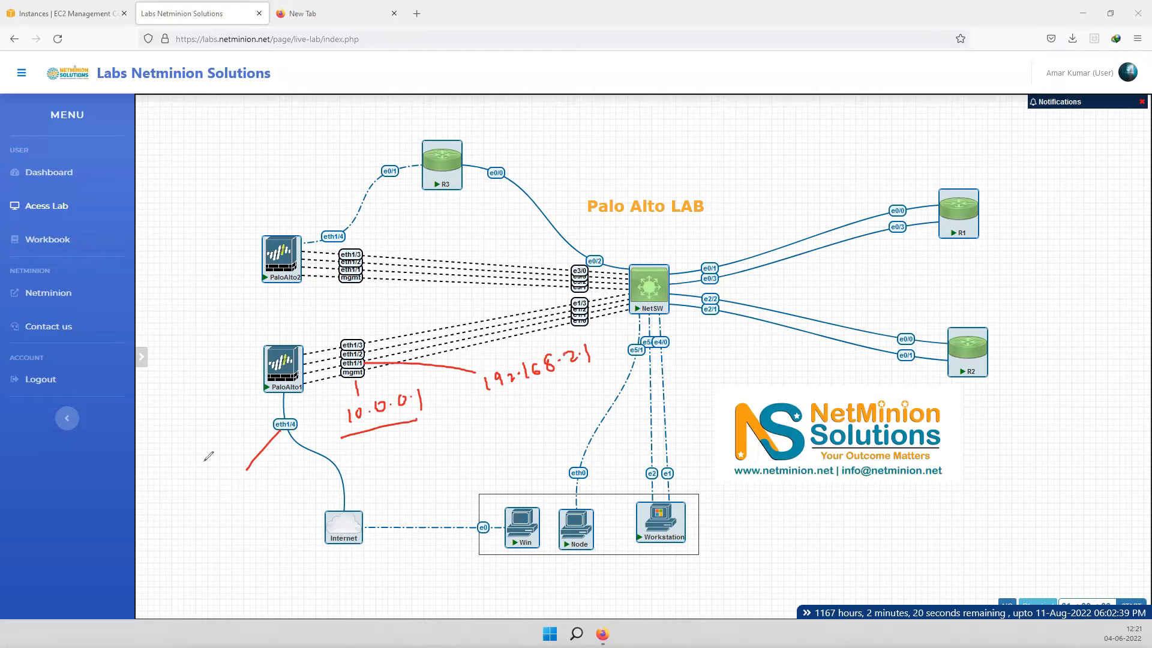
# - Write 'Untrust' and 'Dynamic (DHCP)' beside PaloAlto1's eth1/4 link
pyautogui.moveTo(198, 442)
pyautogui.mouseDown()
pyautogui.moveTo(227, 442)
pyautogui.moveTo(263, 416)
pyautogui.mouseUp()
pyautogui.moveTo(203, 463); pyautogui.dragTo(251, 447)
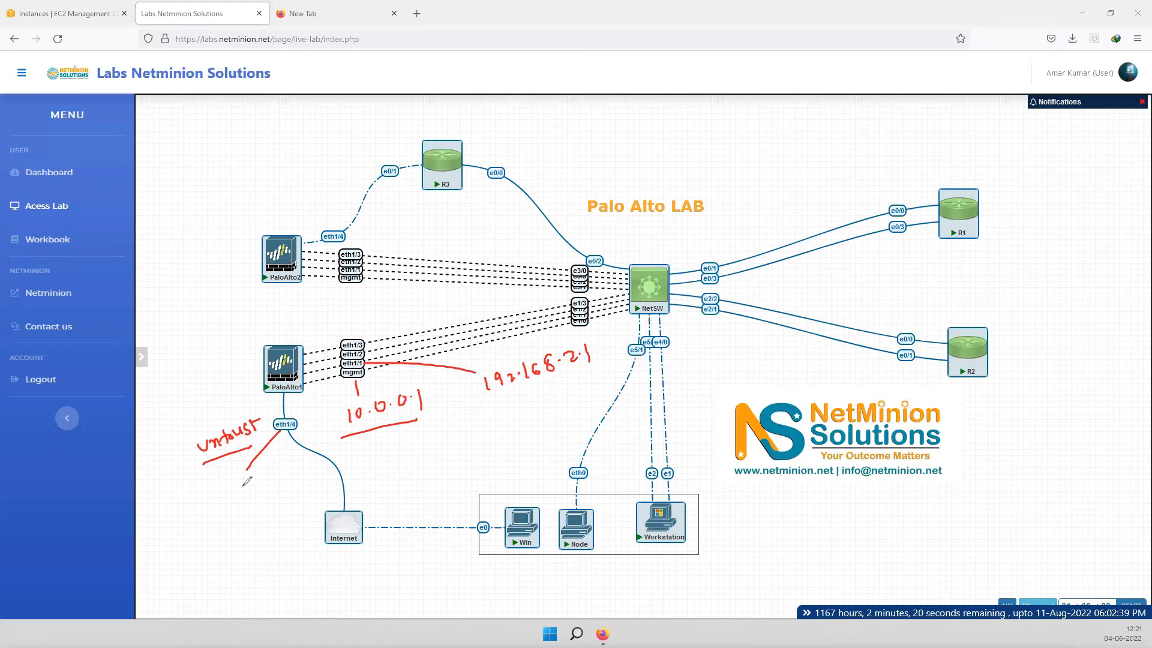
pyautogui.moveTo(225, 493)
pyautogui.mouseDown()
pyautogui.moveTo(299, 468)
pyautogui.moveTo(307, 474)
pyautogui.moveTo(270, 516)
pyautogui.mouseUp()
pyautogui.moveTo(265, 517)
pyautogui.mouseDown()
pyautogui.moveTo(303, 483)
pyautogui.moveTo(321, 500)
pyautogui.moveTo(319, 480)
pyautogui.moveTo(374, 474)
pyautogui.moveTo(380, 459)
pyautogui.moveTo(370, 481)
pyautogui.mouseUp()
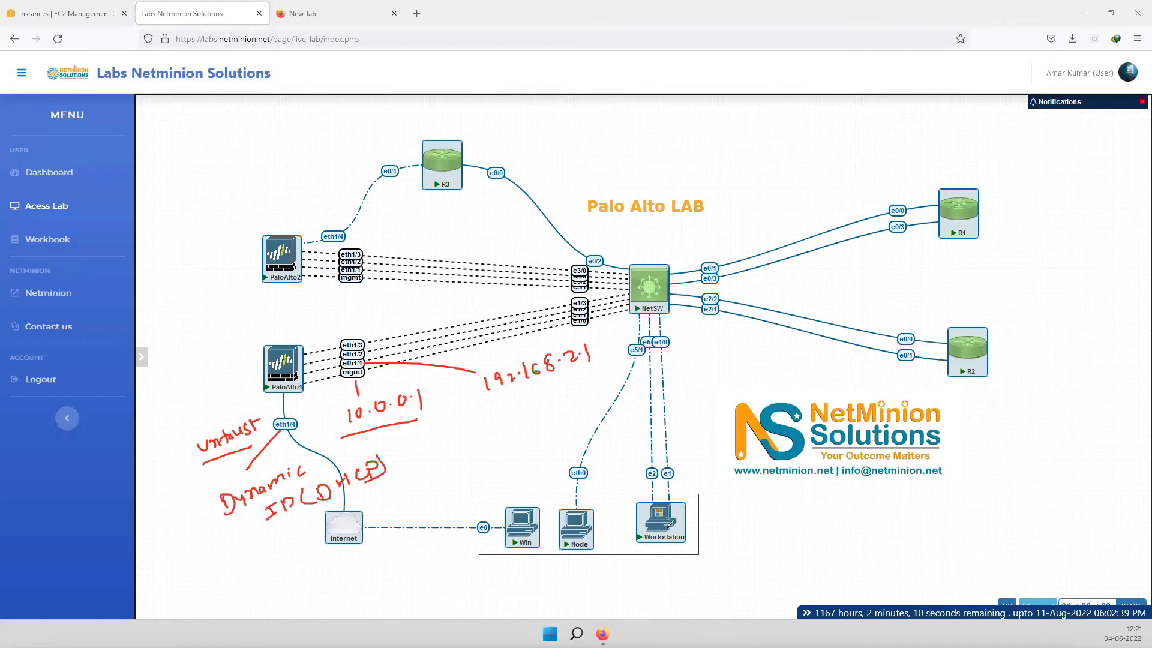
# - Note 192.168.2.10/24 on the Workstation's e2 link
pyautogui.moveTo(649, 474)
pyautogui.mouseDown()
pyautogui.moveTo(607, 483)
pyautogui.moveTo(592, 470)
pyautogui.moveTo(671, 438)
pyautogui.moveTo(691, 415)
pyautogui.mouseUp()
pyautogui.click(622, 454)
pyautogui.click(662, 440)
pyautogui.click(676, 429)
pyautogui.moveTo(631, 465); pyautogui.dragTo(708, 429)
pyautogui.moveTo(718, 402); pyautogui.dragTo(742, 413)
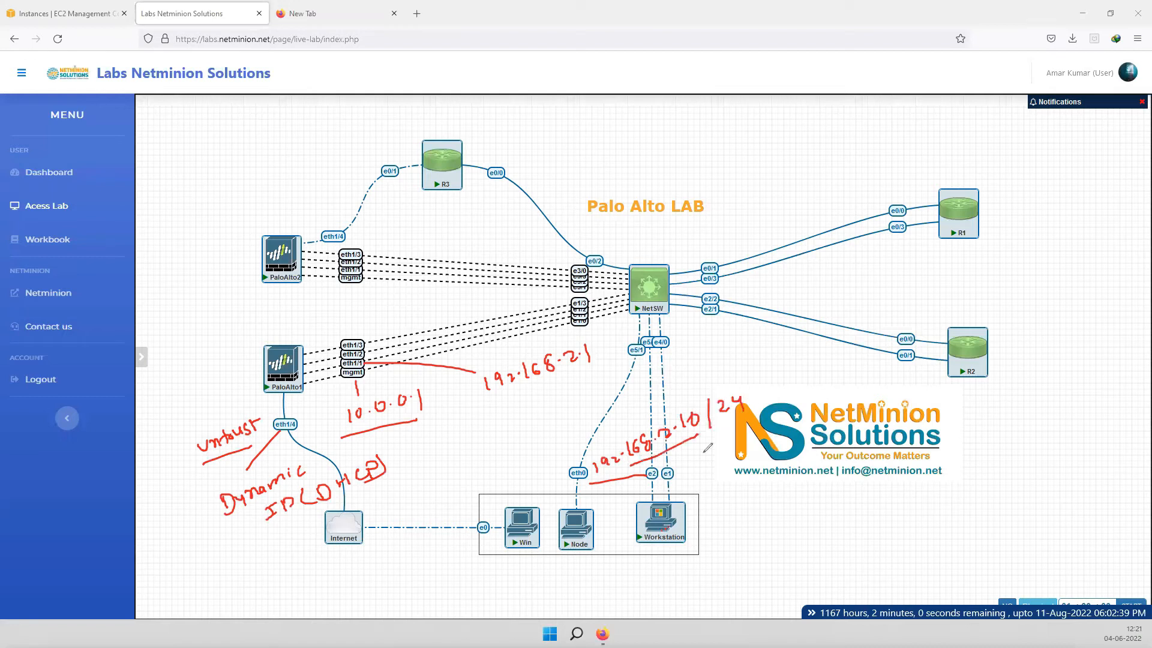
pyautogui.click(715, 447)
pyautogui.moveTo(699, 448)
pyautogui.mouseDown()
pyautogui.moveTo(710, 460)
pyautogui.moveTo(733, 443)
pyautogui.moveTo(733, 460)
pyautogui.mouseUp()
# - Mark 192.168.2.1 as the gateway and note 10.0.0.10/24 by the e1 link
pyautogui.moveTo(501, 411); pyautogui.dragTo(582, 383)
pyautogui.moveTo(665, 480); pyautogui.dragTo(757, 500)
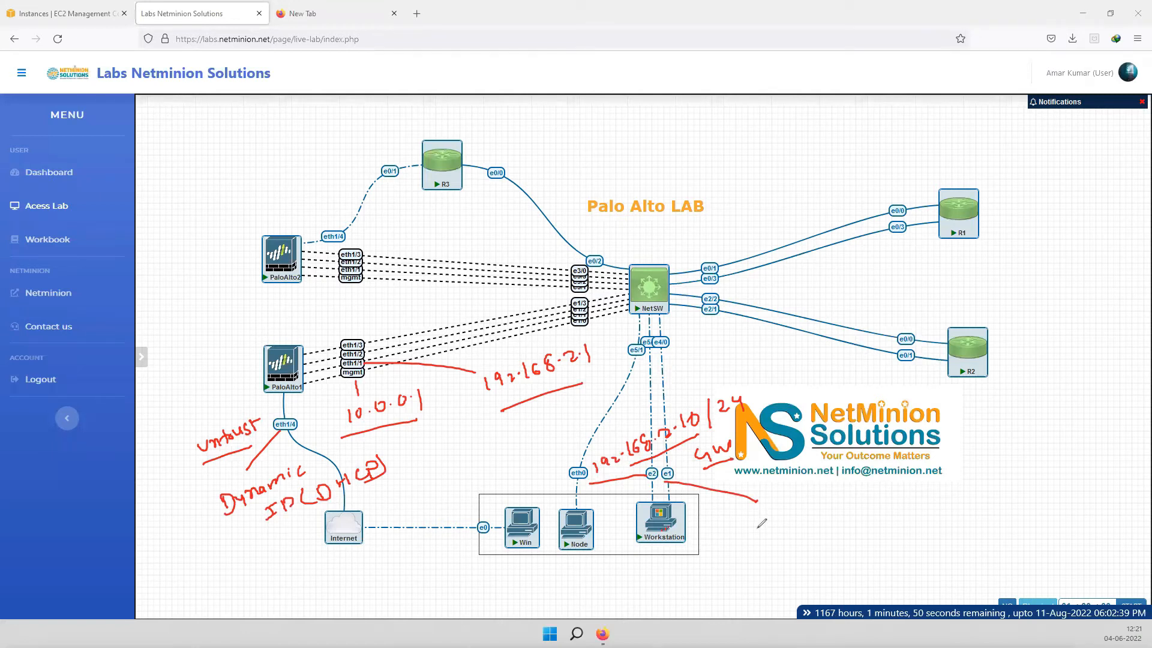
pyautogui.moveTo(755, 526); pyautogui.dragTo(757, 543)
pyautogui.click(783, 527)
pyautogui.moveTo(770, 527)
pyautogui.mouseDown()
pyautogui.moveTo(851, 500)
pyautogui.moveTo(873, 515)
pyautogui.mouseUp()
pyautogui.click(806, 519)
pyautogui.click(831, 509)
pyautogui.moveTo(879, 497); pyautogui.dragTo(902, 517)
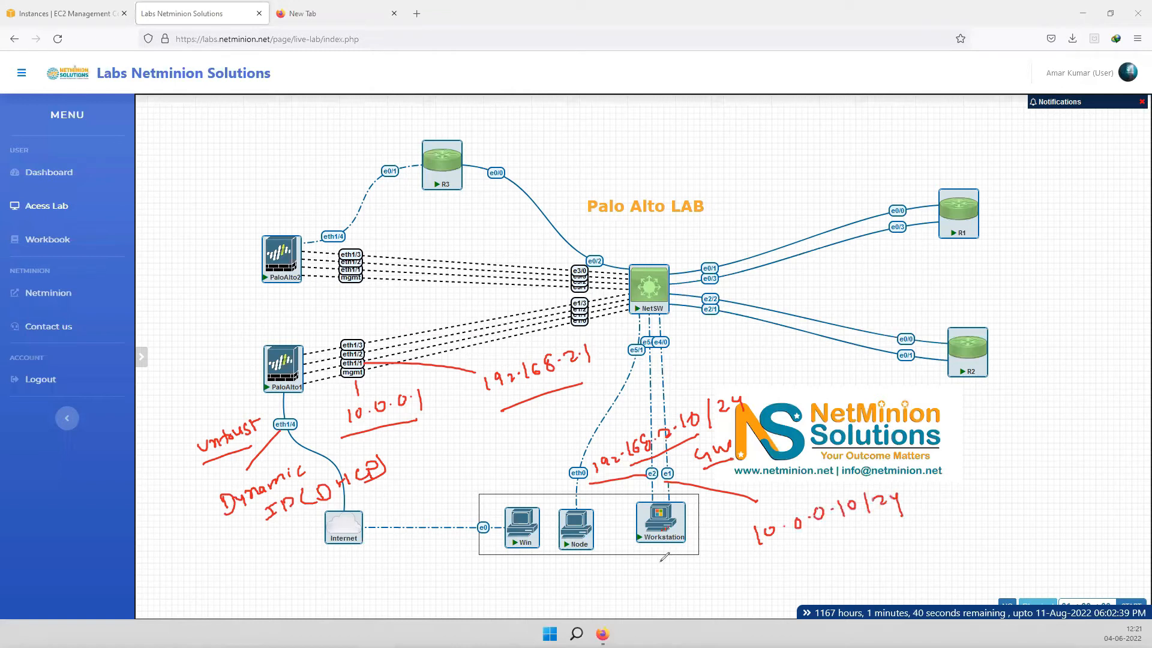
# - Add marks below Workstation and PaloAlto1 and underline the address notes
pyautogui.moveTo(670, 551); pyautogui.dragTo(633, 571)
pyautogui.moveTo(297, 401); pyautogui.dragTo(352, 387)
pyautogui.moveTo(759, 558); pyautogui.dragTo(836, 539)
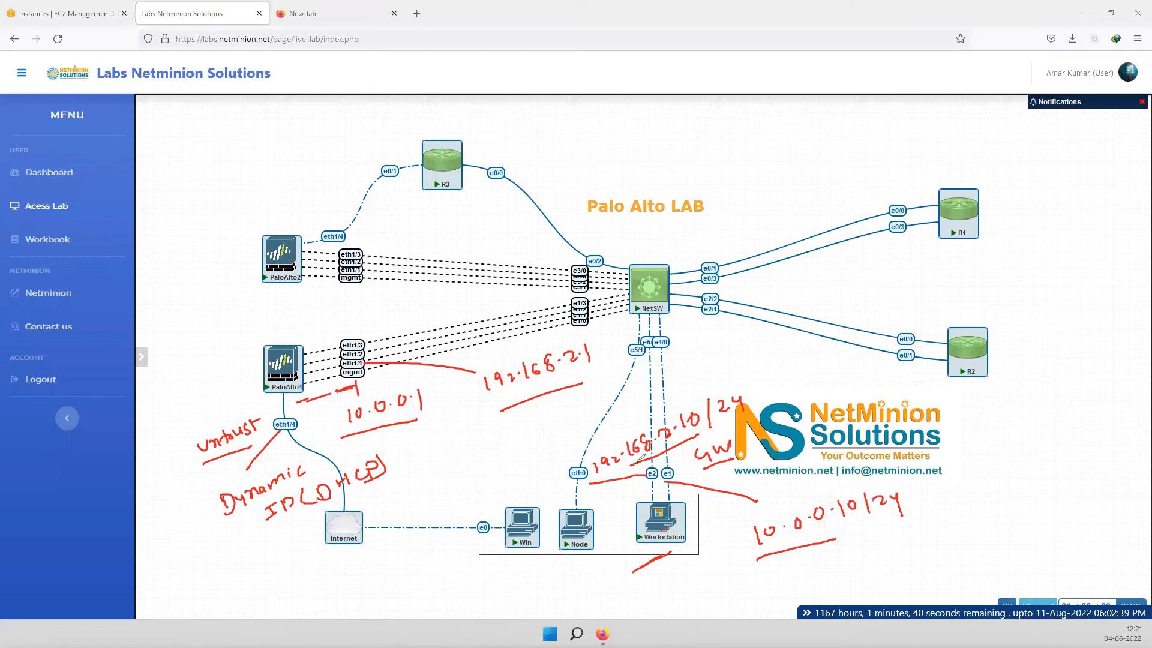
pyautogui.moveTo(506, 410); pyautogui.dragTo(573, 384)
# - Trace the Workstation–NetSW–PaloAlto1 path and write NAT beside PaloAlto1
pyautogui.moveTo(659, 400)
pyautogui.mouseDown()
pyautogui.moveTo(654, 326)
pyautogui.moveTo(633, 310)
pyautogui.moveTo(361, 362)
pyautogui.mouseUp()
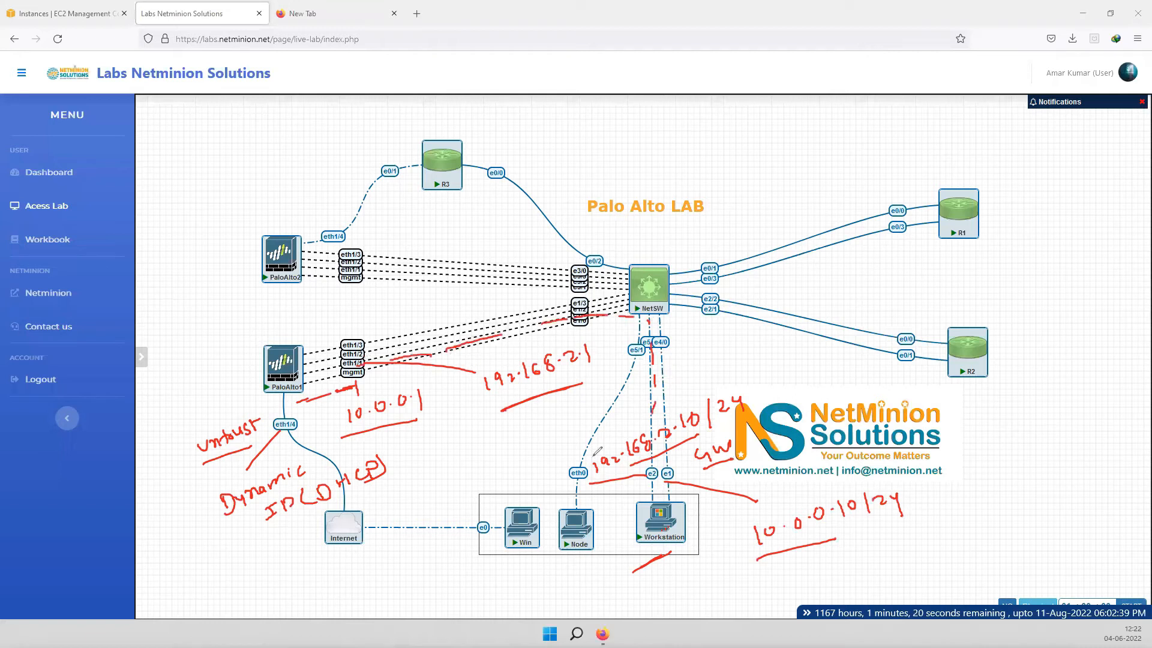
pyautogui.moveTo(625, 574); pyautogui.dragTo(671, 550)
pyautogui.moveTo(202, 341); pyautogui.dragTo(267, 347)
pyautogui.moveTo(163, 319)
pyautogui.mouseDown()
pyautogui.moveTo(162, 337)
pyautogui.moveTo(177, 313)
pyautogui.mouseUp()
pyautogui.moveTo(181, 325)
pyautogui.mouseDown()
pyautogui.moveTo(190, 303)
pyautogui.moveTo(197, 319)
pyautogui.moveTo(211, 302)
pyautogui.moveTo(205, 319)
pyautogui.mouseUp()
pyautogui.moveTo(153, 347); pyautogui.dragTo(208, 322)
# - Write and underline the 192.168.20/24 network note near PaloAlto2
pyautogui.moveTo(150, 260)
pyautogui.mouseDown()
pyautogui.moveTo(147, 279)
pyautogui.moveTo(211, 252)
pyautogui.moveTo(231, 224)
pyautogui.moveTo(236, 235)
pyautogui.mouseUp()
pyautogui.click(183, 256)
pyautogui.moveTo(242, 225)
pyautogui.mouseDown()
pyautogui.moveTo(247, 243)
pyautogui.moveTo(282, 220)
pyautogui.mouseUp()
pyautogui.moveTo(281, 210); pyautogui.dragTo(285, 231)
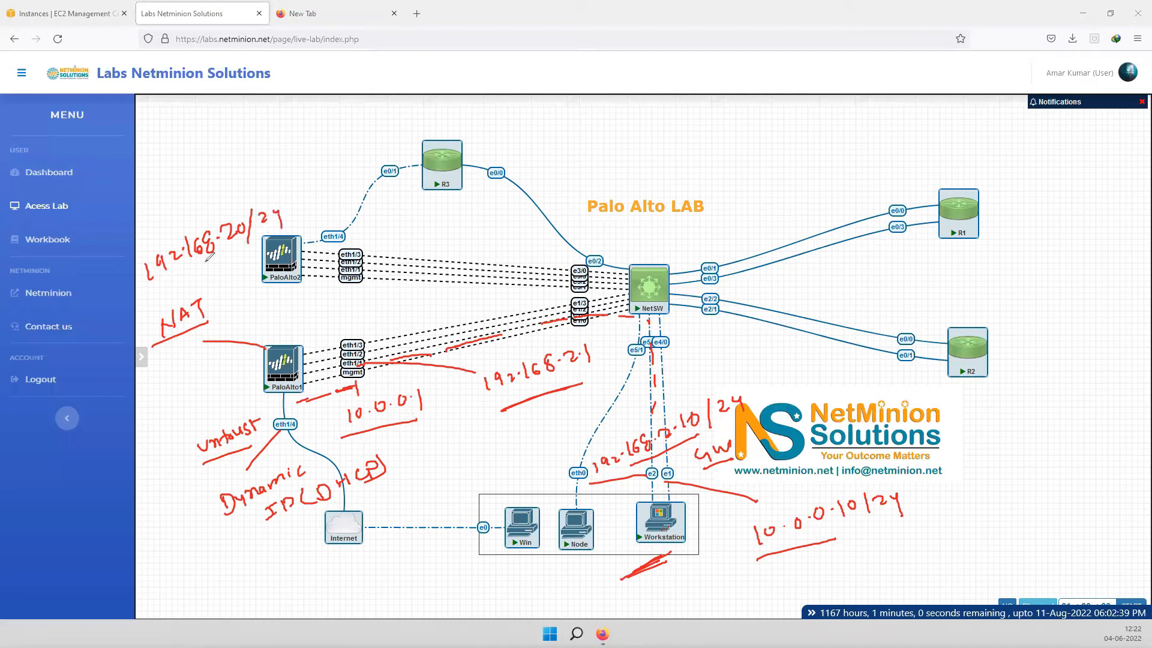
pyautogui.moveTo(154, 281); pyautogui.dragTo(259, 243)
# - Add a few final strokes, then clear all red annotations from the diagram
pyautogui.moveTo(233, 487); pyautogui.dragTo(241, 485)
pyautogui.moveTo(300, 200)
pyautogui.mouseDown()
pyautogui.moveTo(347, 146)
pyautogui.moveTo(404, 114)
pyautogui.mouseUp()
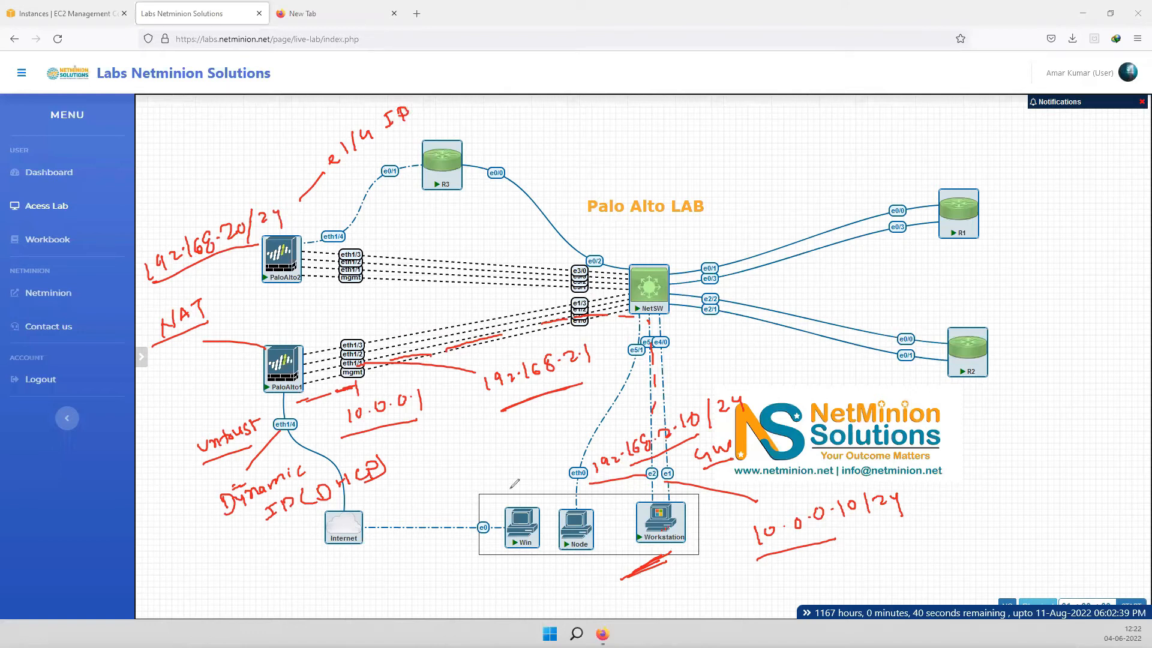
pyautogui.moveTo(667, 552)
pyautogui.mouseDown()
pyautogui.moveTo(653, 558)
pyautogui.moveTo(671, 554)
pyautogui.mouseUp()
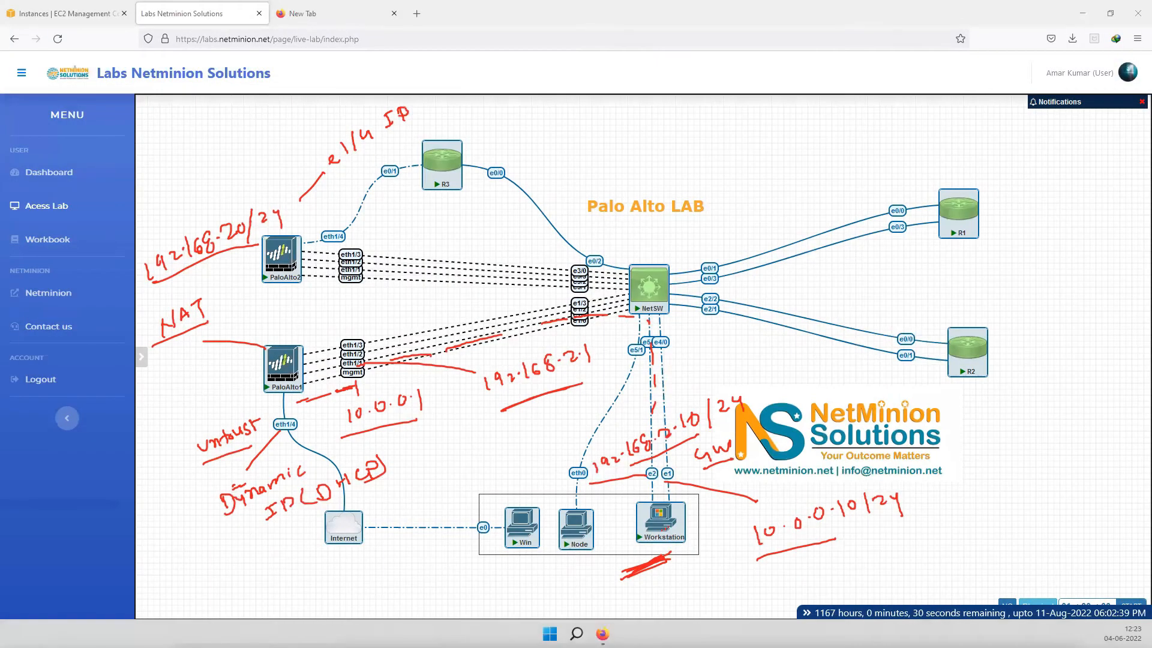
pyautogui.press('Escape')
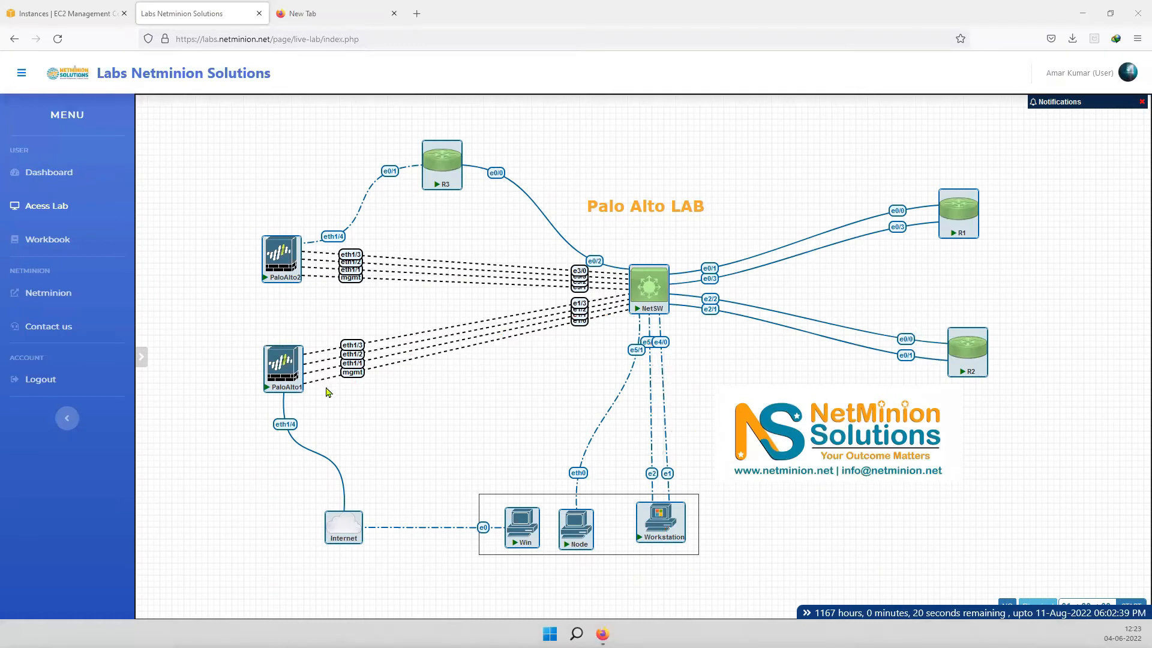
# - Open PaloAlto1's console in its own browser tab and bring up the login prompt
pyautogui.click(294, 351)
pyautogui.click(897, 121)
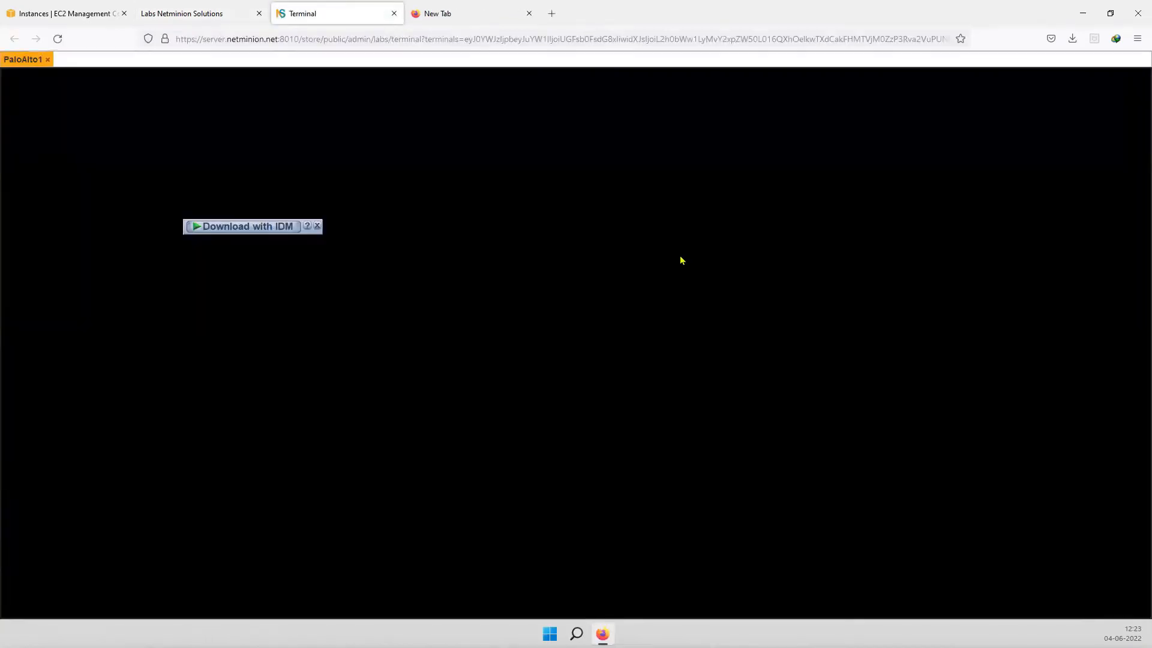
pyautogui.click(318, 226)
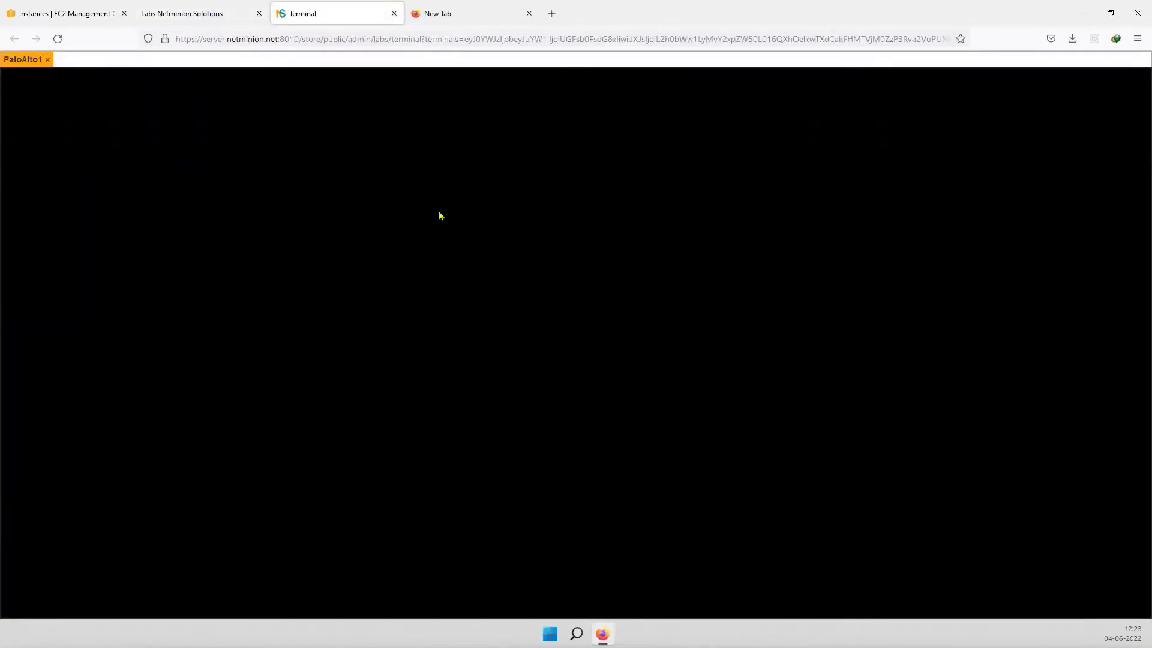
pyautogui.press('Return')
pyautogui.press('Return')
pyautogui.press('Return')
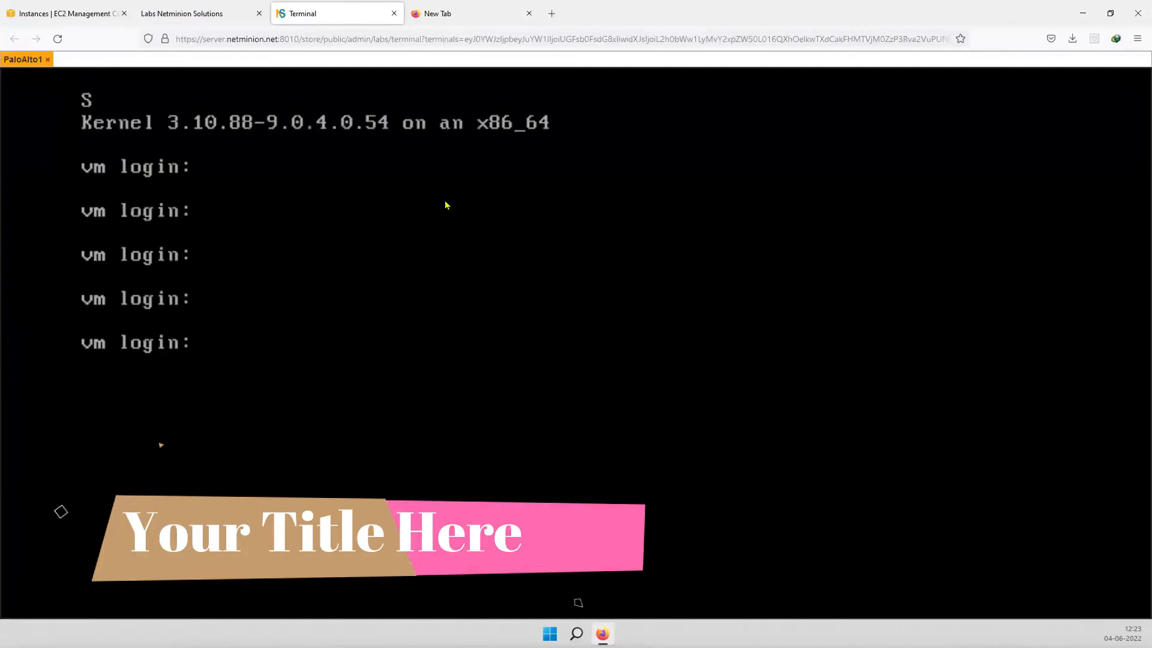
# - Log in as the administrator and change the default password to reach the PA-VM prompt
pyautogui.write('l')
pyautogui.press('BackSpace')
pyautogui.write('admin')
pyautogui.press('Return')
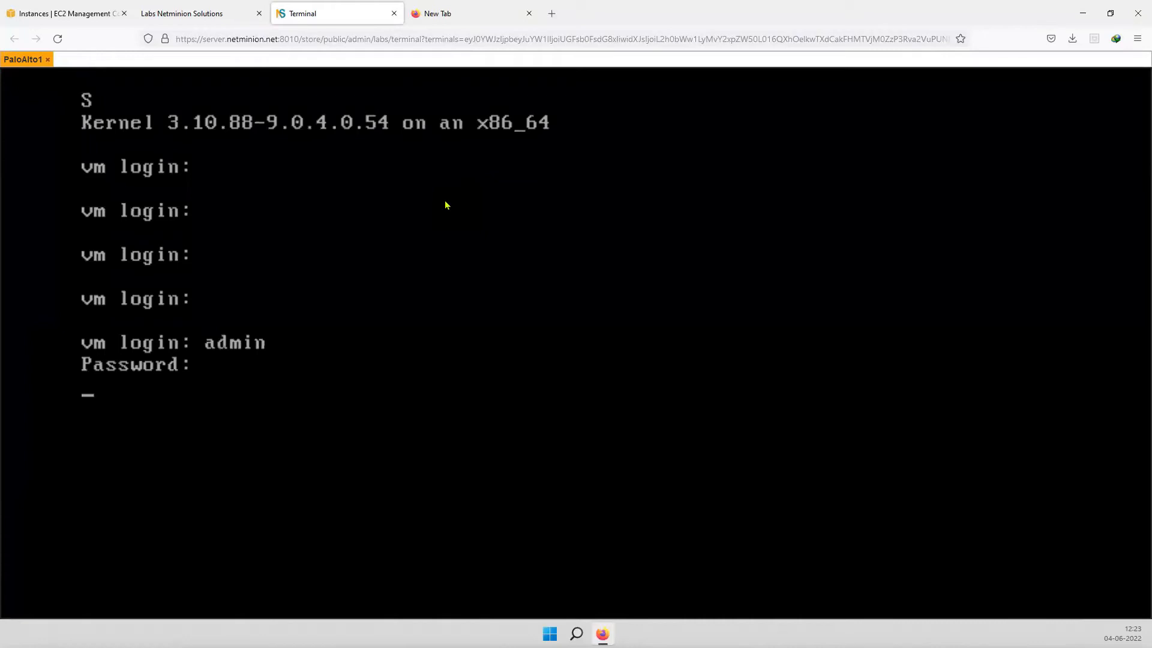
pyautogui.press('Return')
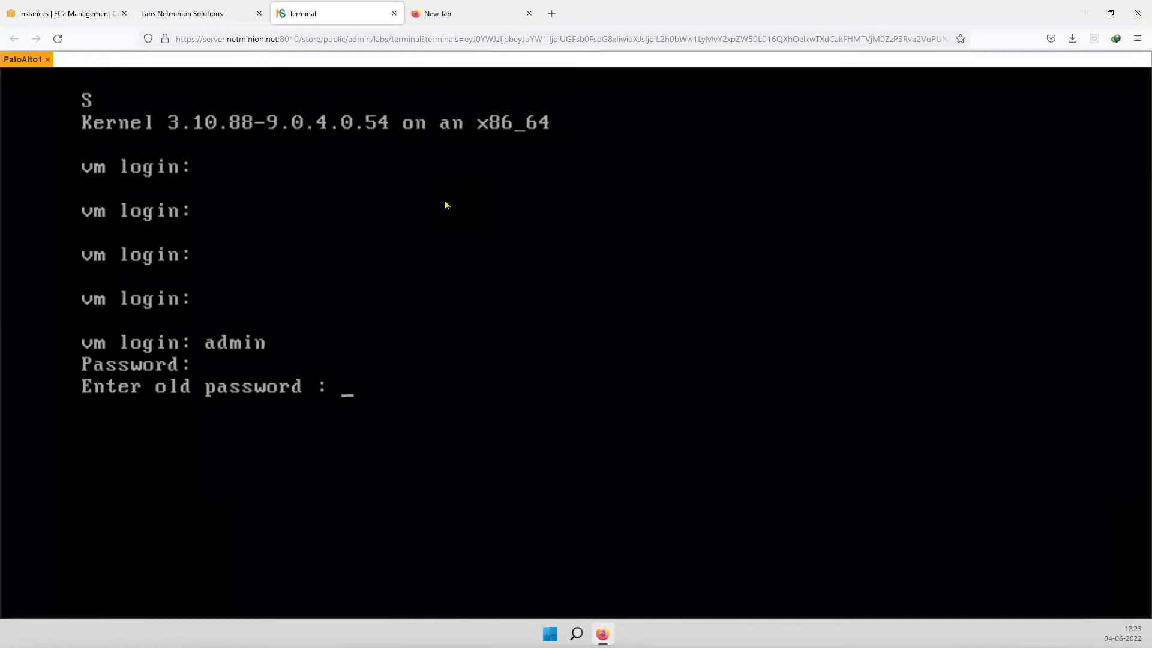
pyautogui.press('Return')
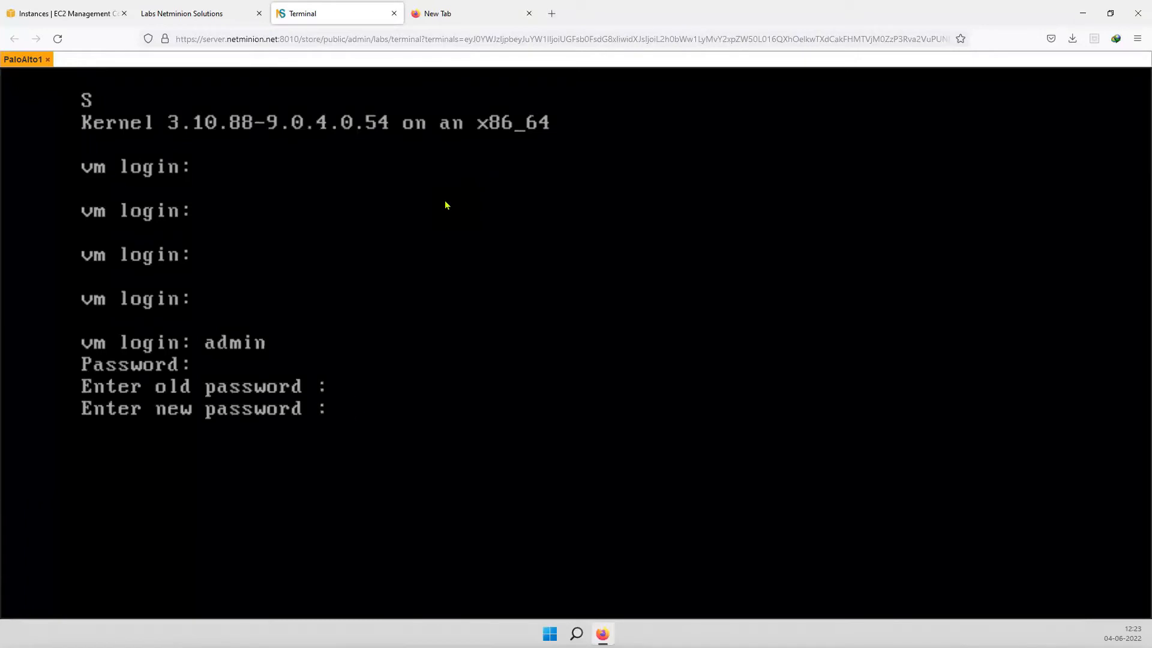
pyautogui.press('Return')
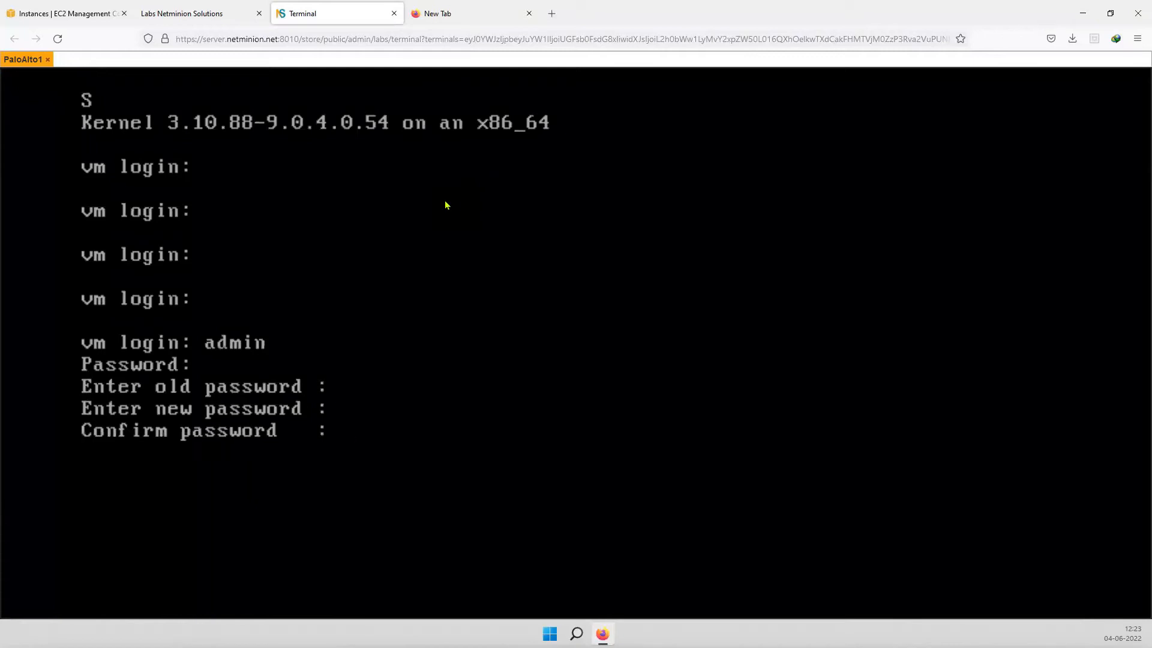
pyautogui.press('Return')
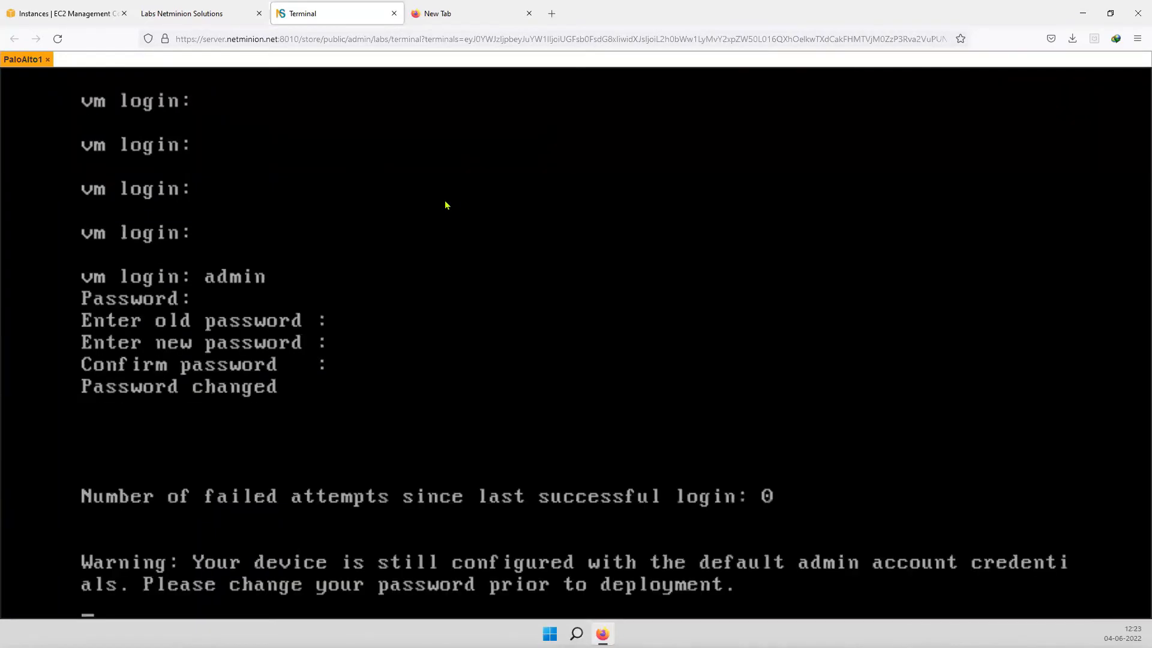
pyautogui.press('Return')
pyautogui.press('Return')
pyautogui.press('Return')
pyautogui.press('Return')
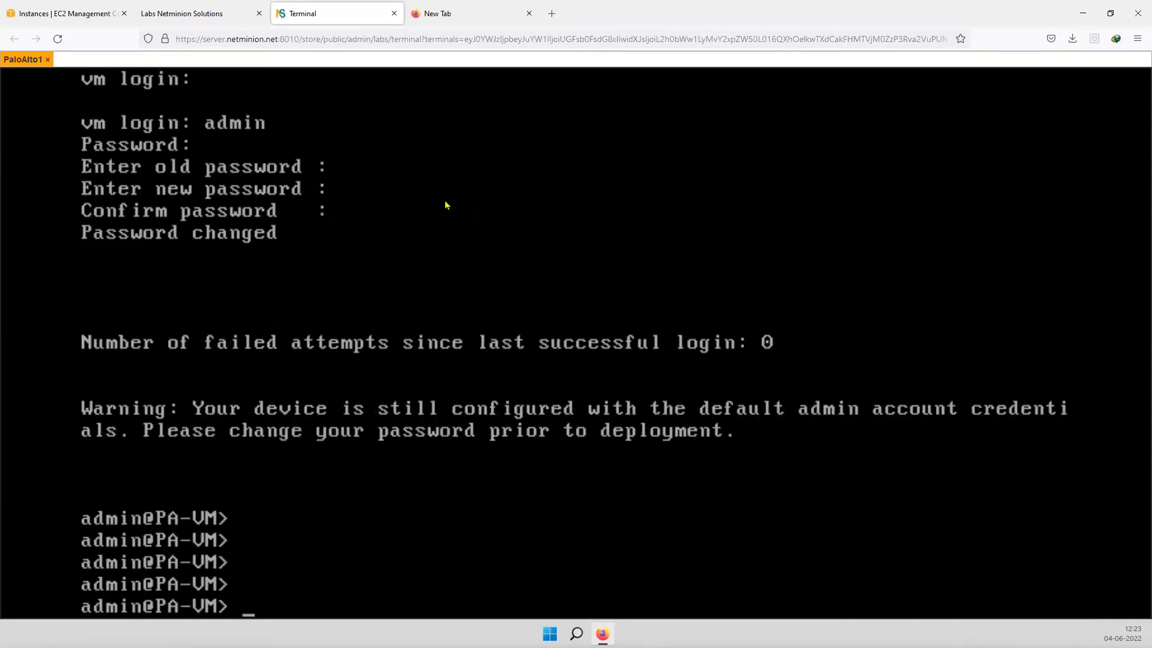
# - In configure mode, set management IP 10.0.0.1 with netmask 255.255.255.0
pyautogui.write('configure')
pyautogui.press('Return')
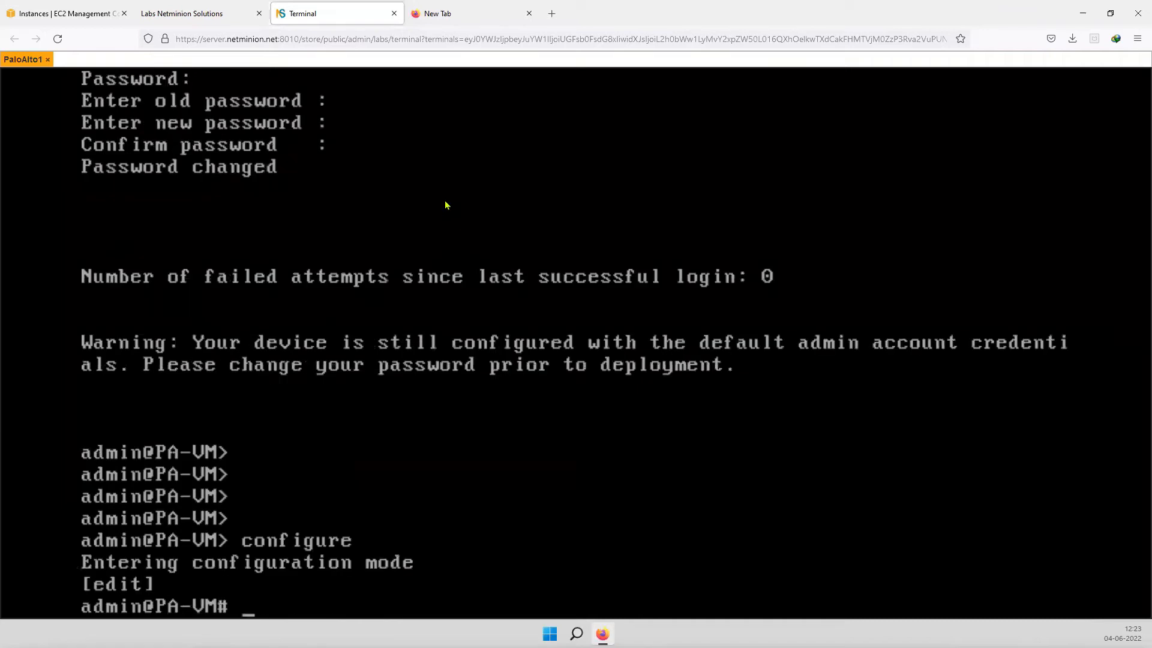
pyautogui.write('set de')
pyautogui.press('Tab')
pyautogui.write('sy')
pyautogui.press('Tab')
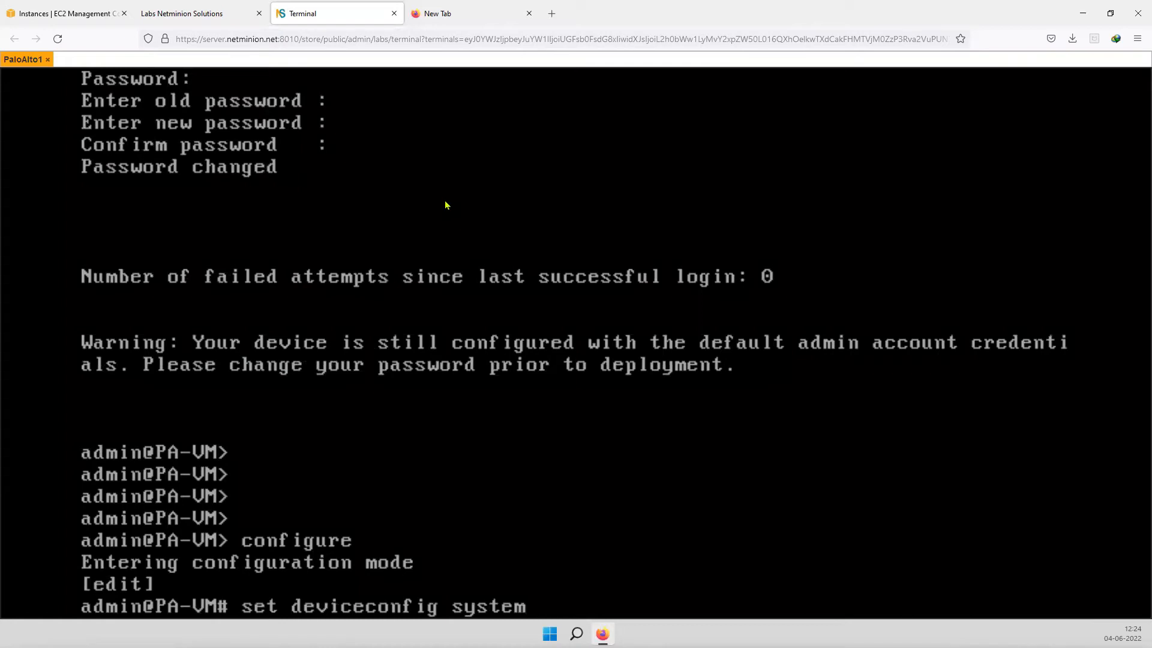
pyautogui.write('ip')
pyautogui.press('Tab')
pyautogui.write('-address')
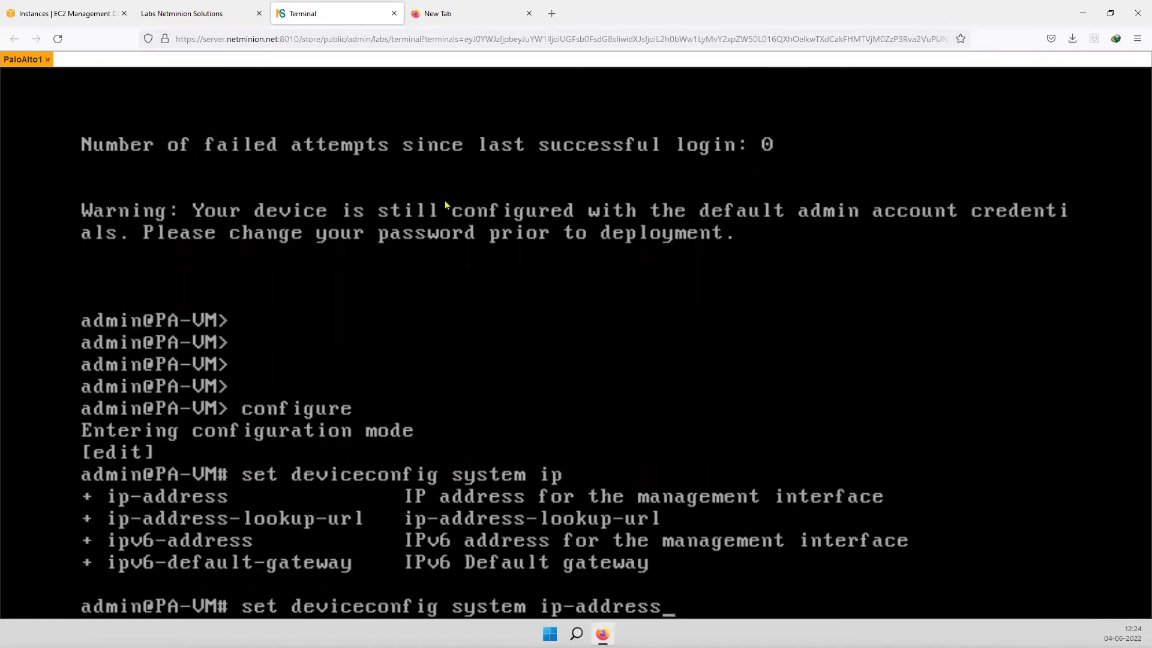
pyautogui.write(' 10.0.0.1')
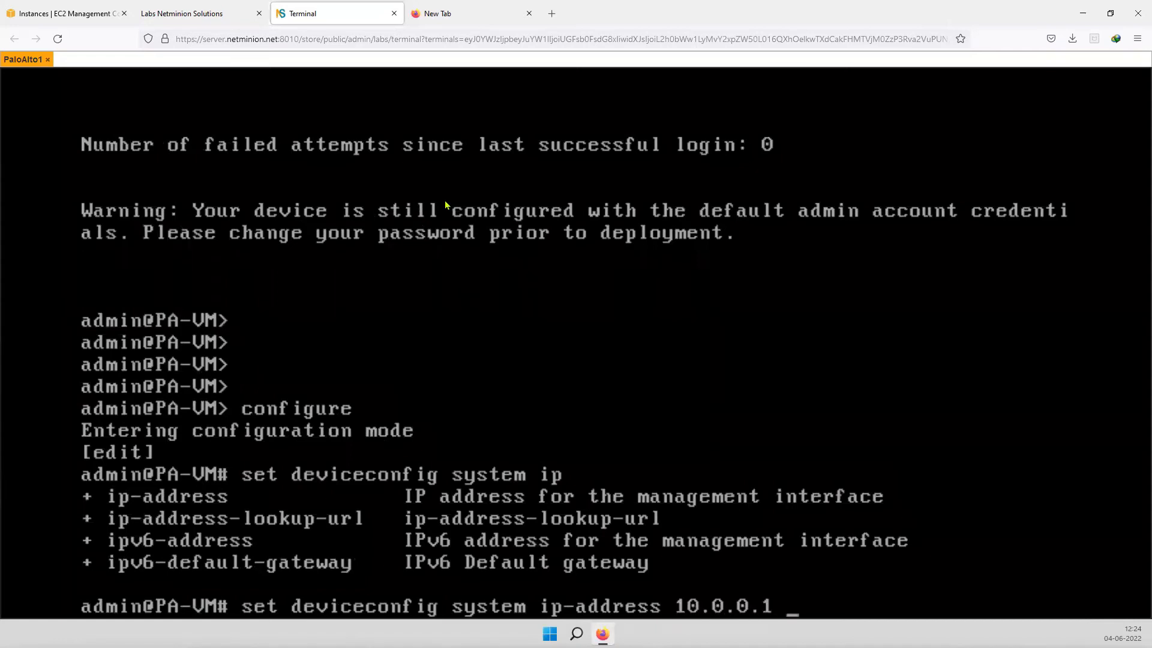
pyautogui.write(' netmask')
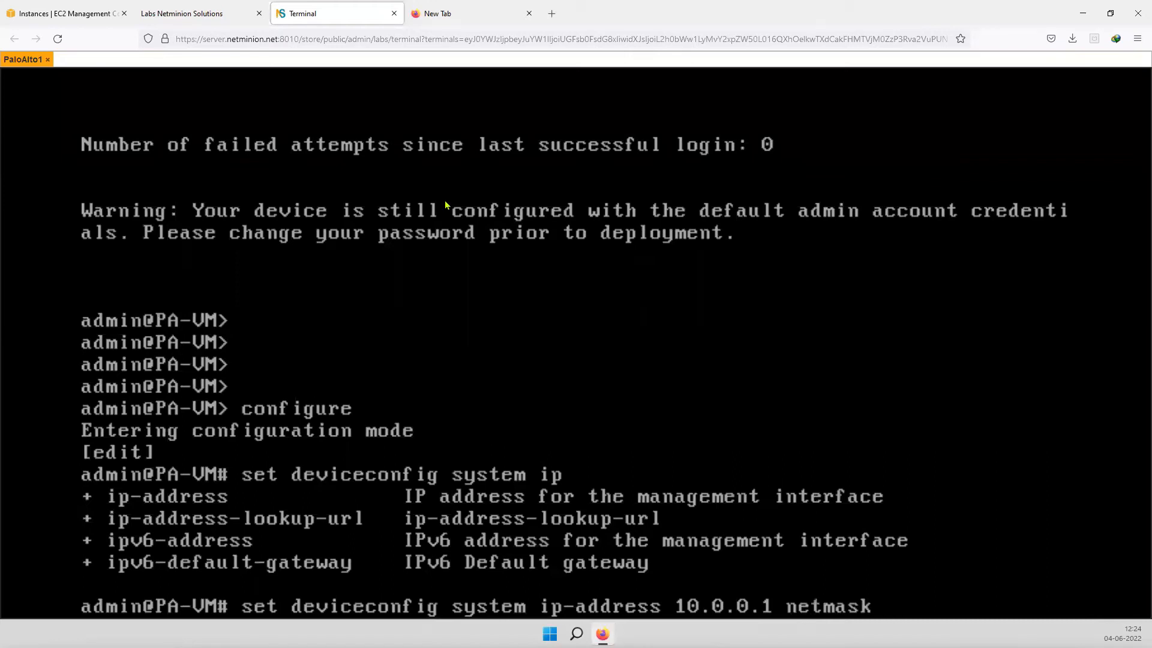
pyautogui.write(' 255.25')
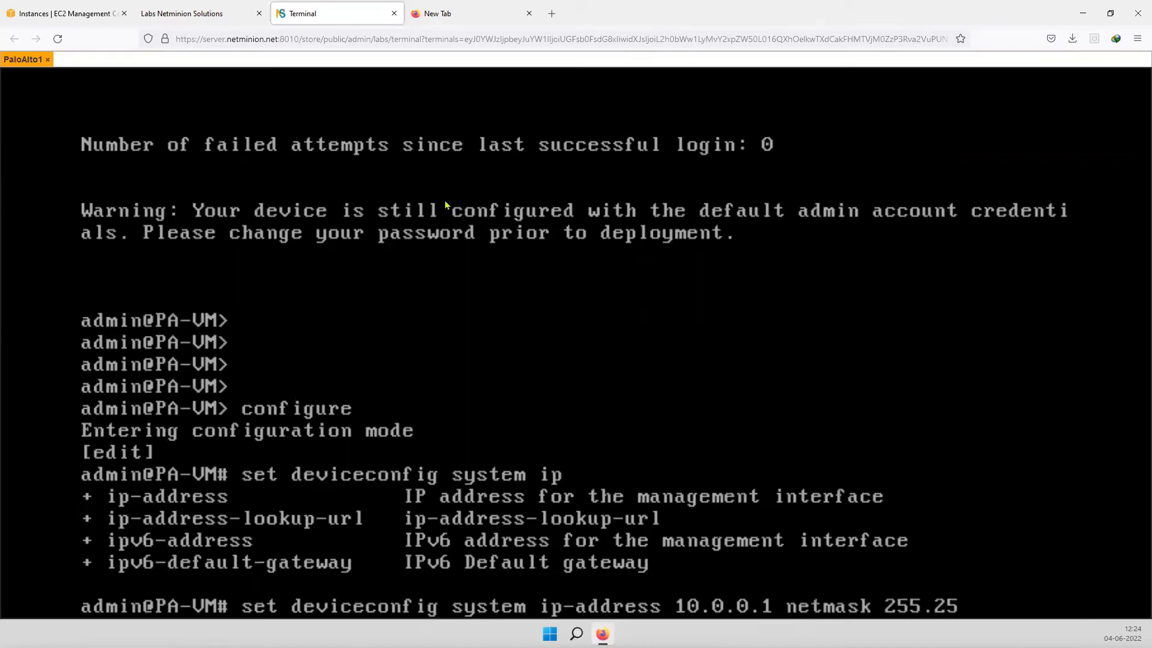
pyautogui.write('5.255.0')
pyautogui.press('Return')
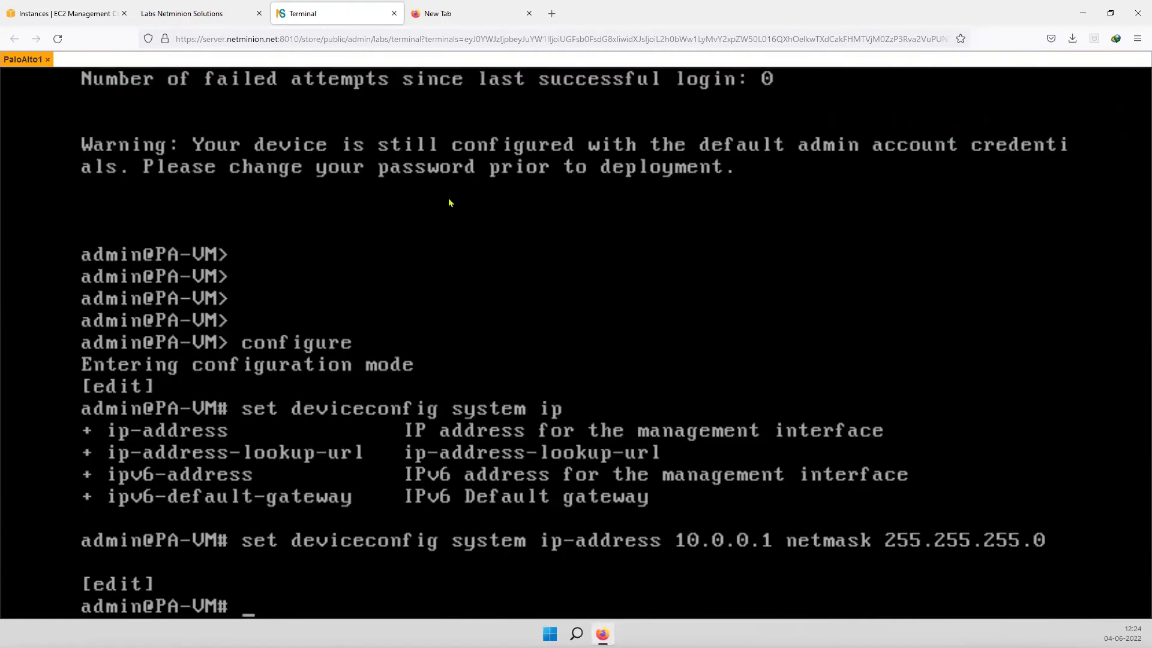
# - Set the management address type to static and commit the configuration
pyautogui.write('set')
pyautogui.write('deviceconfig sy')
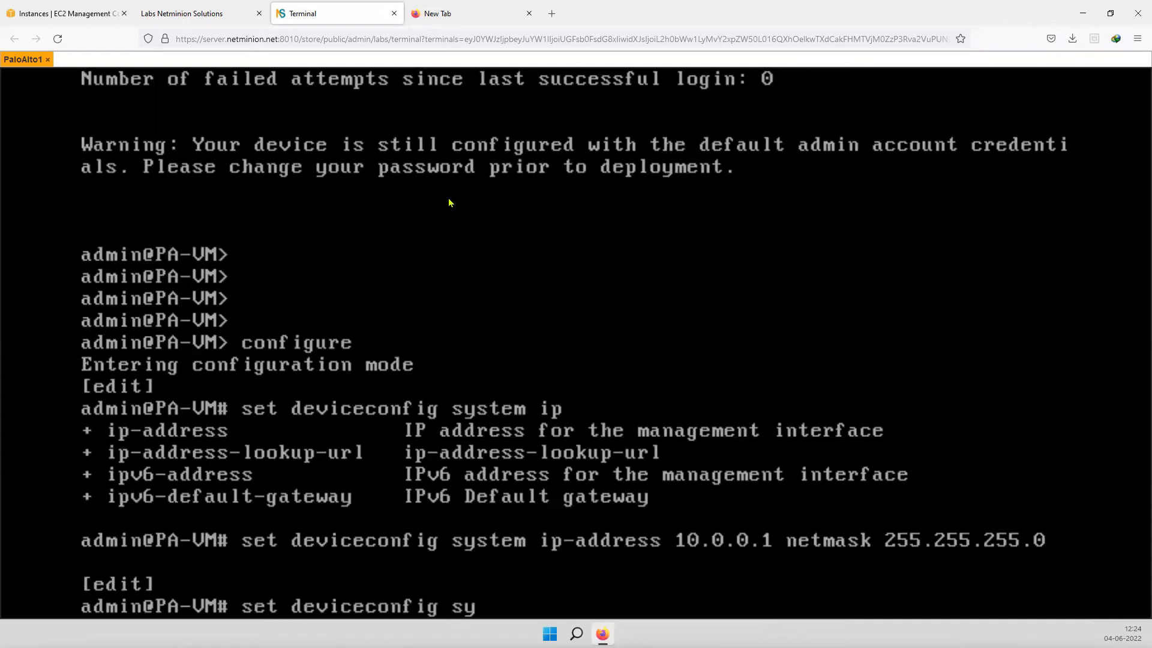
pyautogui.write('stem type ')
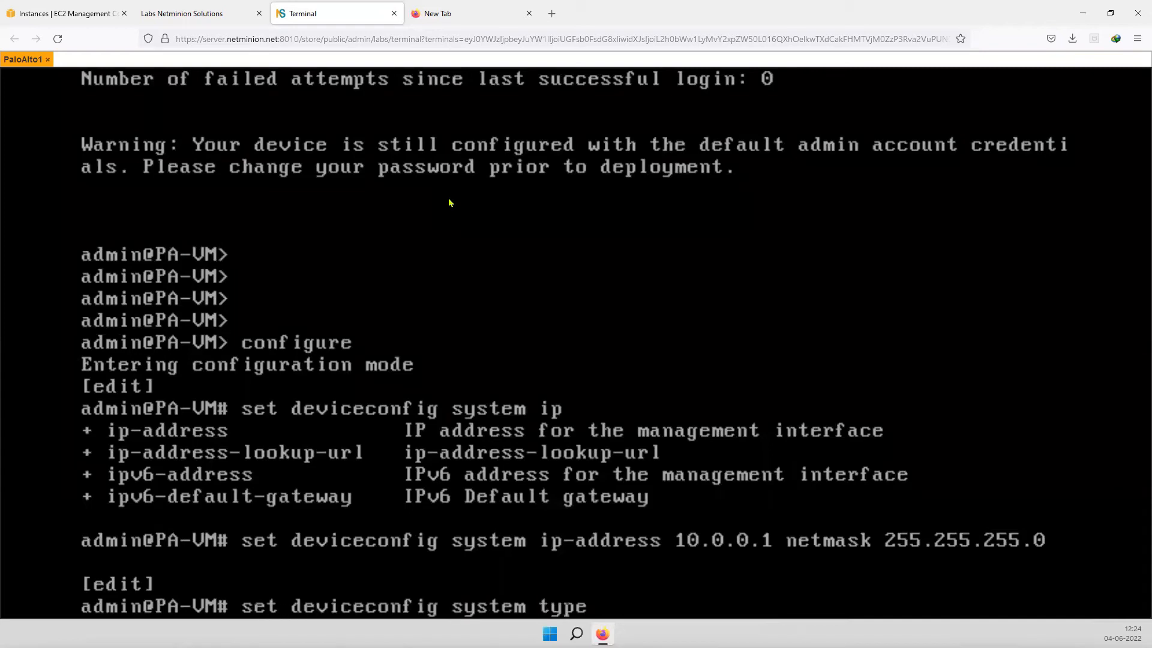
pyautogui.write('static')
pyautogui.press('Return')
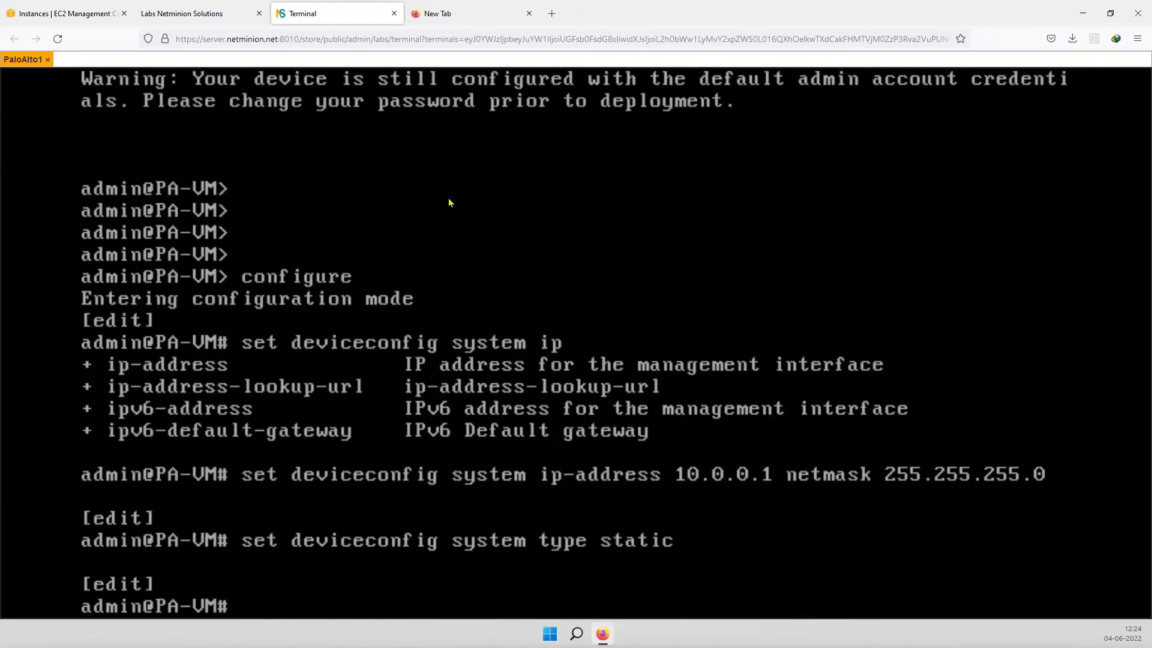
pyautogui.write('commit')
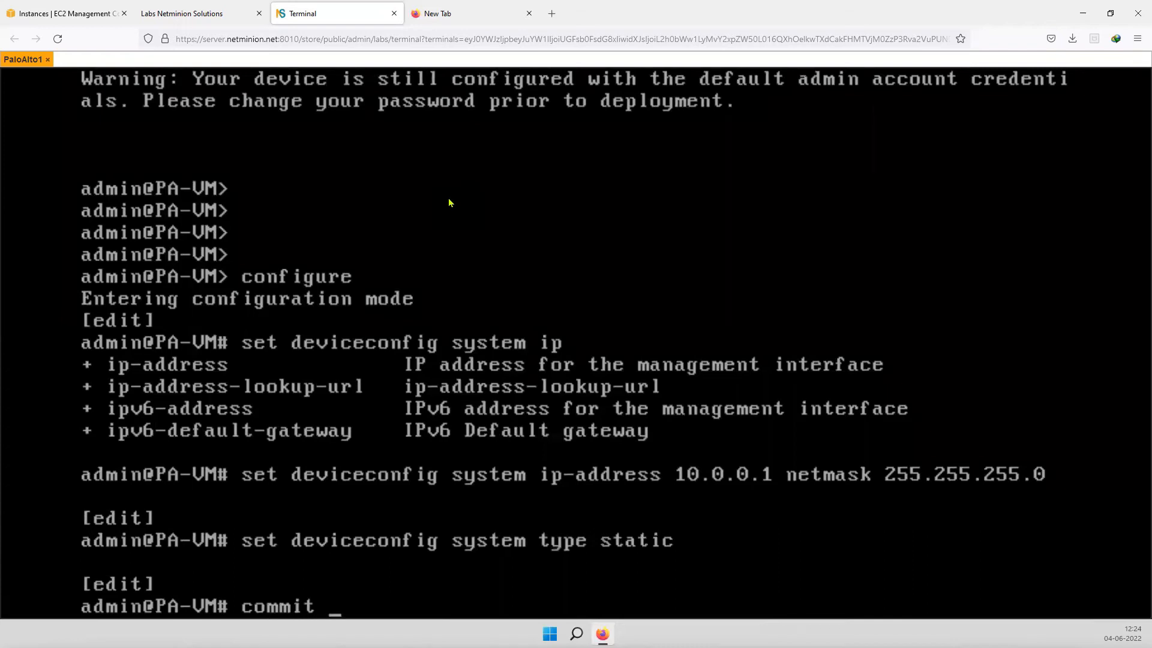
pyautogui.press('Return')
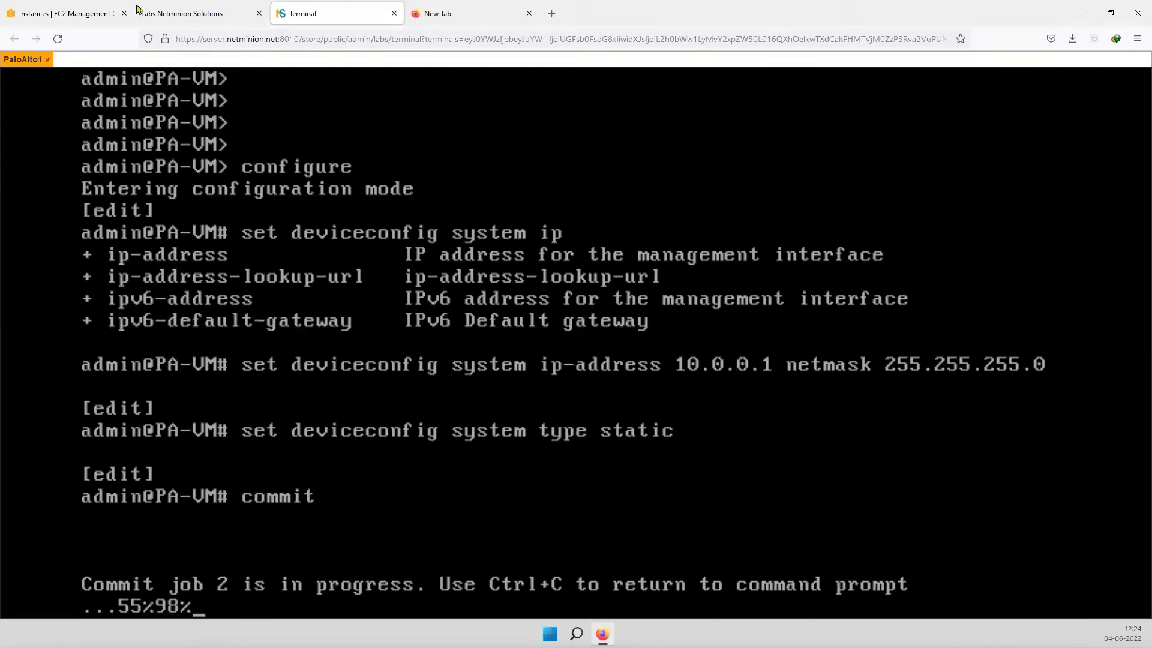
# - Open the Workstation node's Windows 7 console and dismiss its popups
pyautogui.click(189, 17)
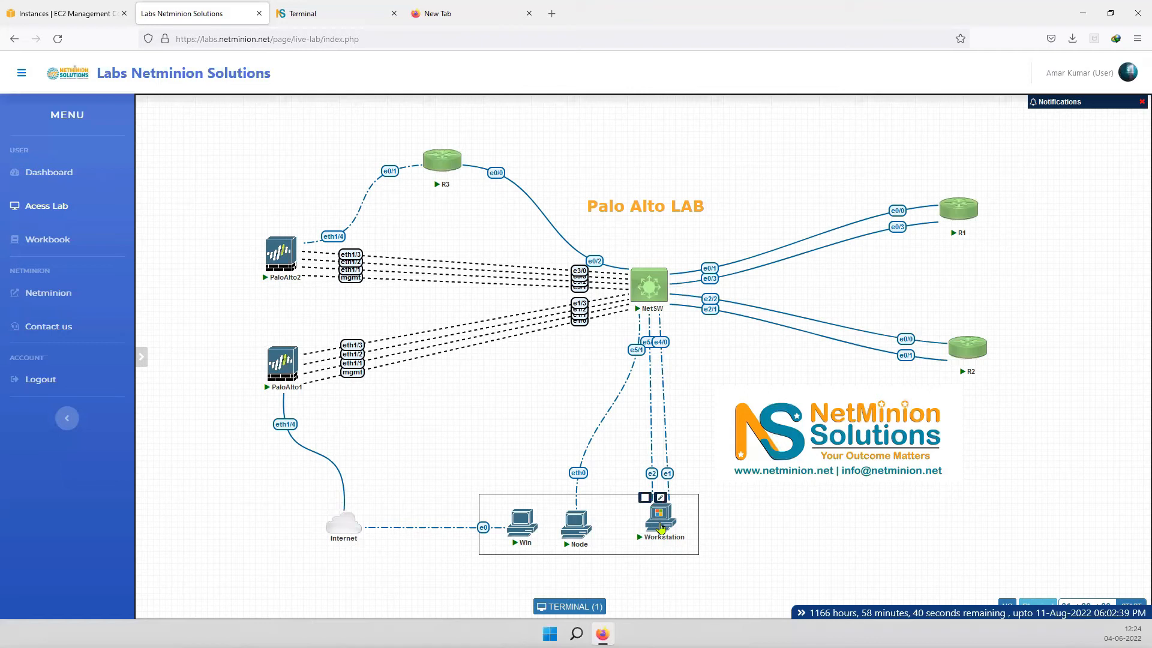
pyautogui.click(661, 528)
pyautogui.click(303, 13)
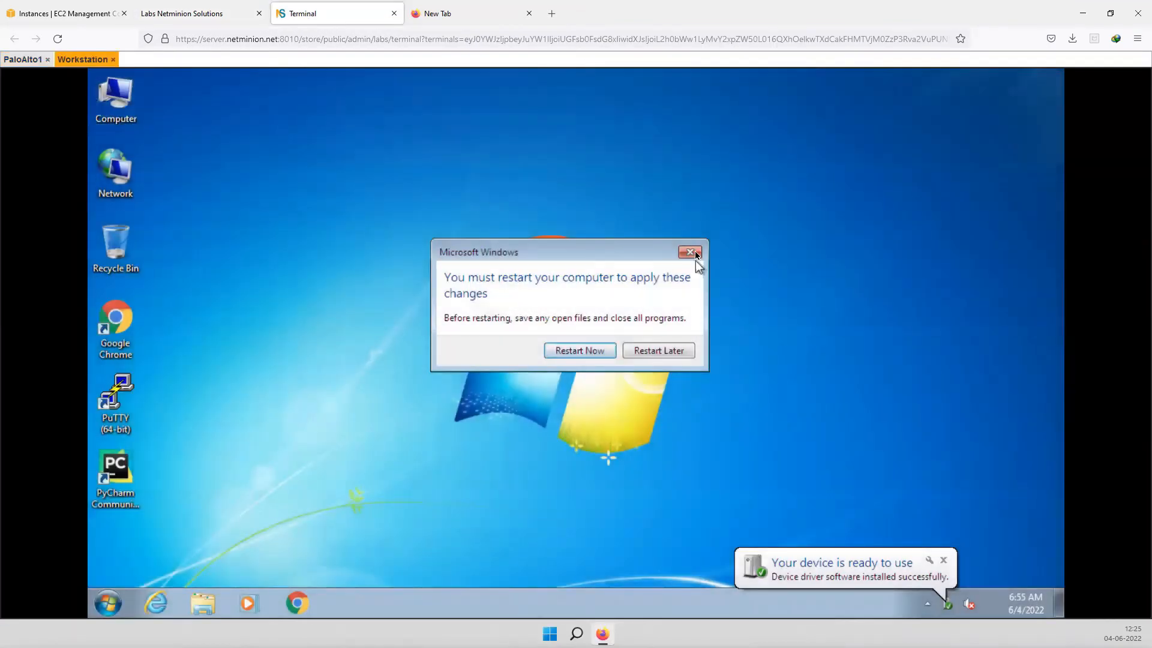
pyautogui.click(690, 252)
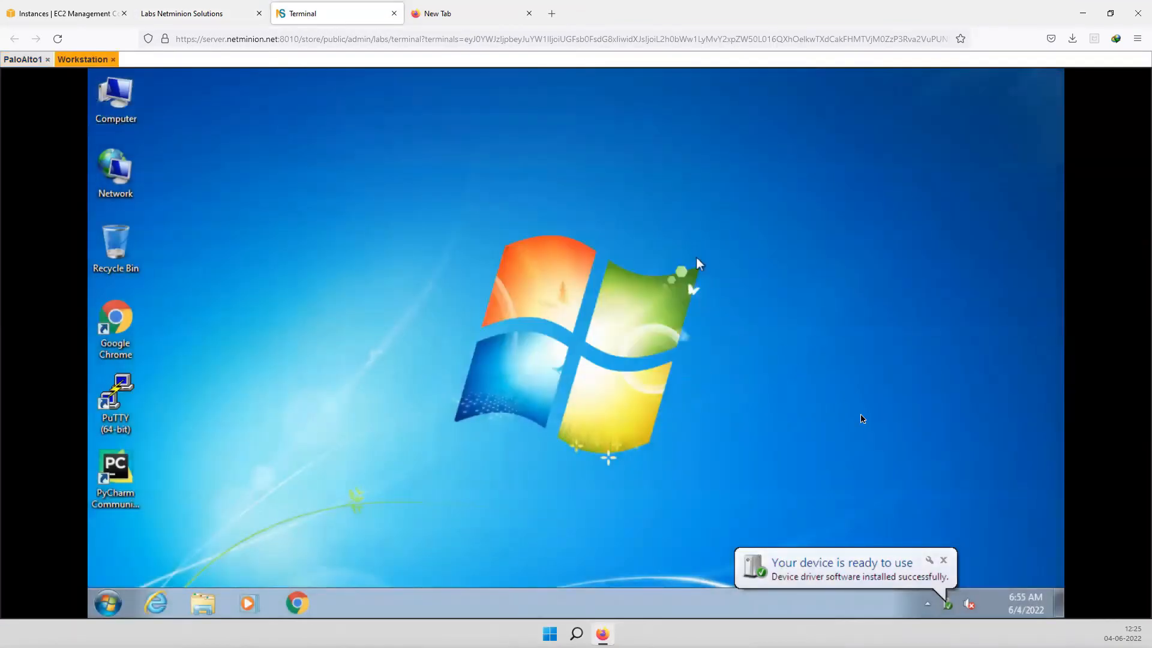
pyautogui.click(942, 561)
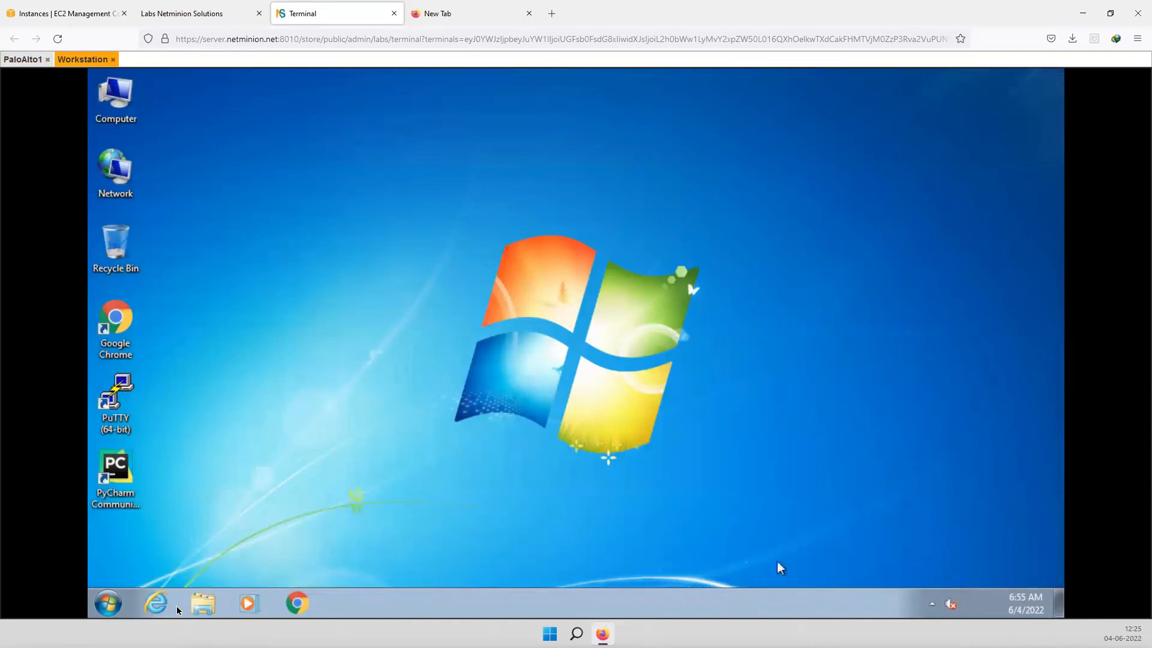
# - Launch Network Connections by running ncpa.cpl from the Start menu
pyautogui.click(120, 601)
pyautogui.click(198, 564)
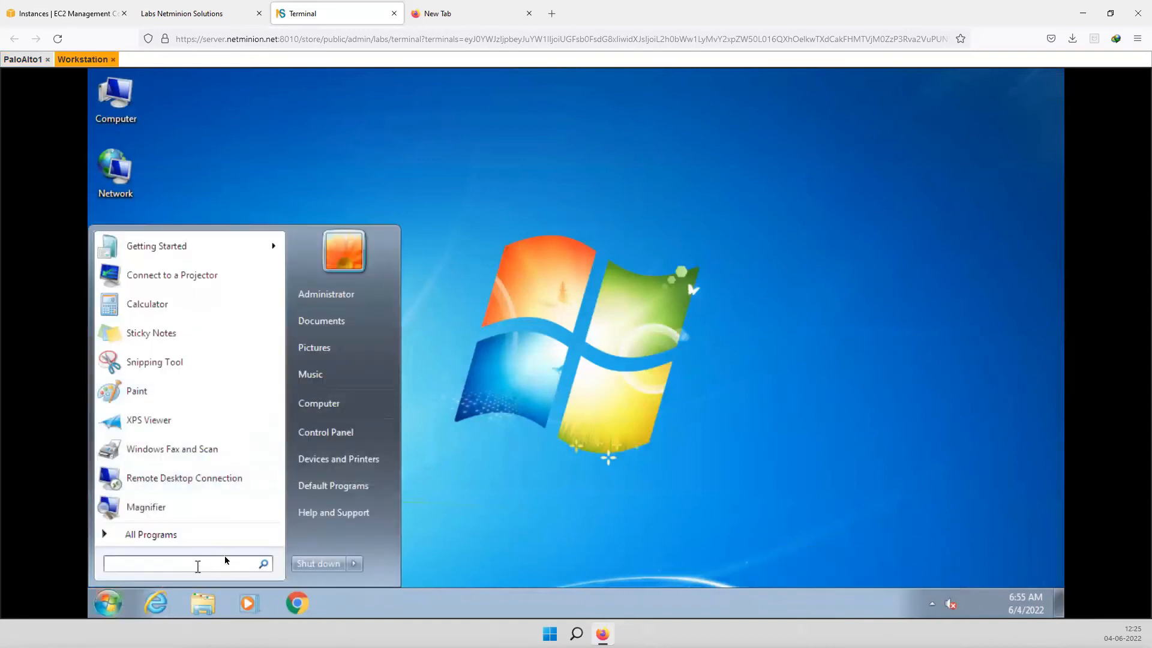
pyautogui.write('nc')
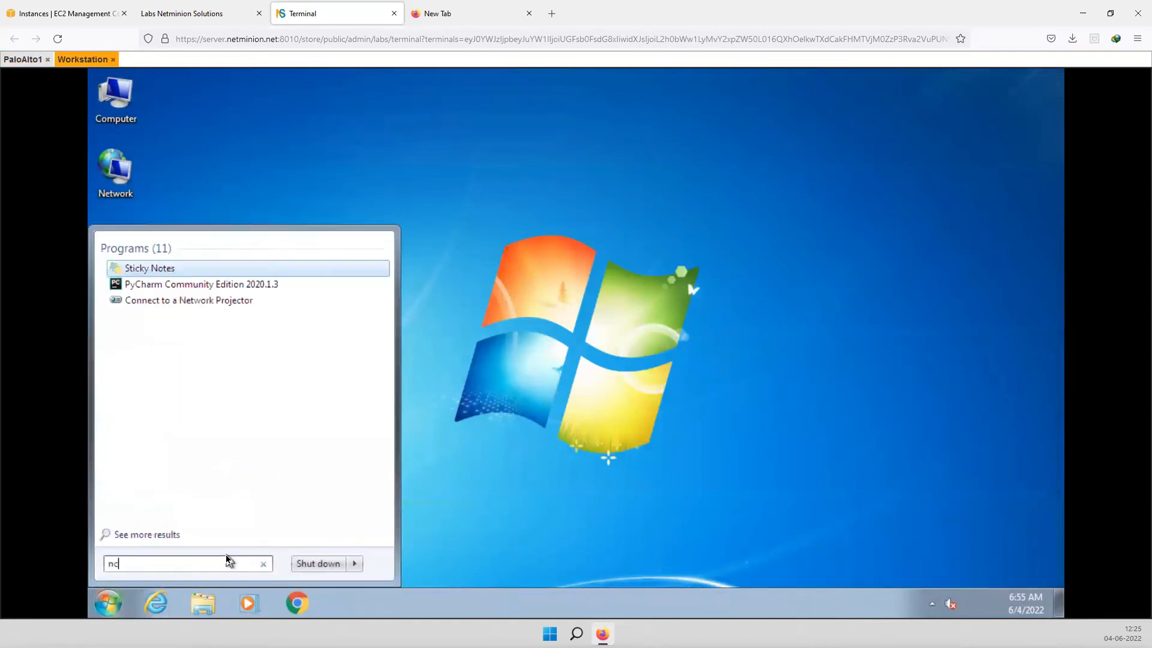
pyautogui.write('pa.cpl')
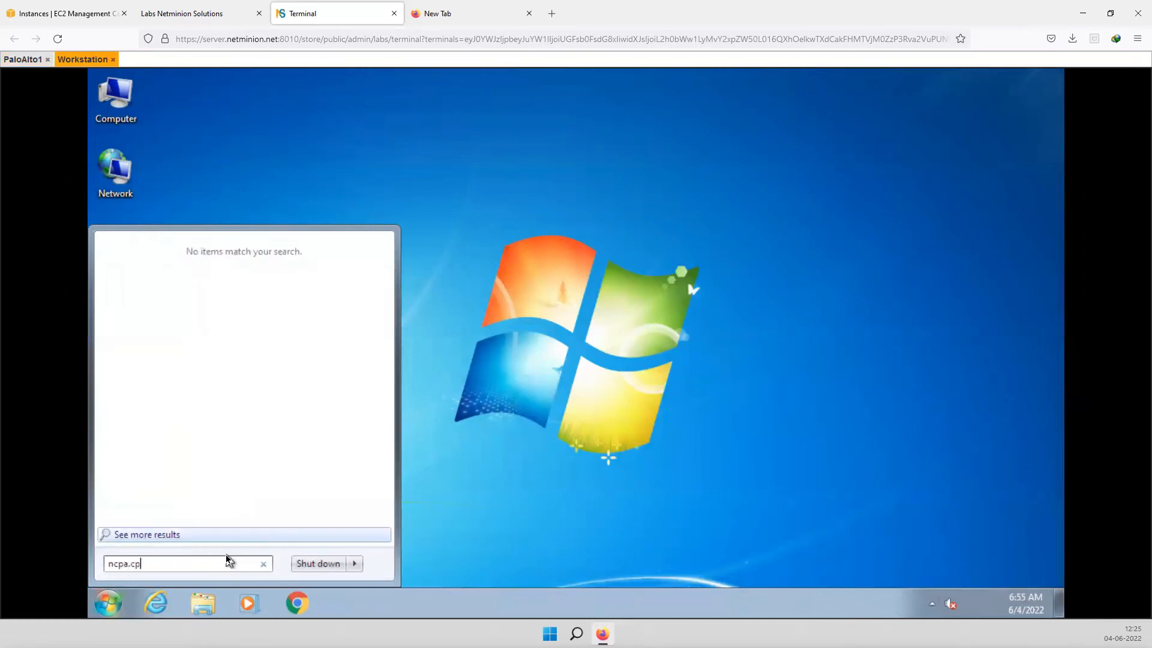
pyautogui.press('Return')
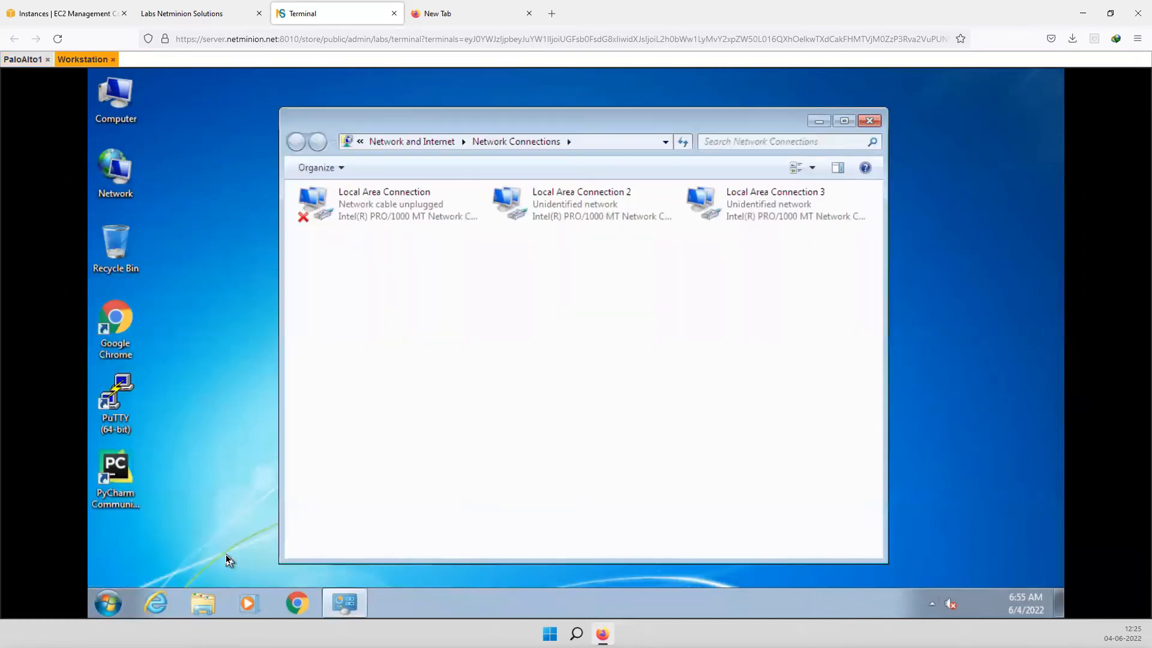
# - Set Local Area Connection 2's IPv4 to static 10.0.0.10, mask 255.255.255.0
pyautogui.rightClick(538, 204)
pyautogui.click(586, 349)
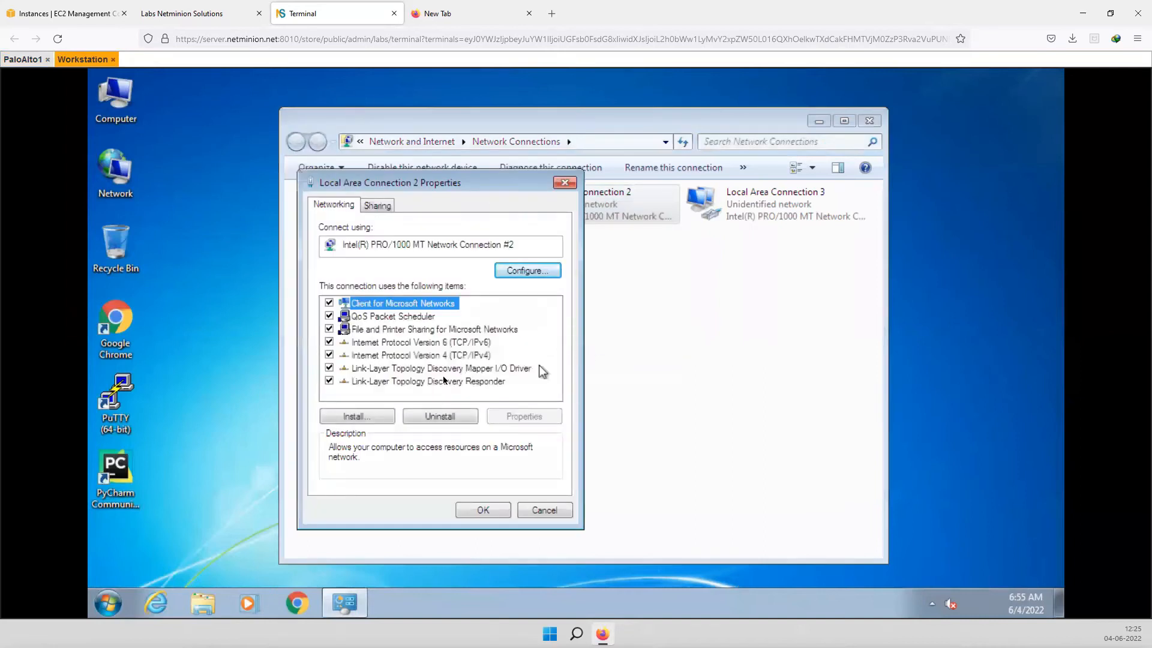
pyautogui.click(465, 355)
pyautogui.click(520, 419)
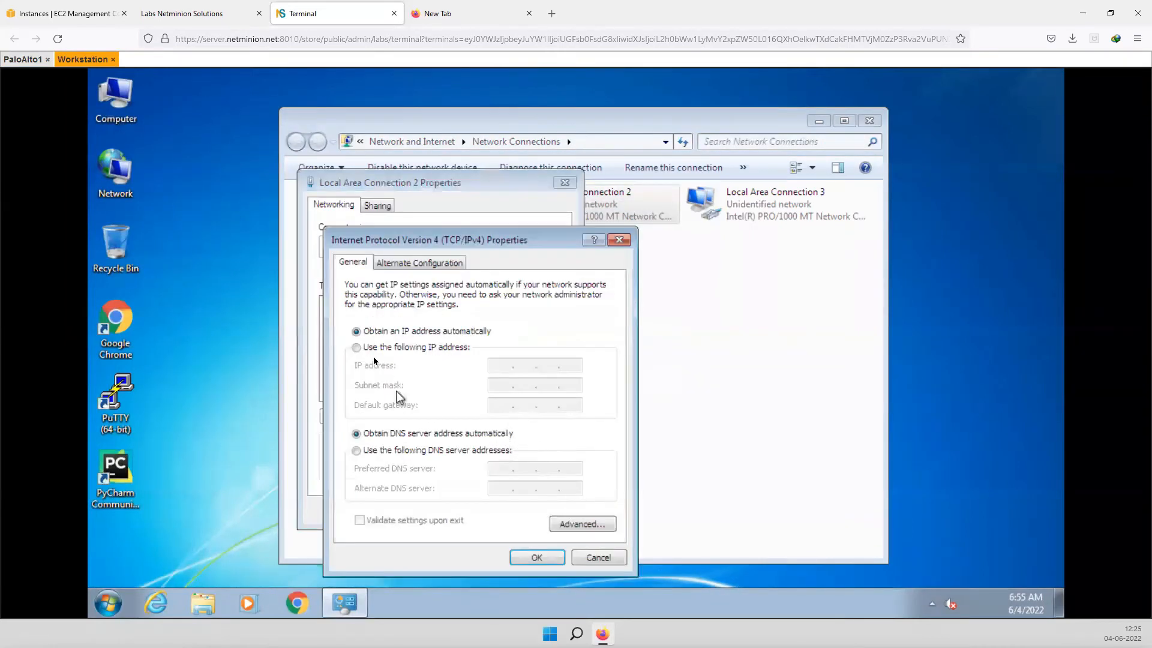
pyautogui.click(372, 348)
pyautogui.write('10.0.0.')
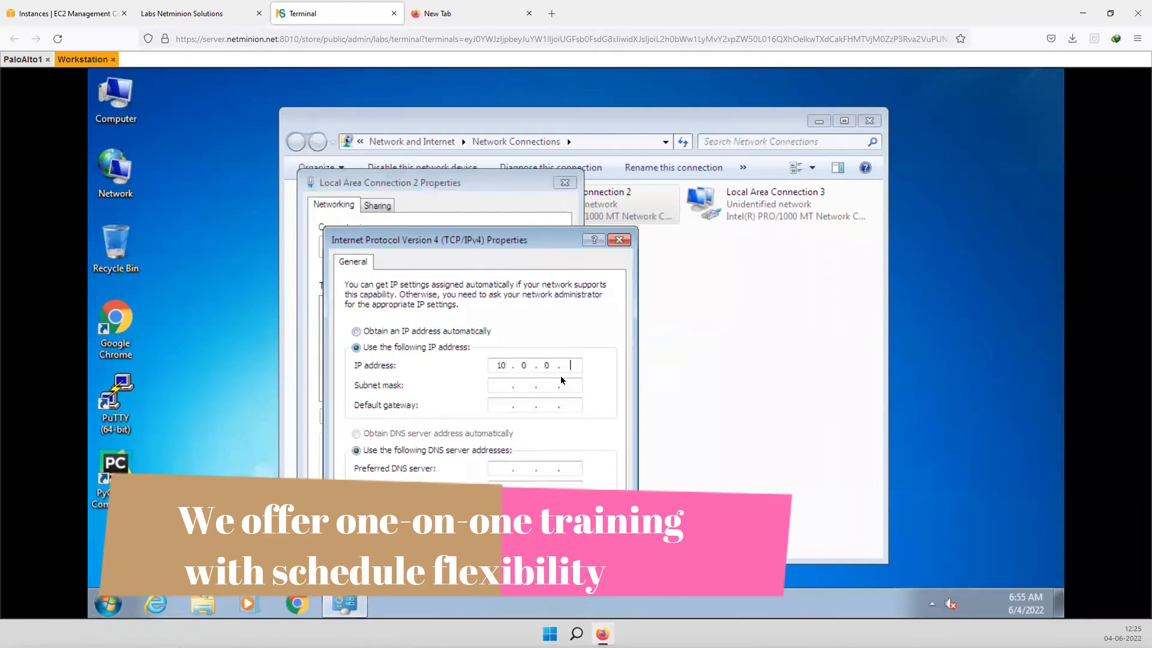
pyautogui.write('10')
pyautogui.press('Tab')
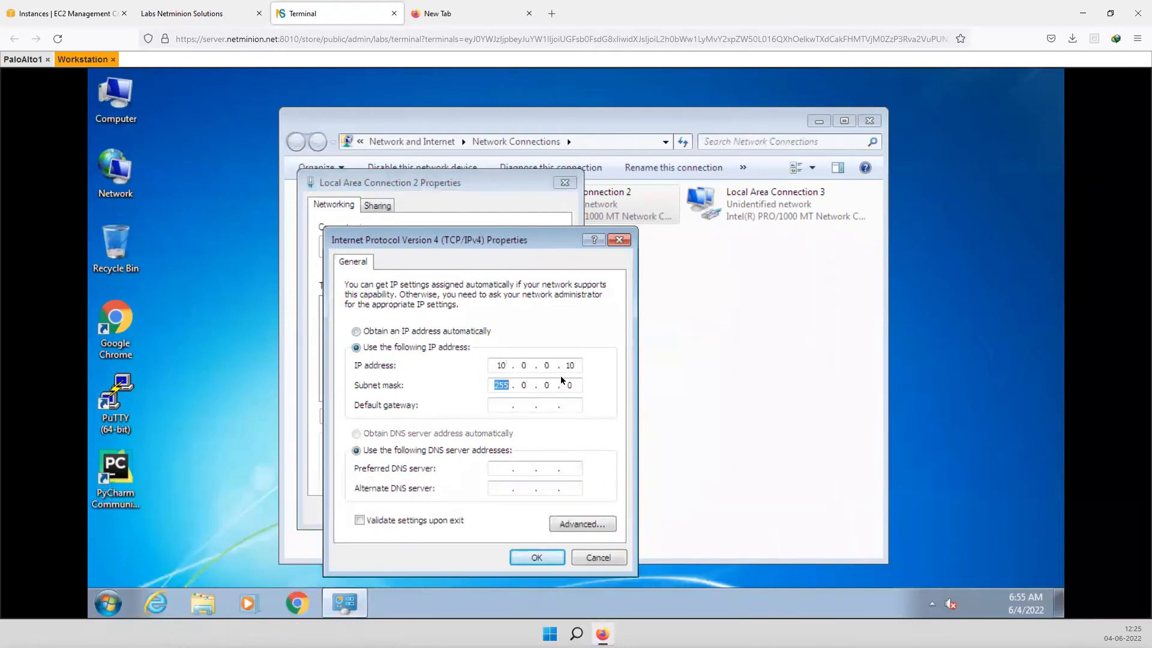
pyautogui.click(530, 386)
pyautogui.write('255')
pyautogui.click(534, 557)
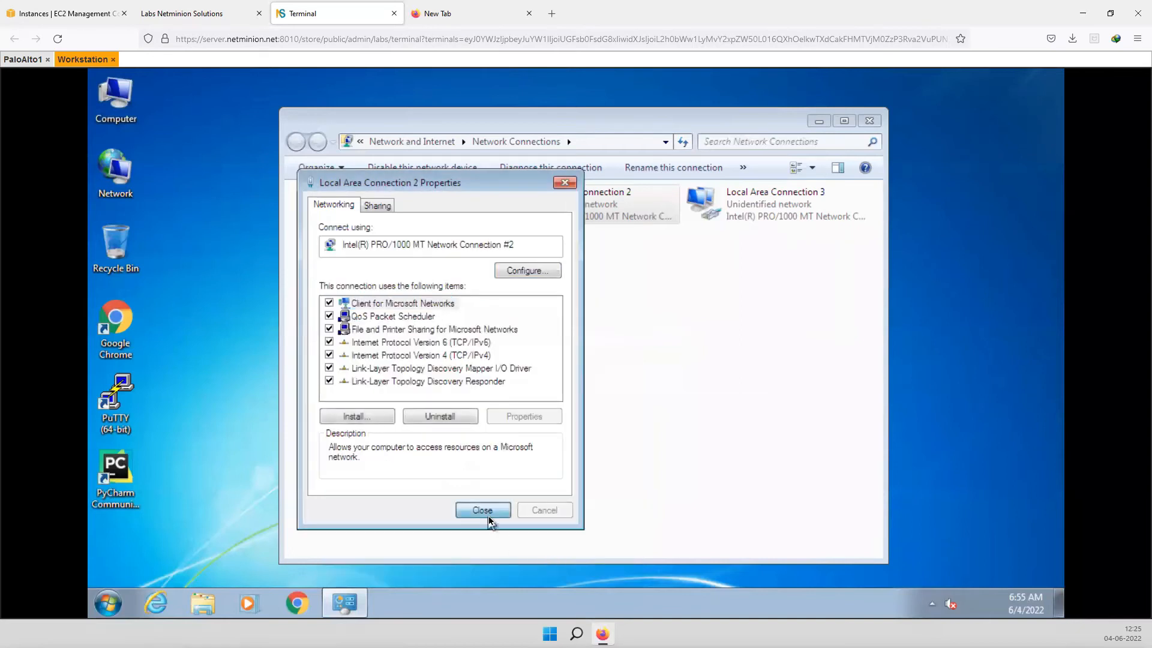
pyautogui.click(487, 517)
# - Give Local Area Connection 3 static IPv4 192.168.2.10/24, gateway 192.168.2.1 and DNS 8.8.8.8
pyautogui.rightClick(745, 213)
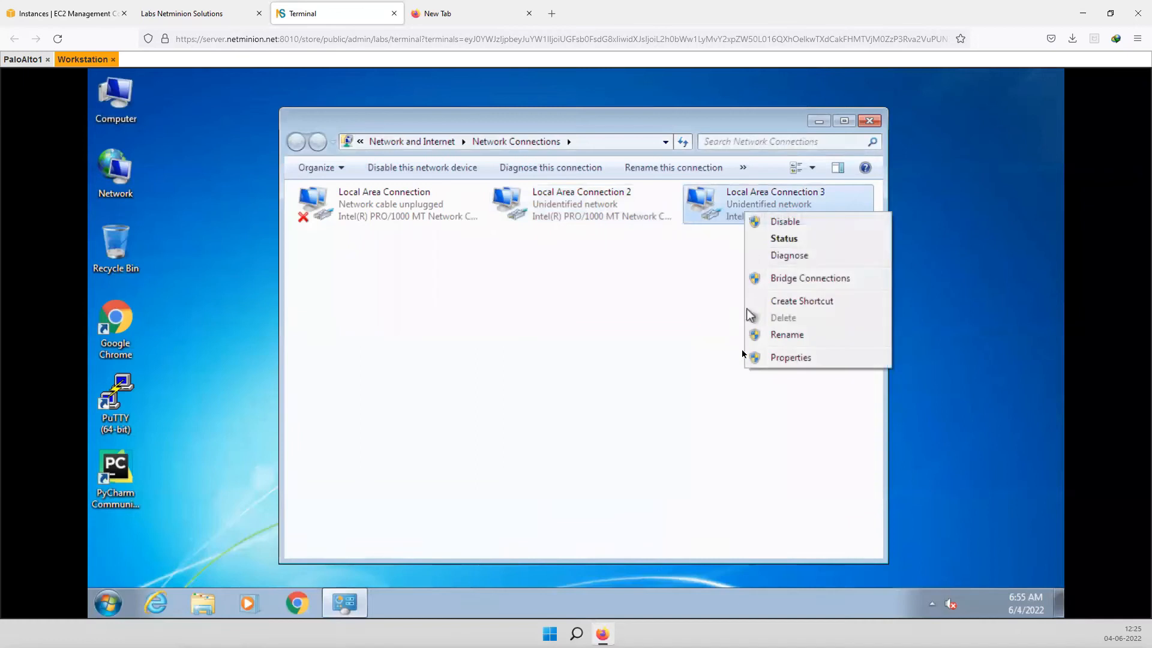
pyautogui.click(779, 359)
pyautogui.click(469, 355)
pyautogui.click(524, 416)
pyautogui.click(395, 350)
pyautogui.write('192 . ')
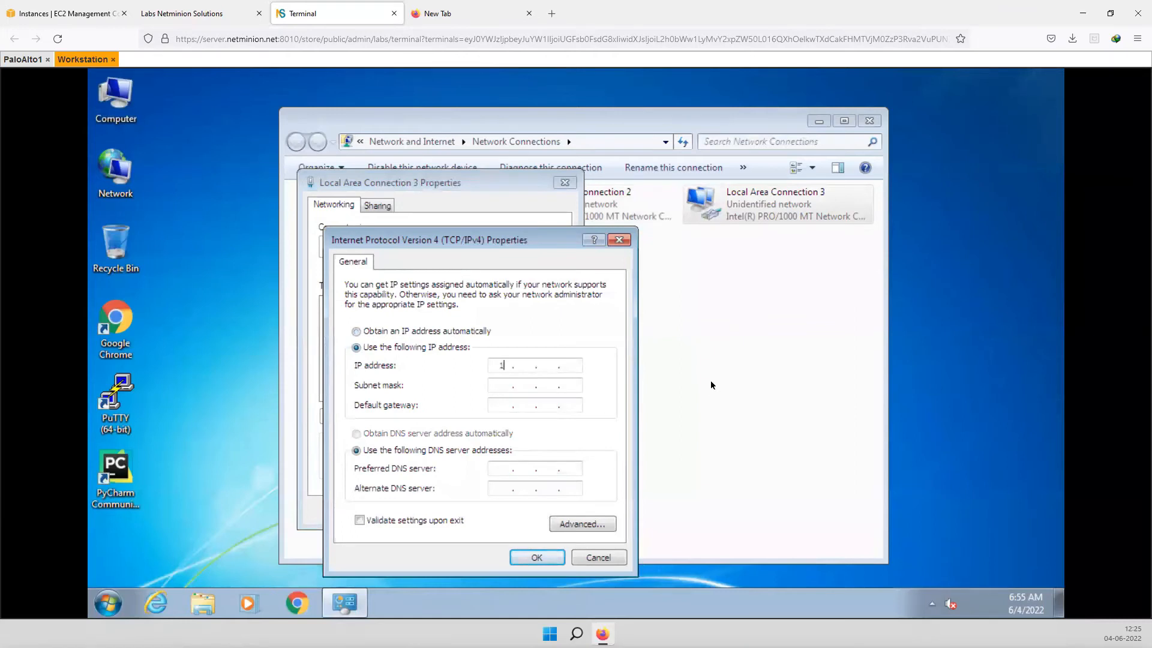
pyautogui.write('168 . 2 . 10')
pyautogui.press('Tab')
pyautogui.click(507, 406)
pyautogui.write('192 . ')
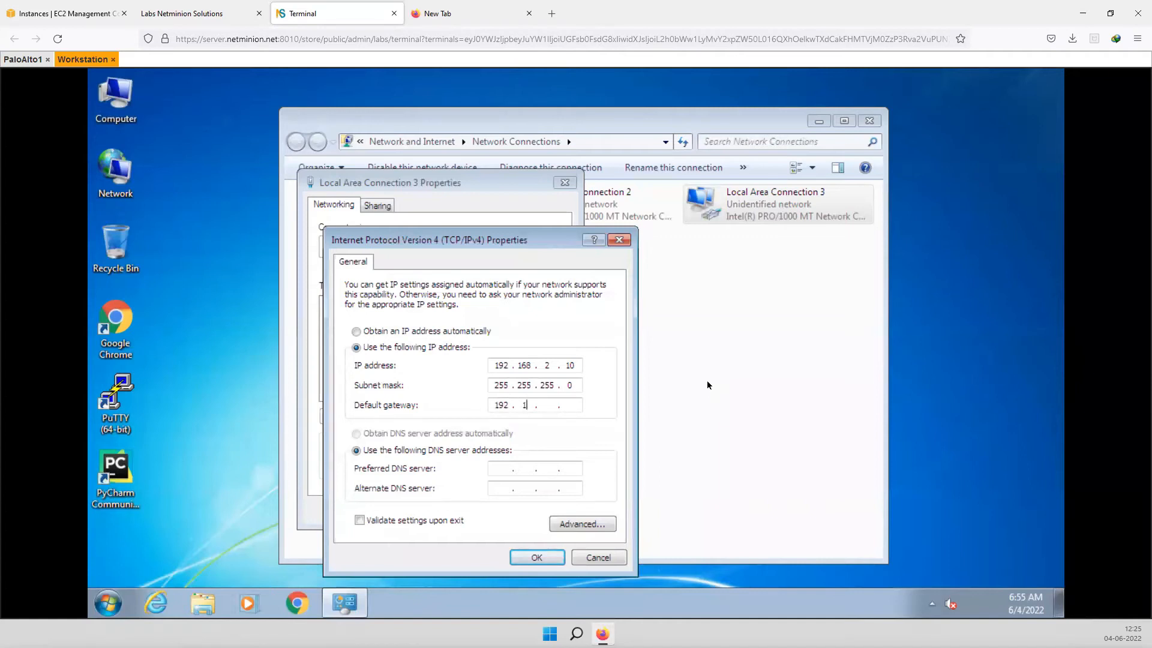
pyautogui.write('168 . ')
pyautogui.write('21')
pyautogui.write('8.')
pyautogui.click(542, 559)
pyautogui.click(492, 514)
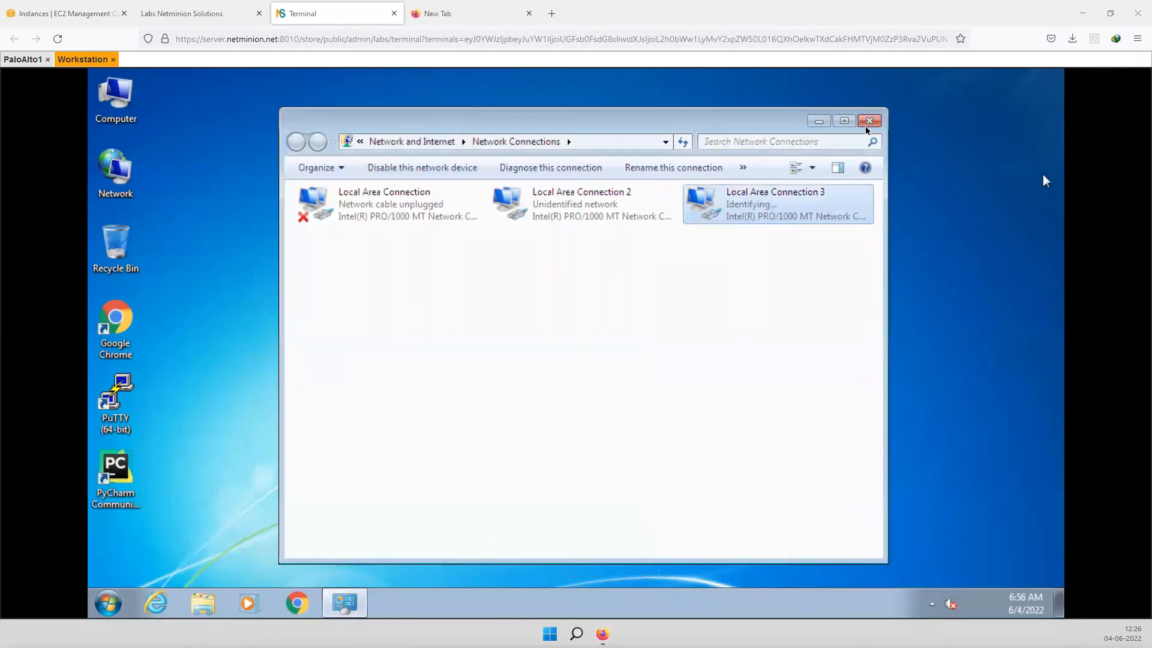
pyautogui.click(243, 417)
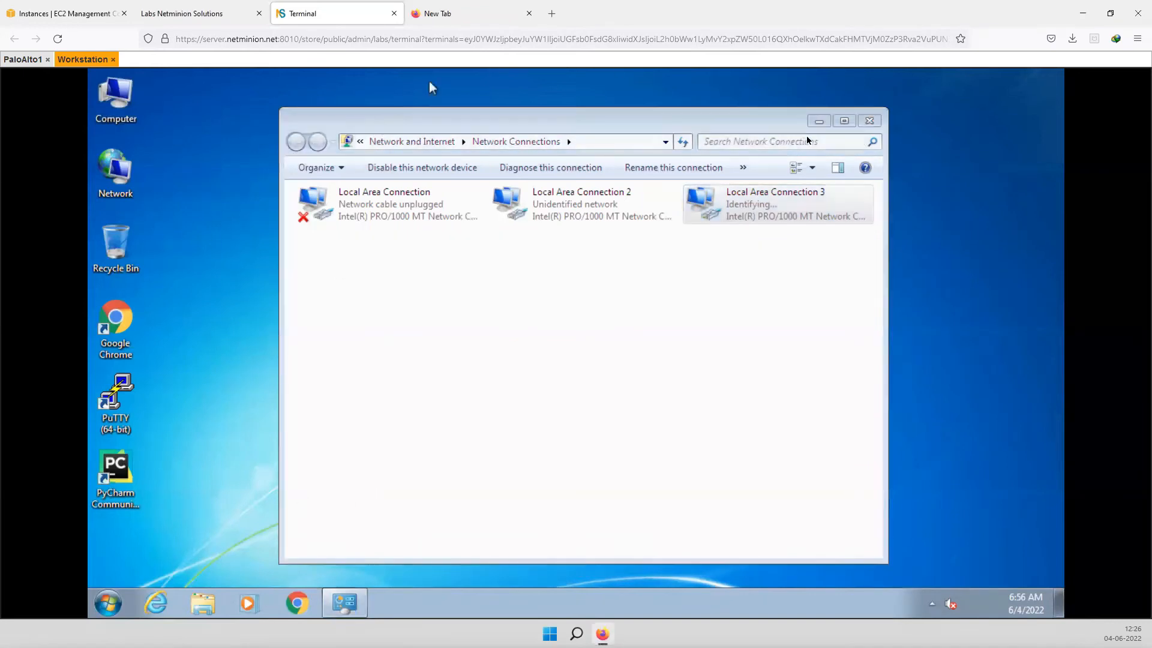
pyautogui.click(111, 609)
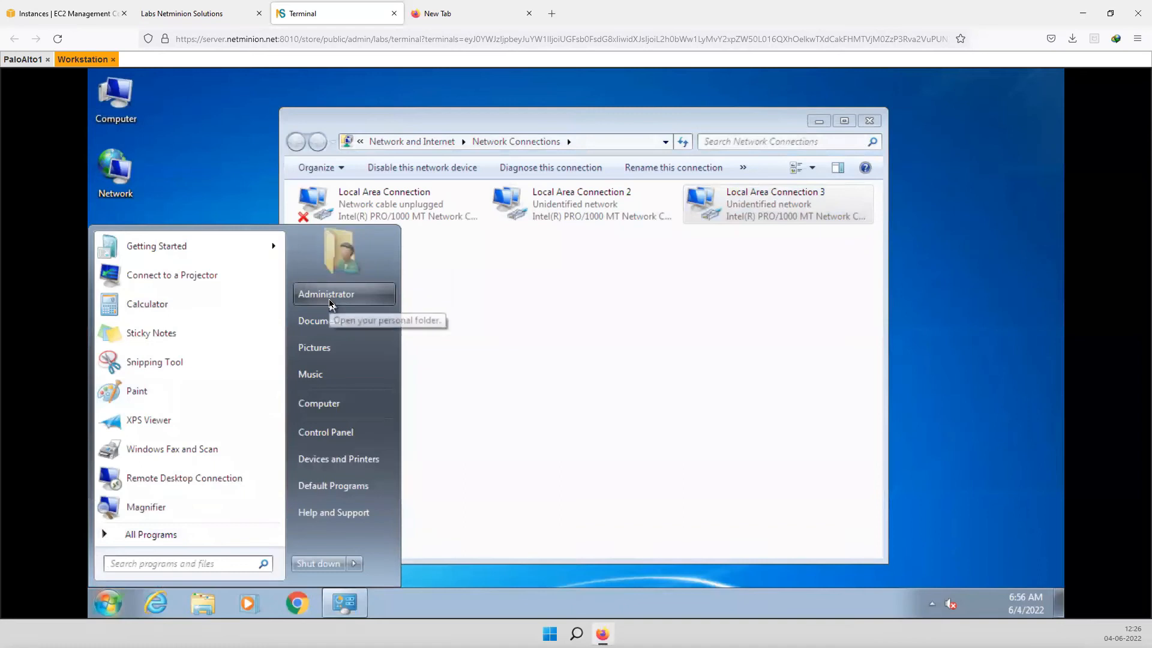
pyautogui.write('cdm')
pyautogui.press('BackSpace')
pyautogui.press('BackSpace')
pyautogui.write('md')
pyautogui.press('Return')
pyautogui.write('ping')
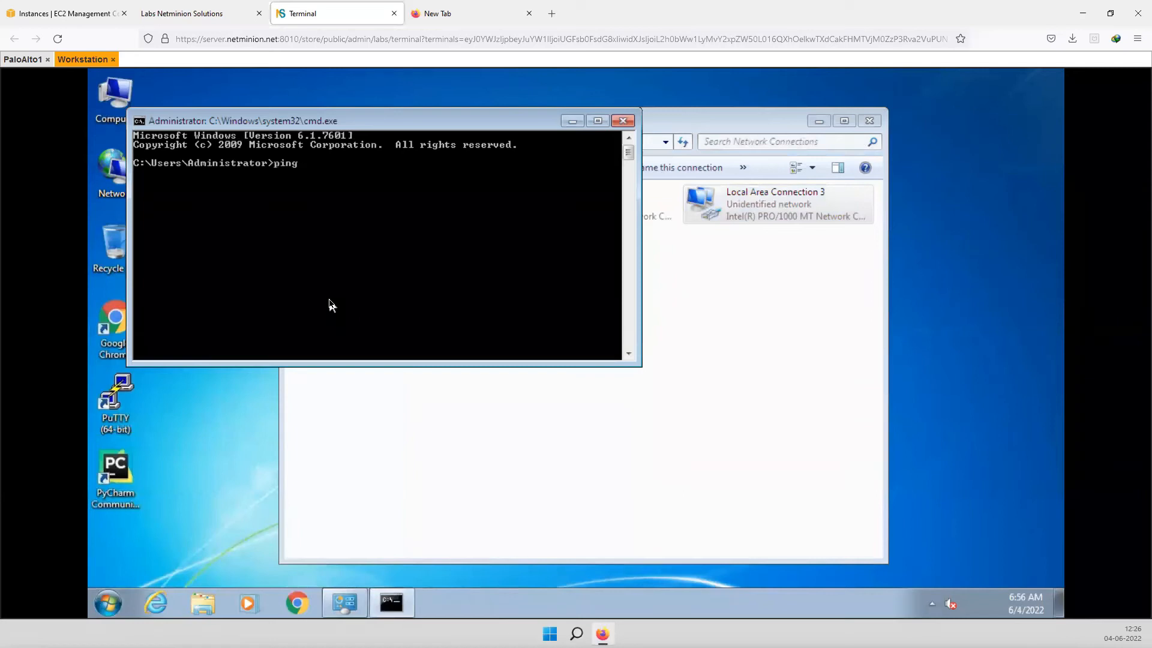
pyautogui.write(' 10.0.0.1')
pyautogui.press('Return')
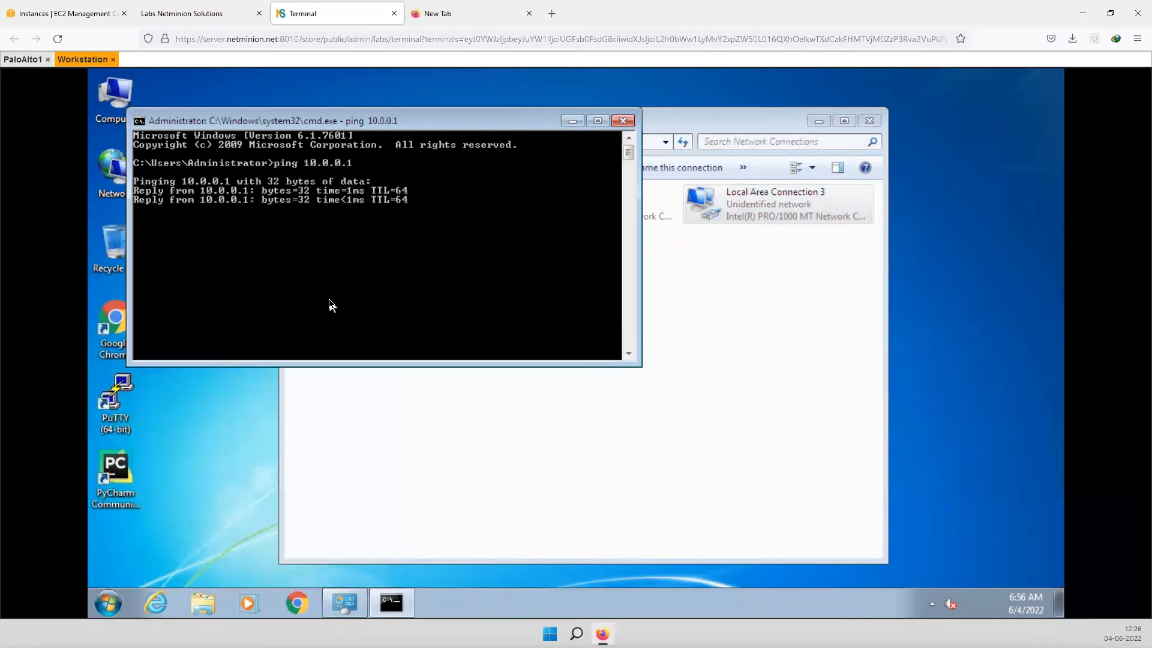
pyautogui.click(623, 122)
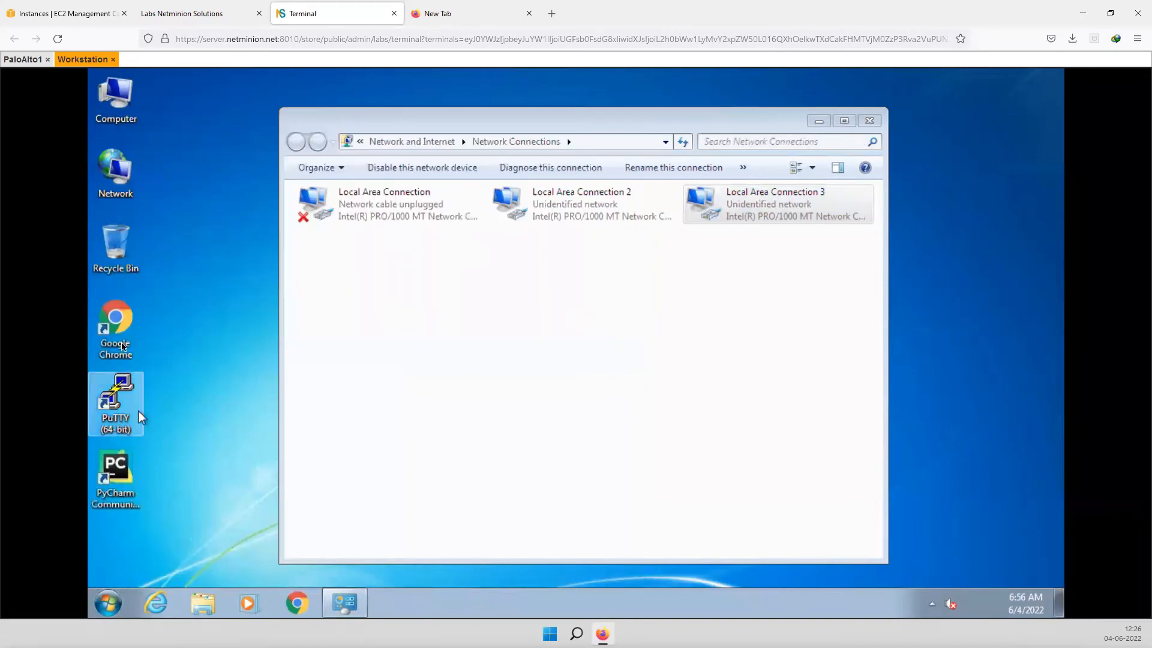
pyautogui.doubleClick(115, 324)
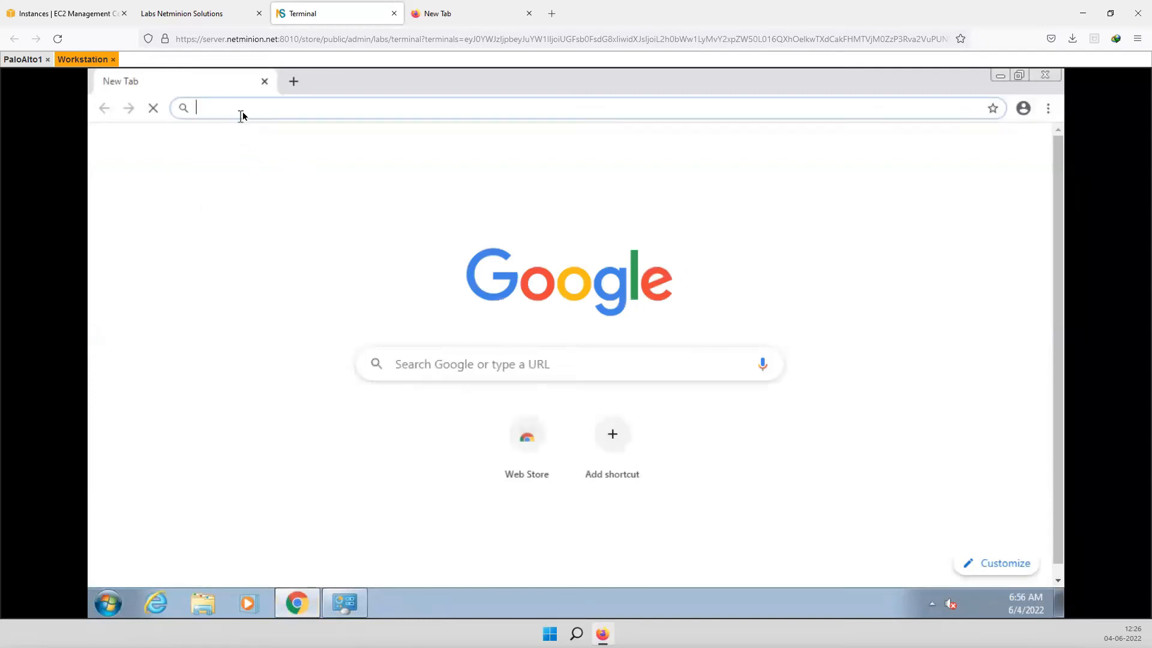
pyautogui.write('ht')
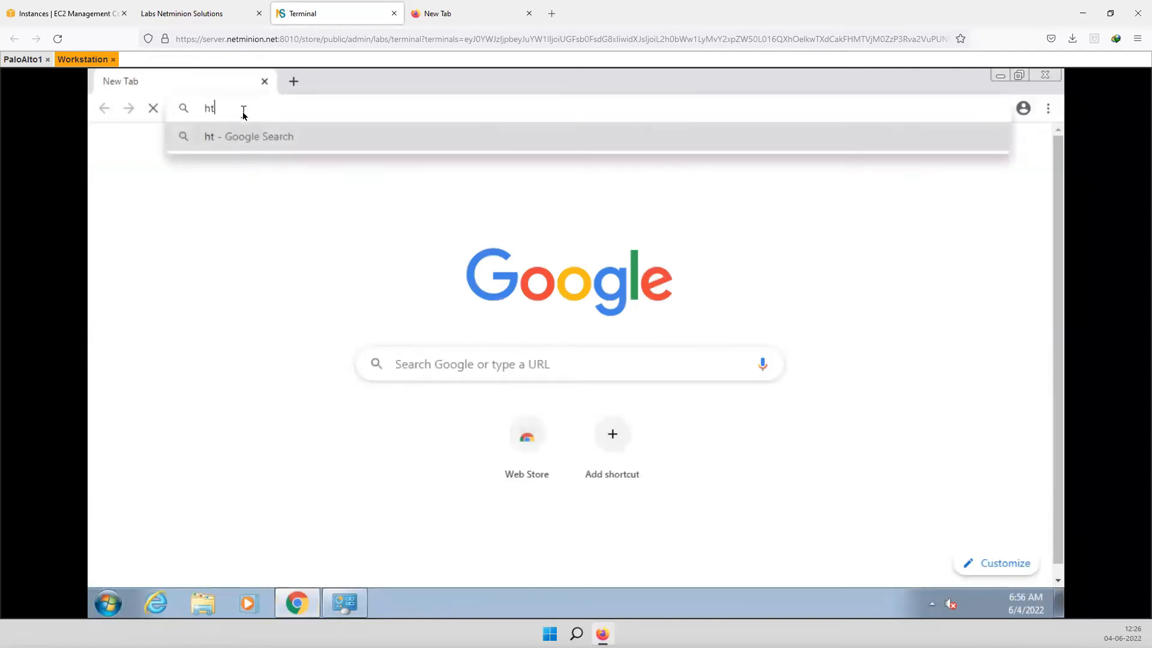
pyautogui.write('tps:/')
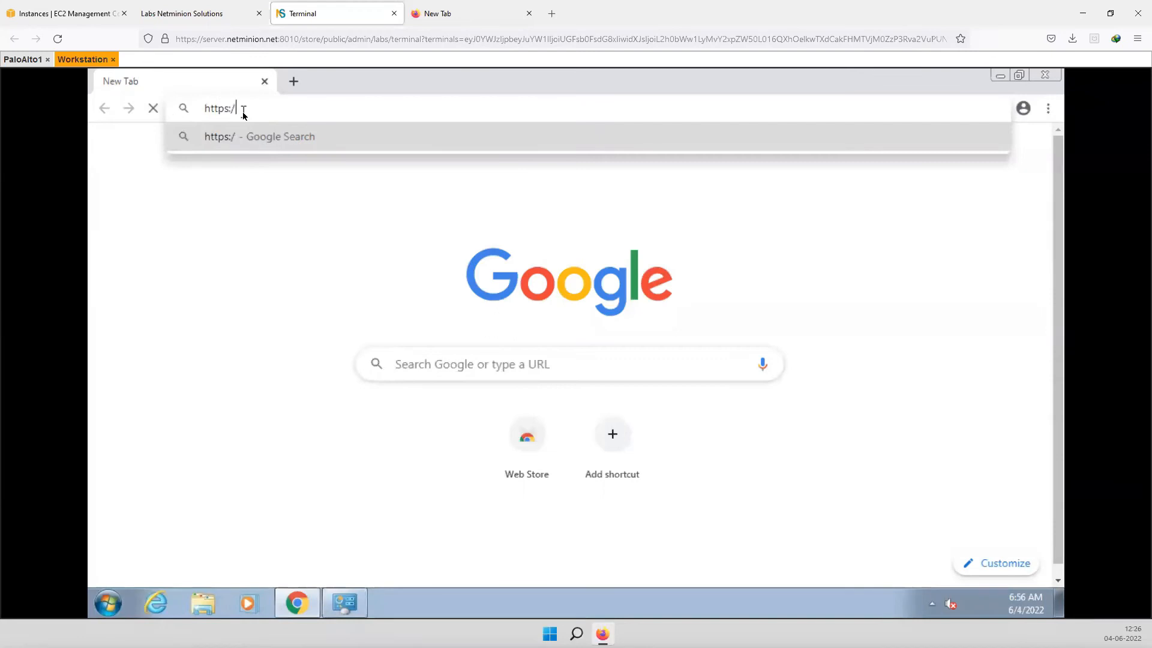
pyautogui.write('/10.')
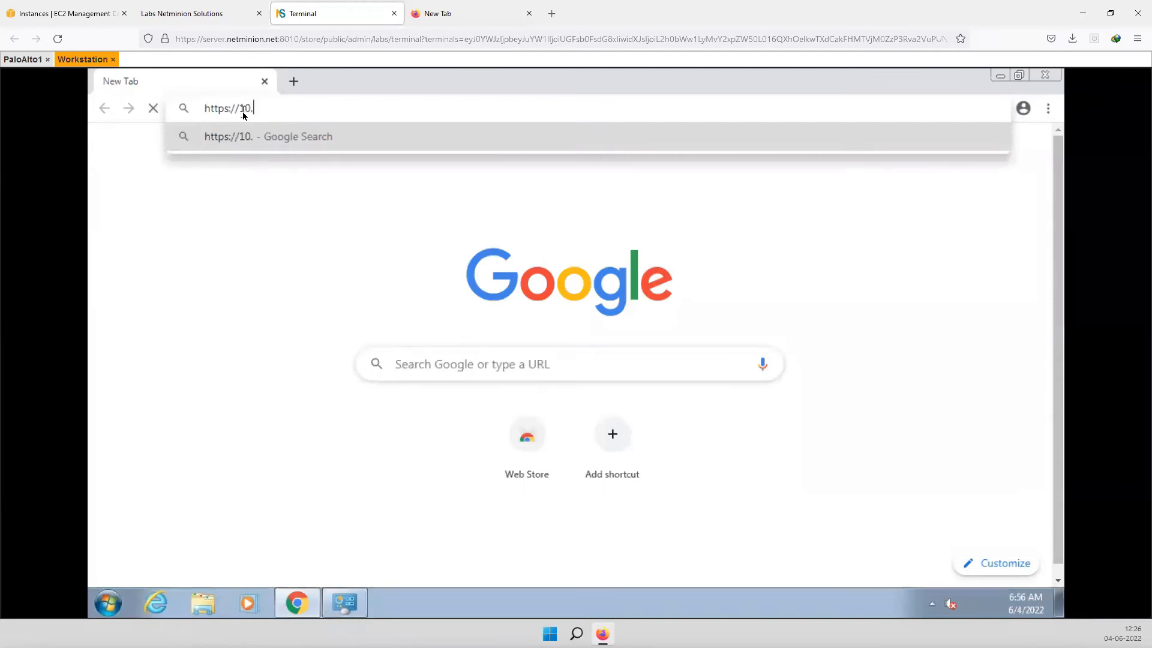
pyautogui.write('0.0.1')
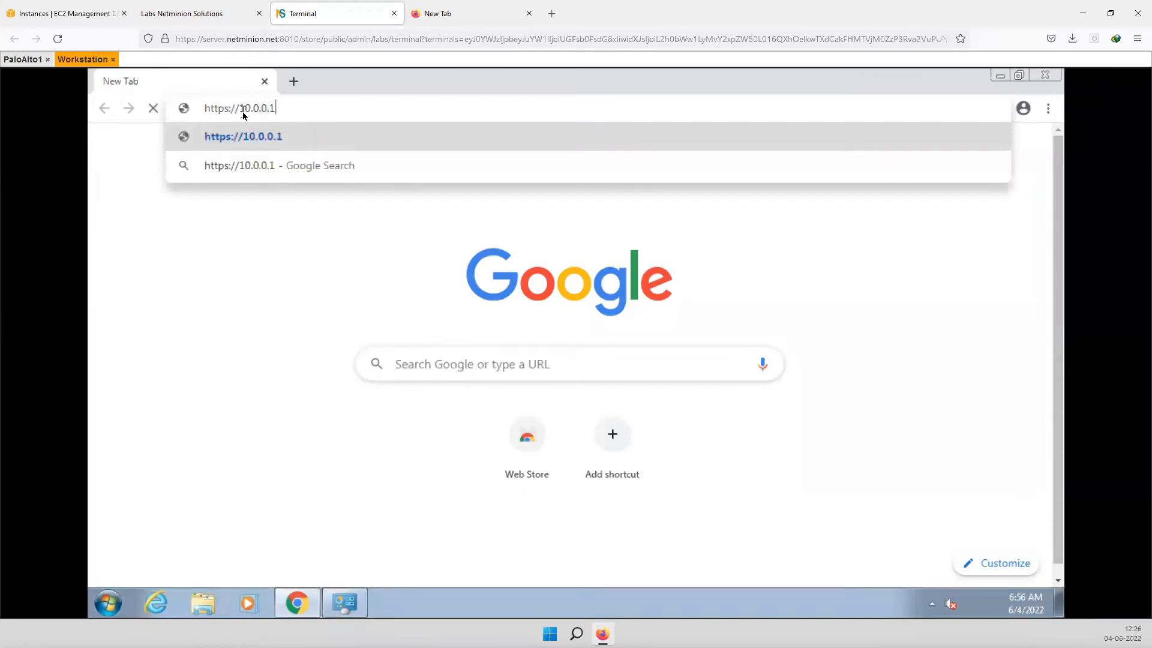
pyautogui.press('Return')
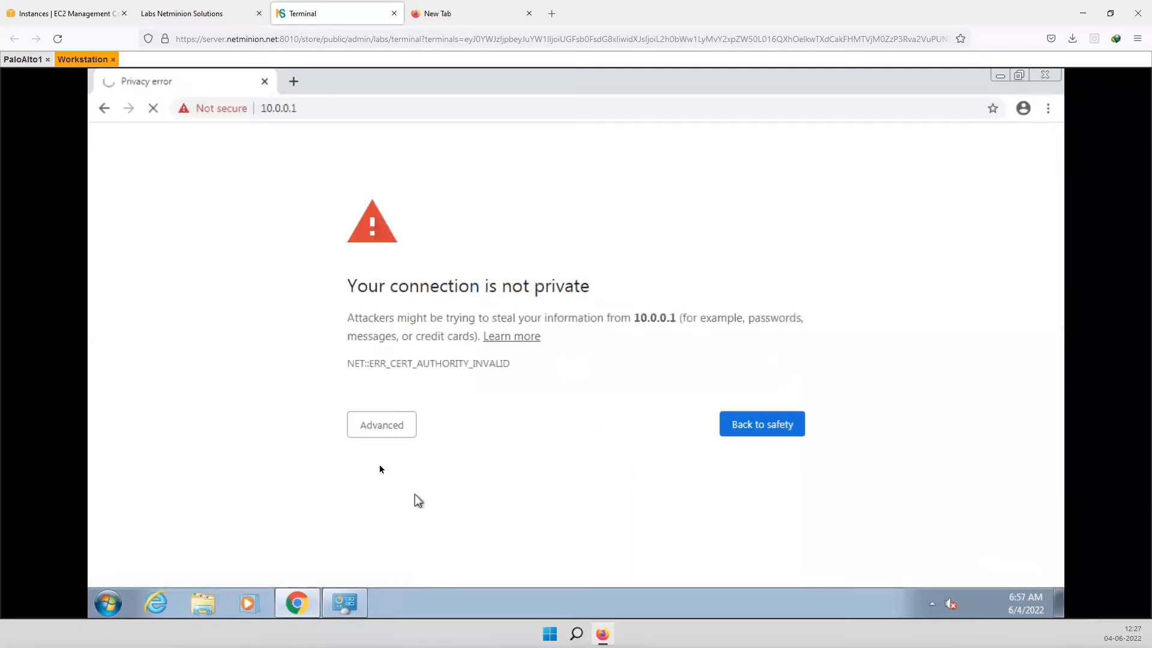
pyautogui.click(387, 430)
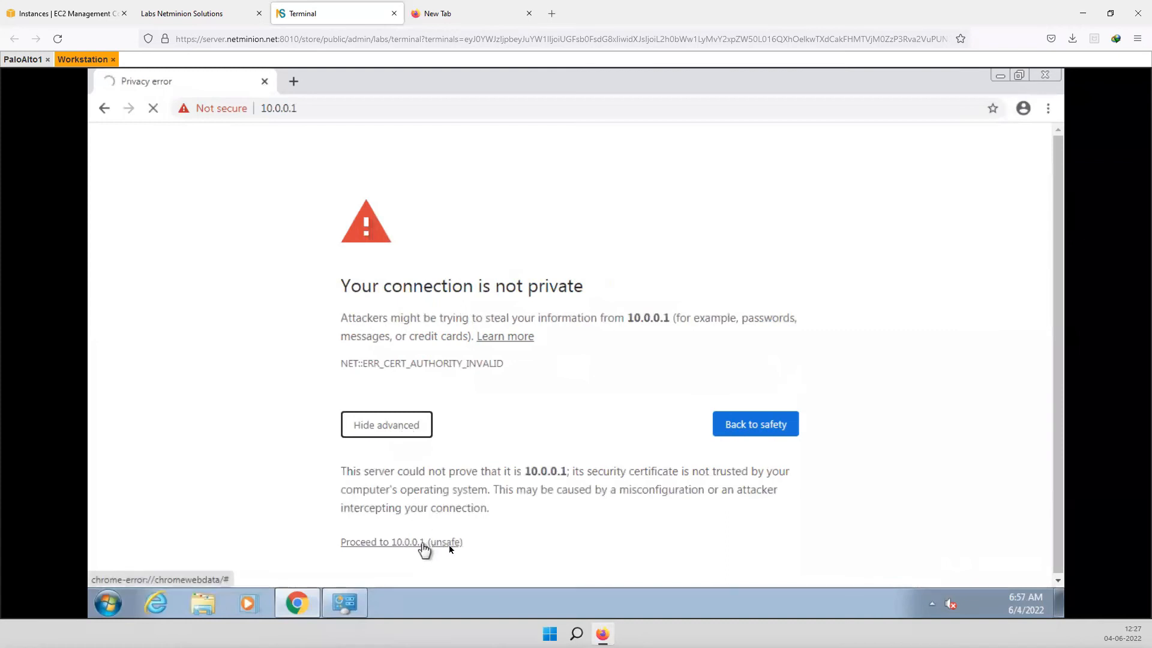
pyautogui.click(422, 547)
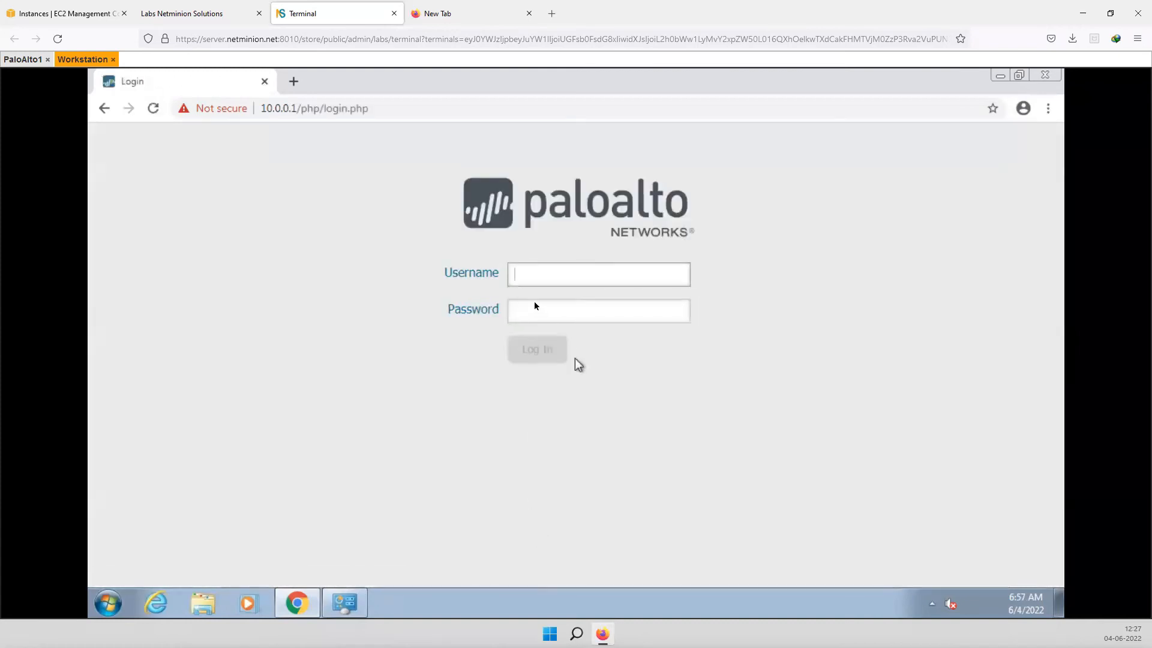
# - Enter the administrator username and password on the firewall login page
pyautogui.write('dmin')
pyautogui.press('Tab')
pyautogui.write('a')
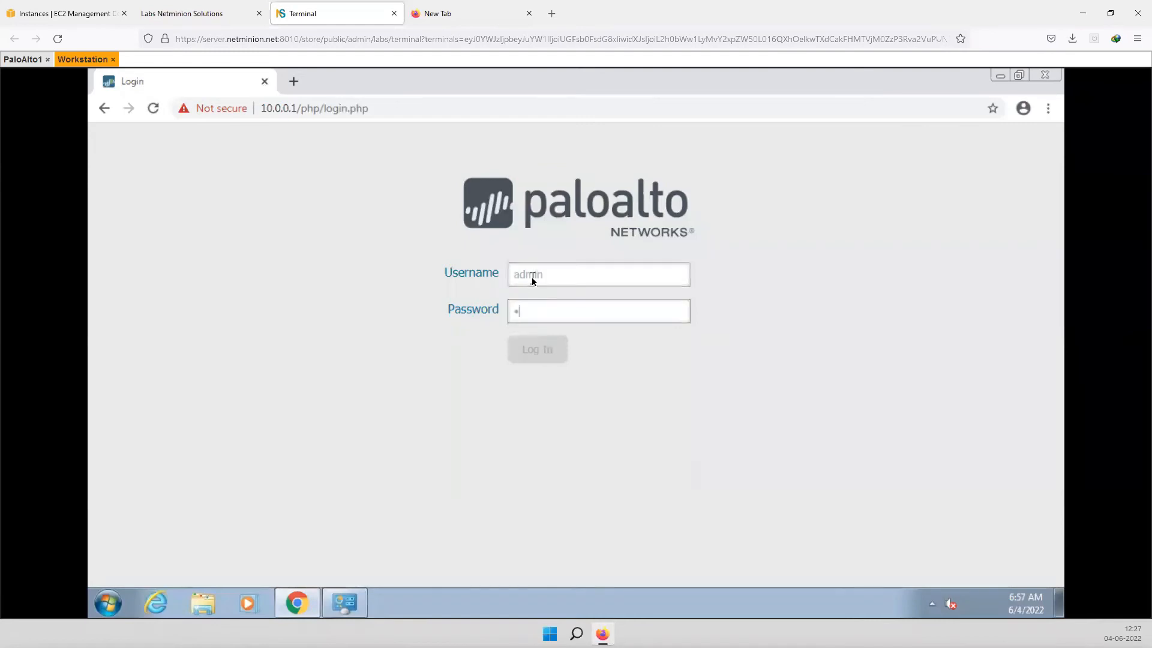
pyautogui.write('d')
pyautogui.write('•••••')
# - Log in, close the Welcome to PAN-OS 9.0 notice, and check Software Version 9.0.4
pyautogui.click(537, 349)
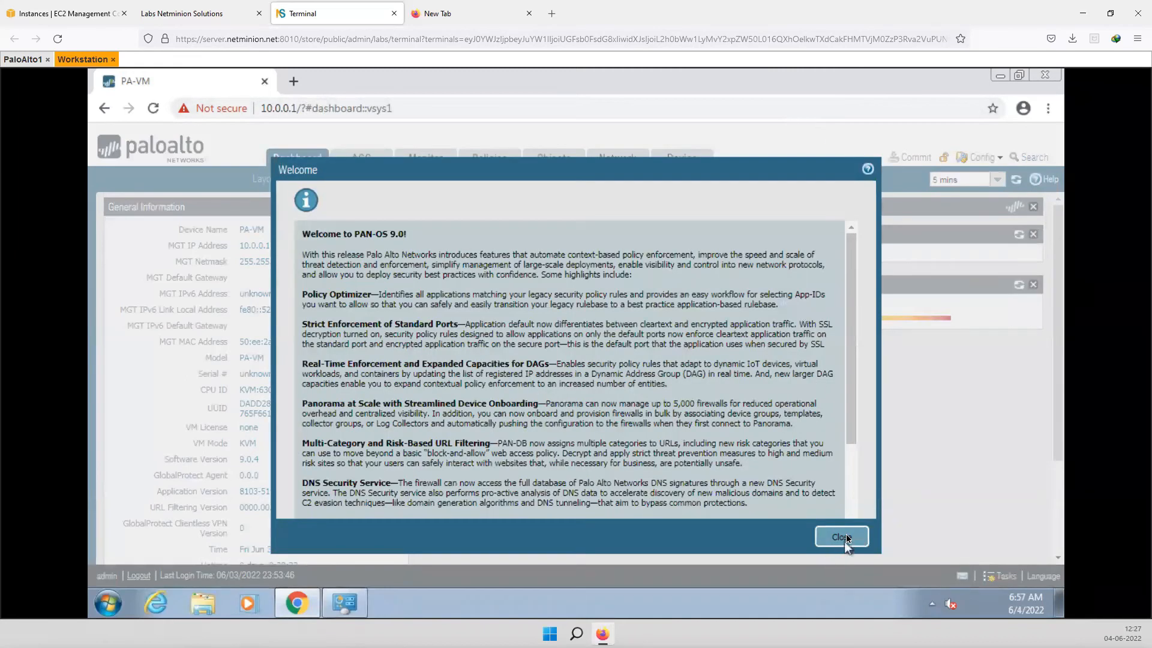
pyautogui.click(840, 536)
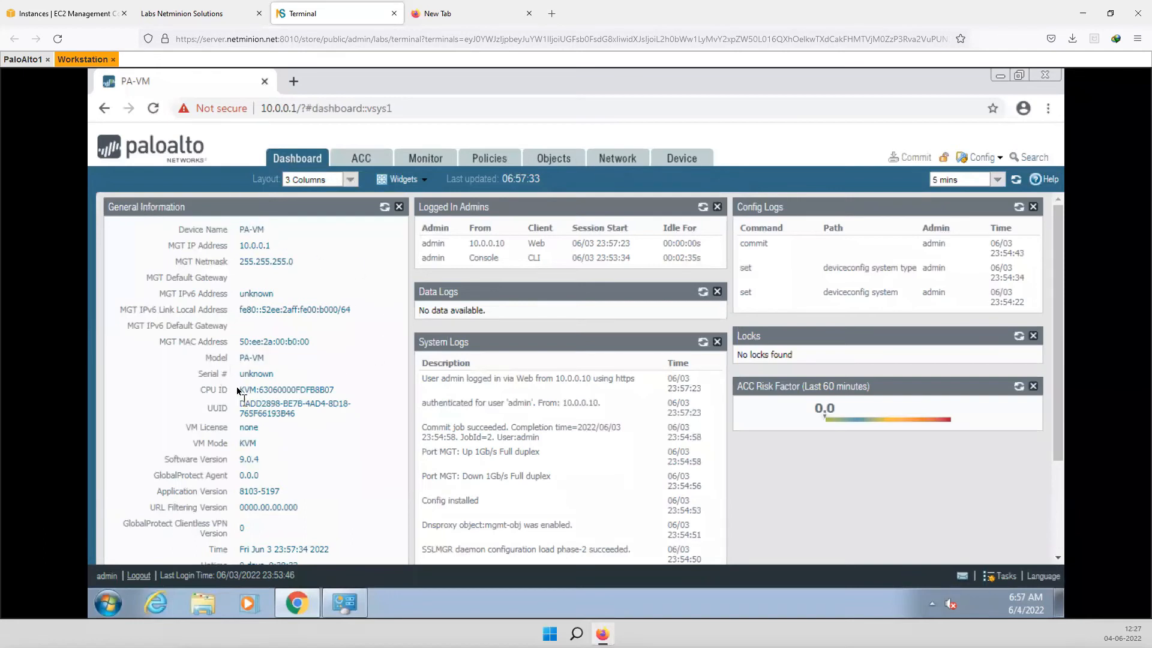
pyautogui.moveTo(239, 460); pyautogui.dragTo(264, 460)
pyautogui.click(267, 462)
# - Open ethernet1/1's settings from the Network Interfaces list after checking the topology
pyautogui.click(607, 159)
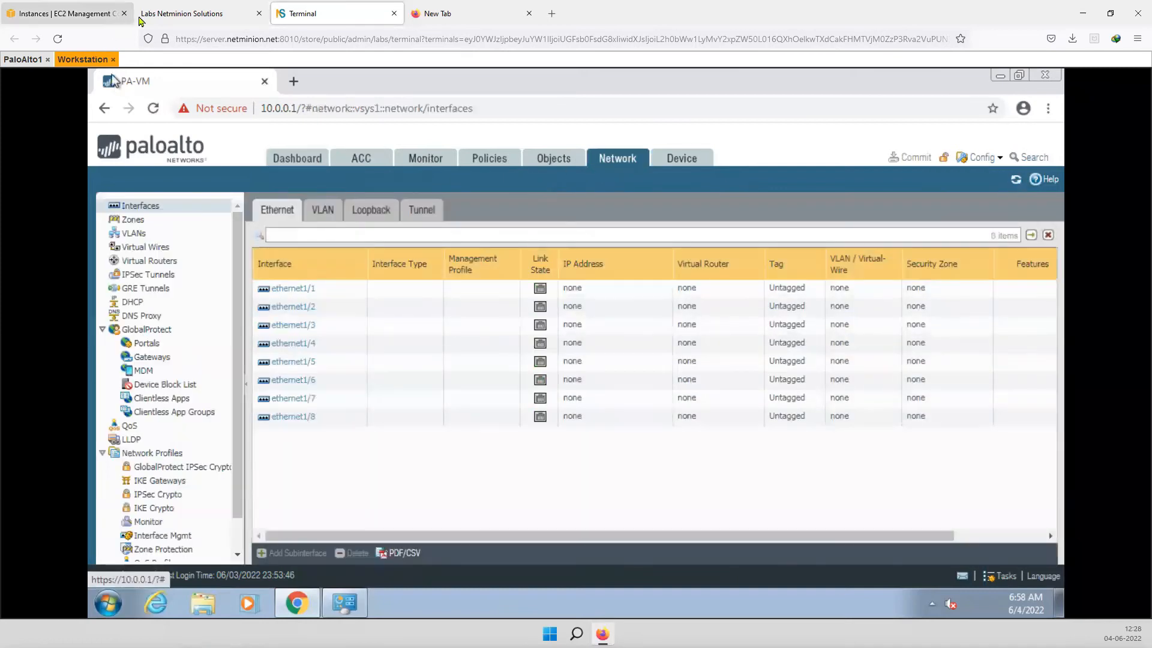
pyautogui.hotkey('ctrl', 'pageup')
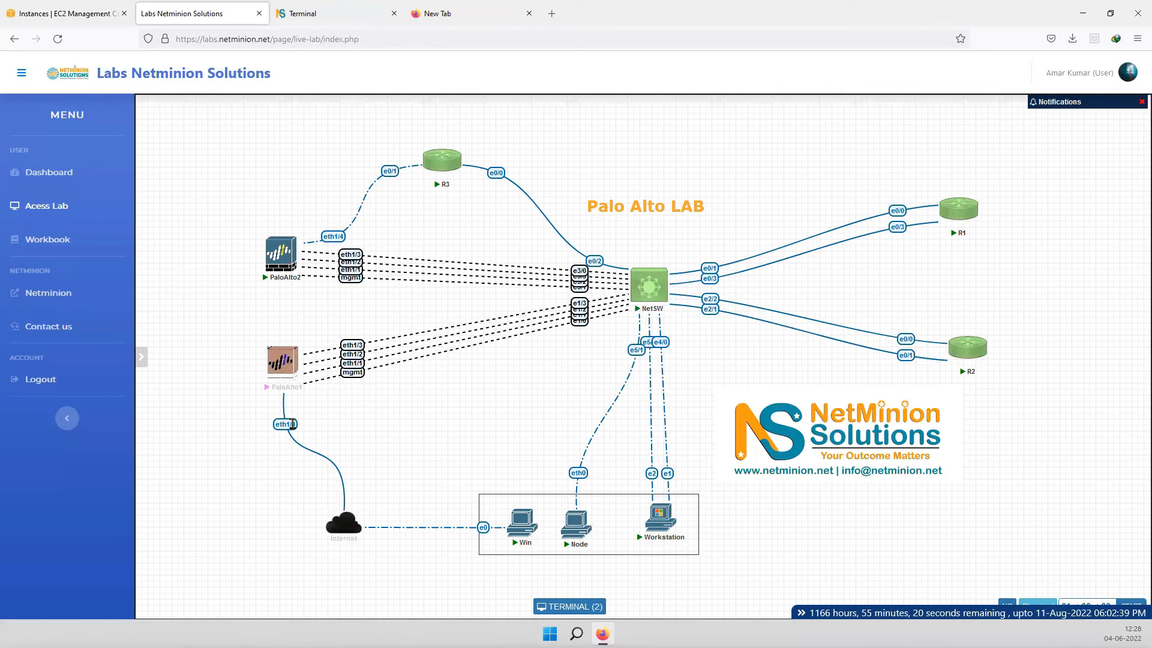
pyautogui.click(300, 13)
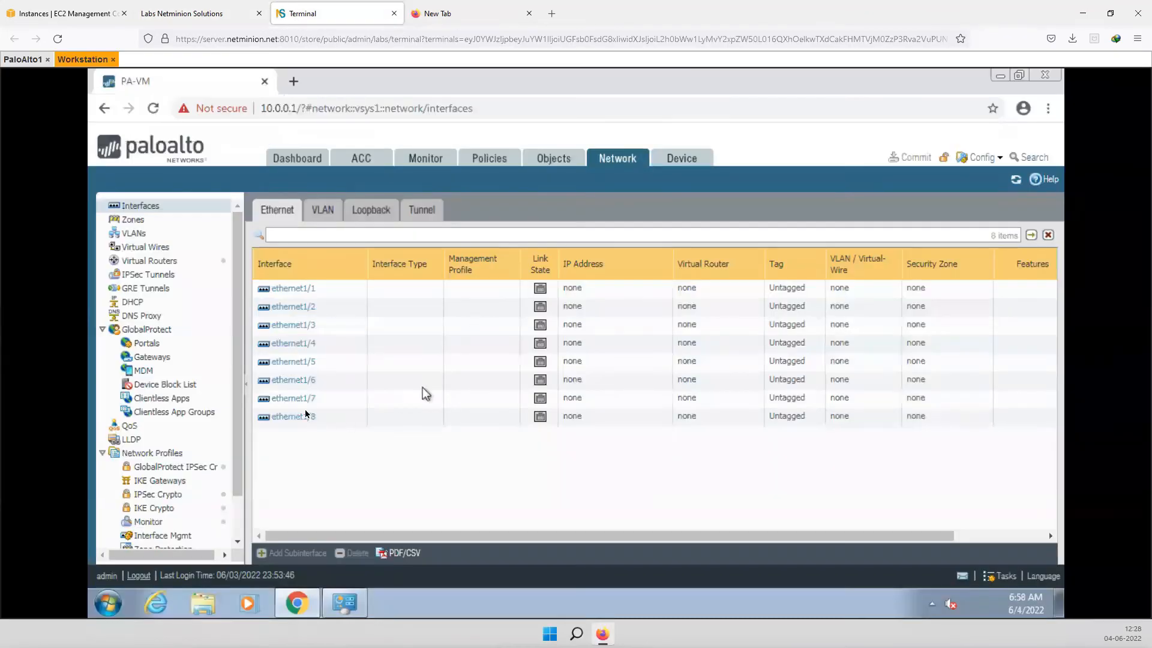
pyautogui.click(300, 290)
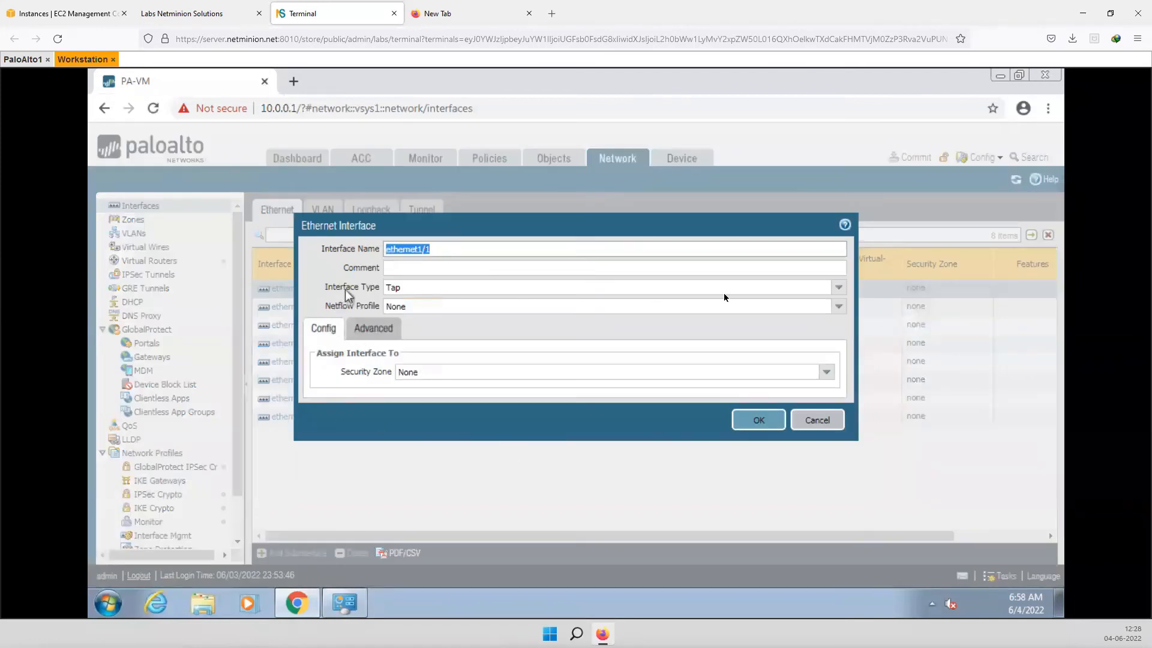
# - Make ethernet1/1 a Layer3 interface on the default virtual router and start a new security zone
pyautogui.click(837, 288)
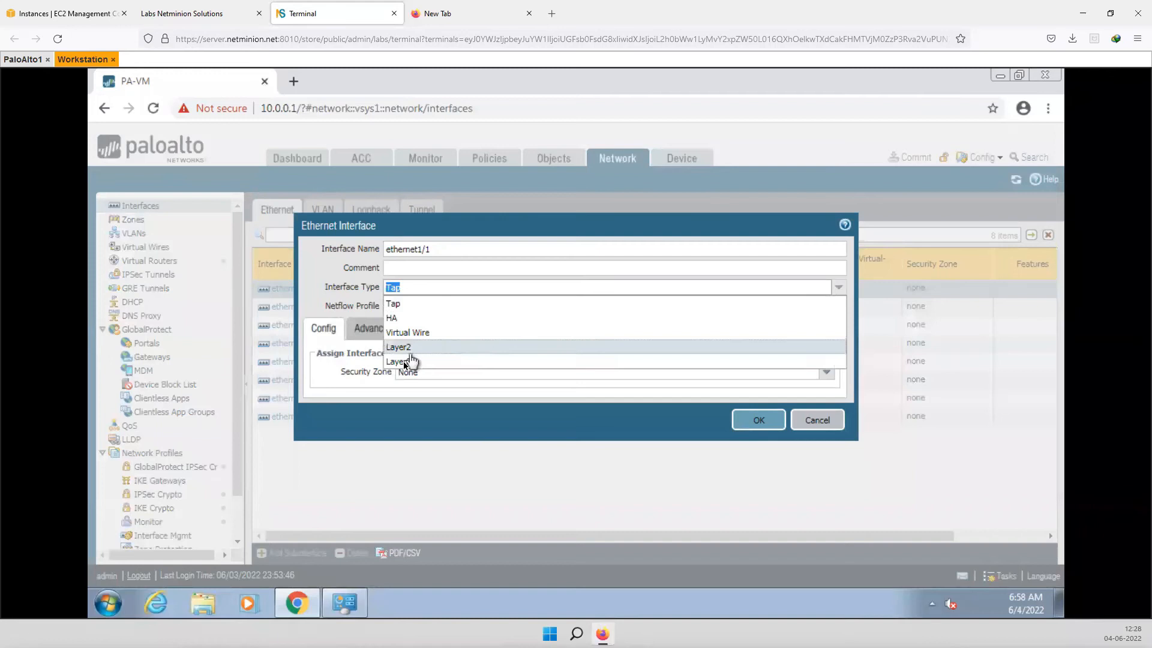
pyautogui.click(406, 362)
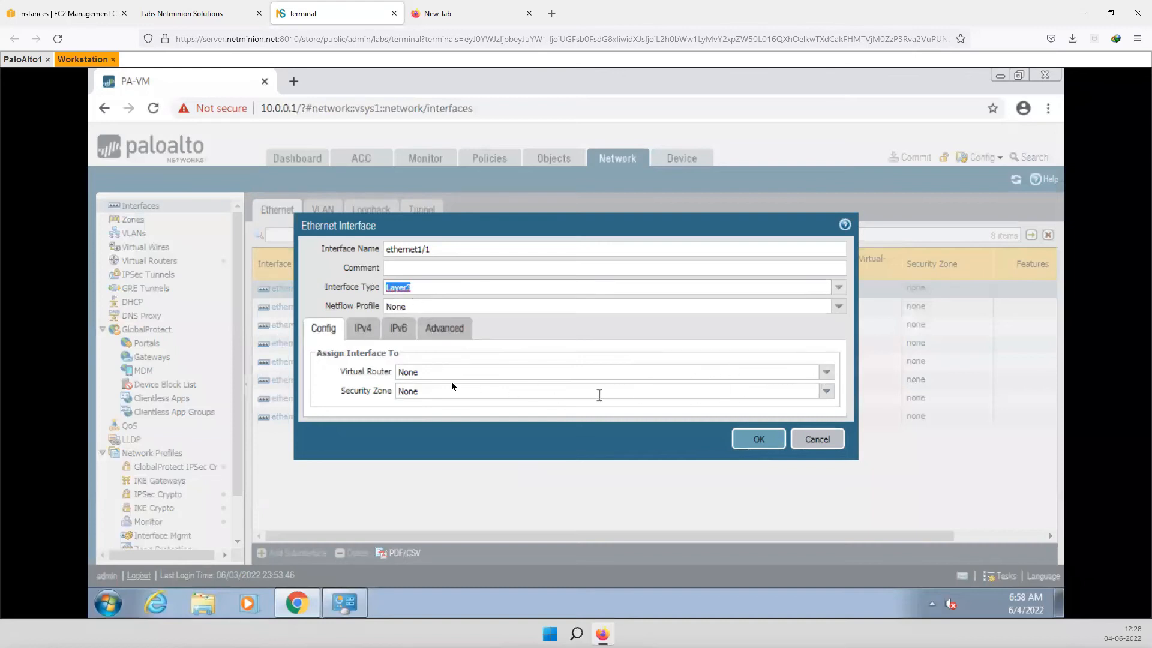
pyautogui.click(827, 372)
pyautogui.click(408, 403)
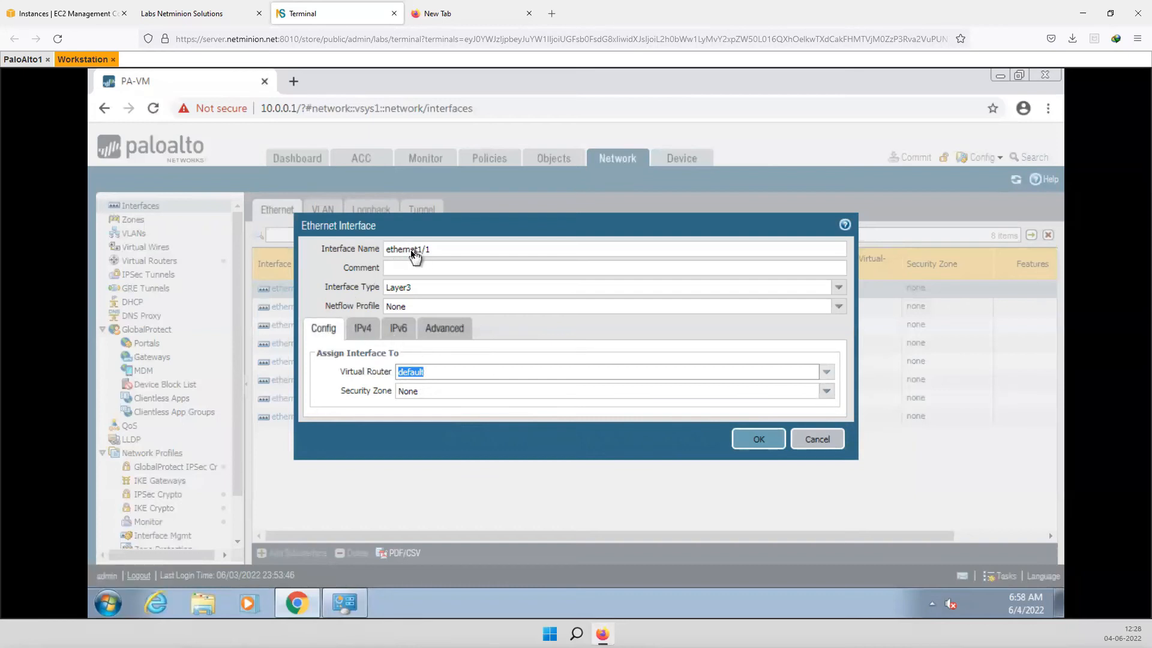
pyautogui.click(828, 391)
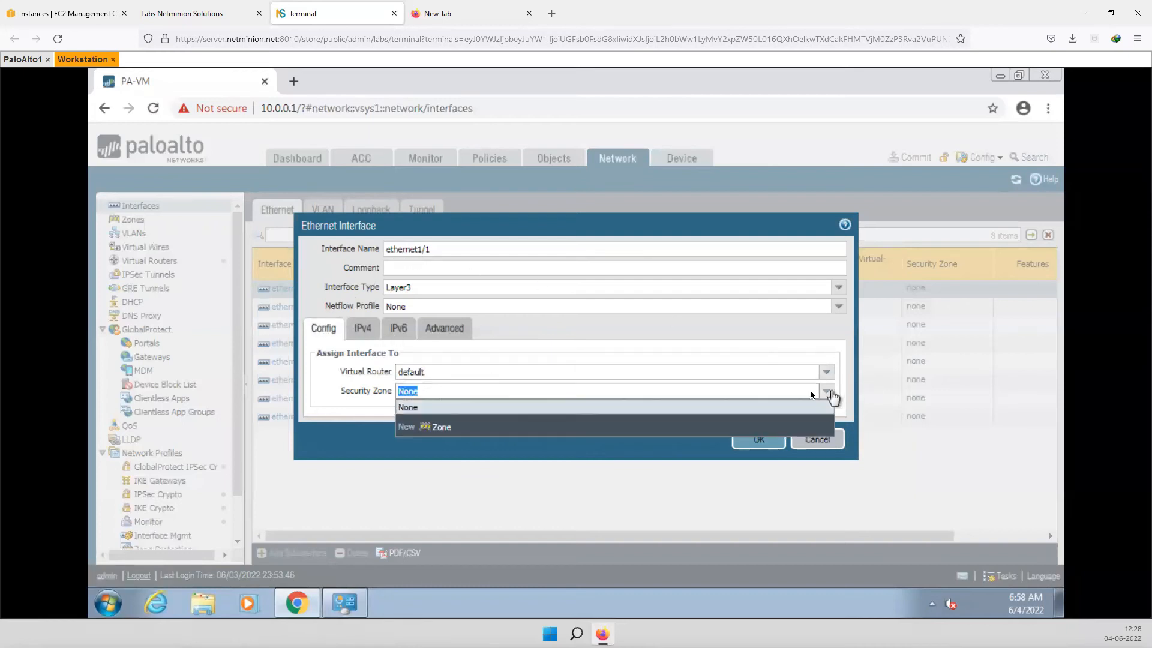
pyautogui.click(440, 427)
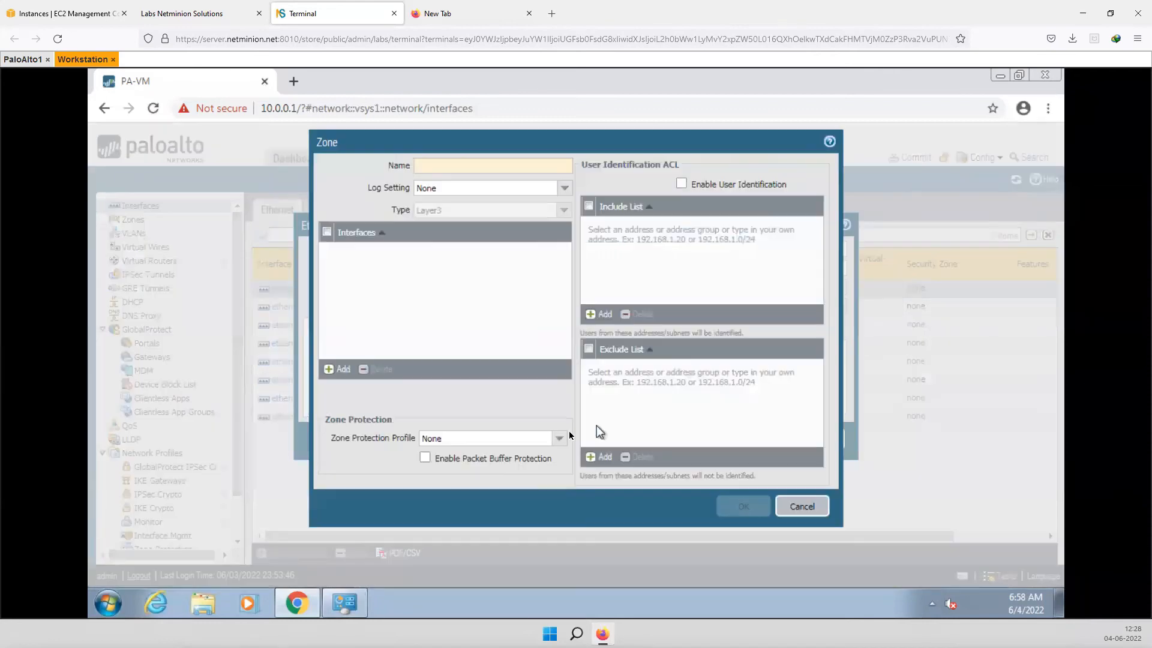
# - Name the new Layer3 security zone Trust and save it
pyautogui.click(424, 166)
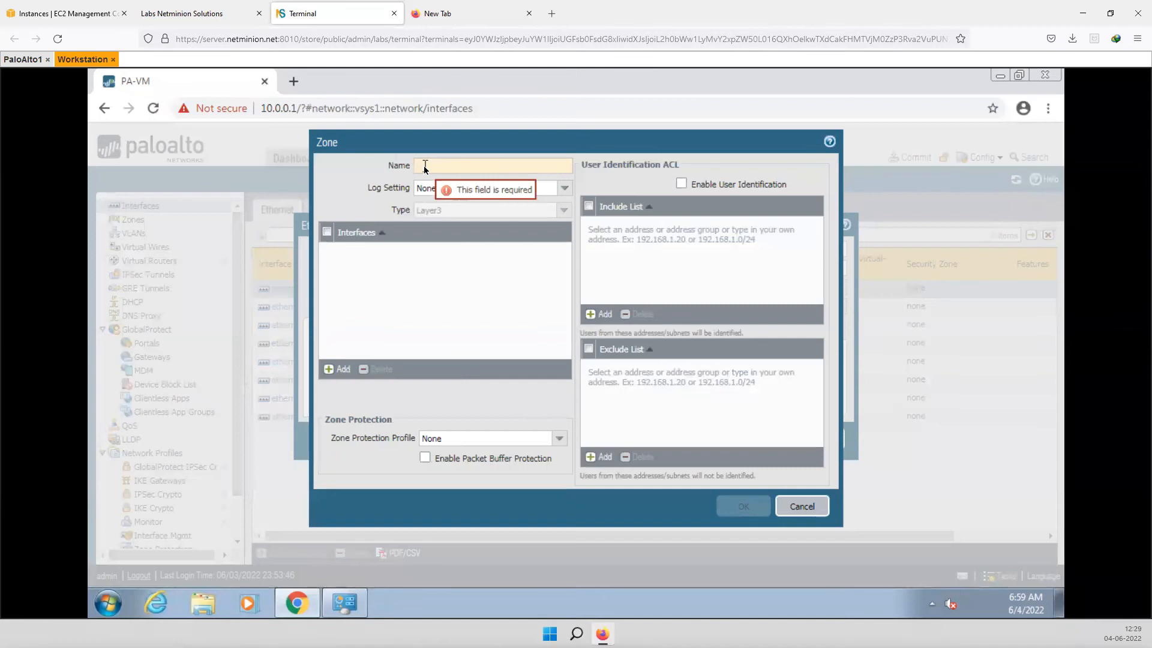
pyautogui.write('Trust')
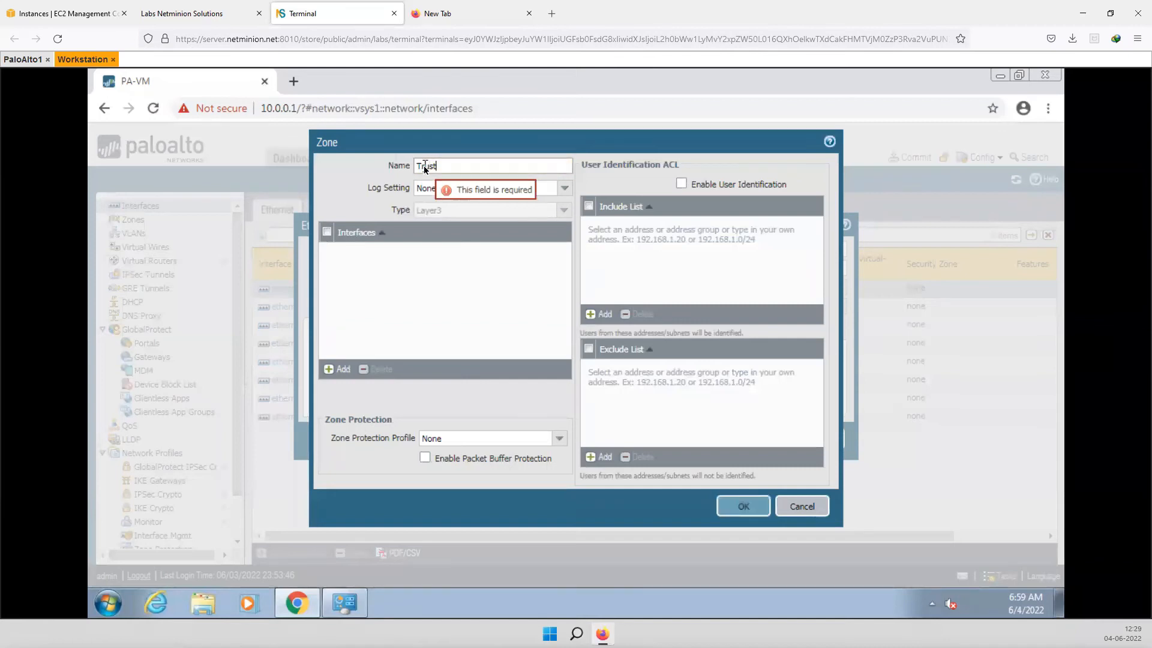
pyautogui.click(744, 507)
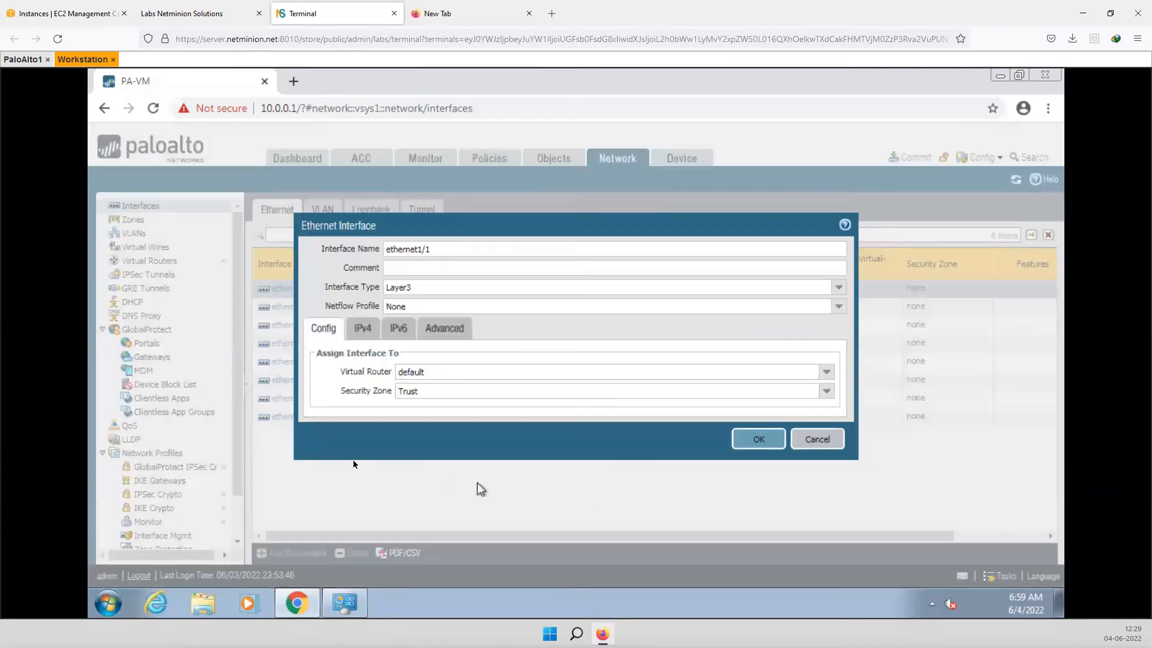
# - Give ethernet1/1 the static IPv4 address 192.168.2.1/24 and save the interface
pyautogui.click(362, 328)
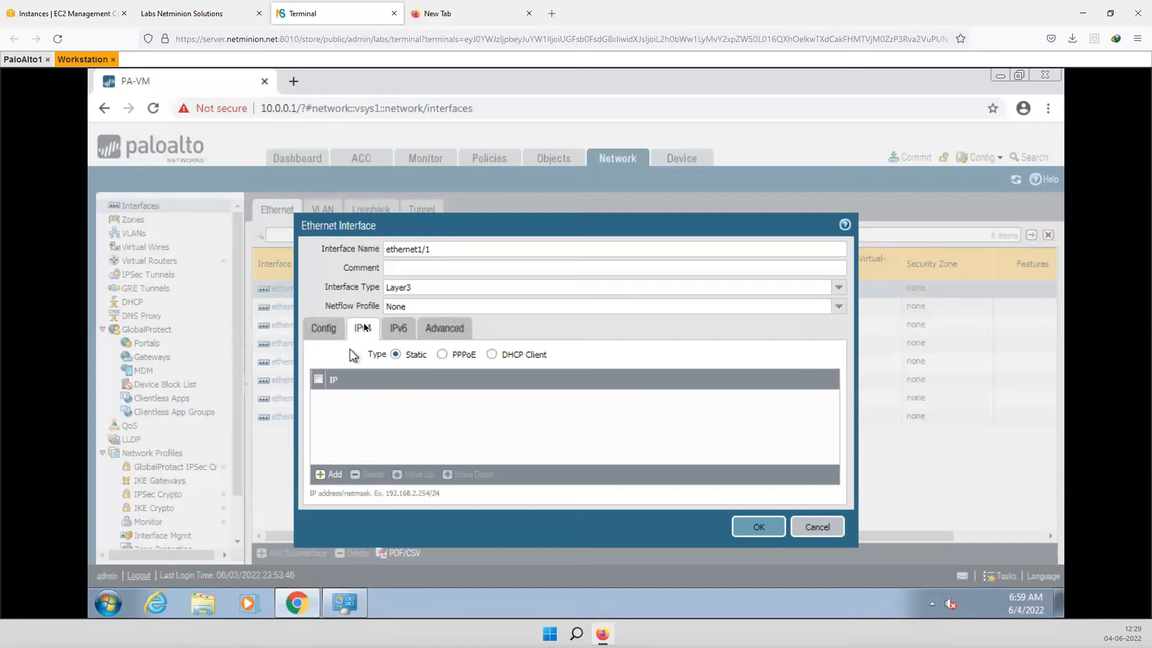
pyautogui.click(321, 475)
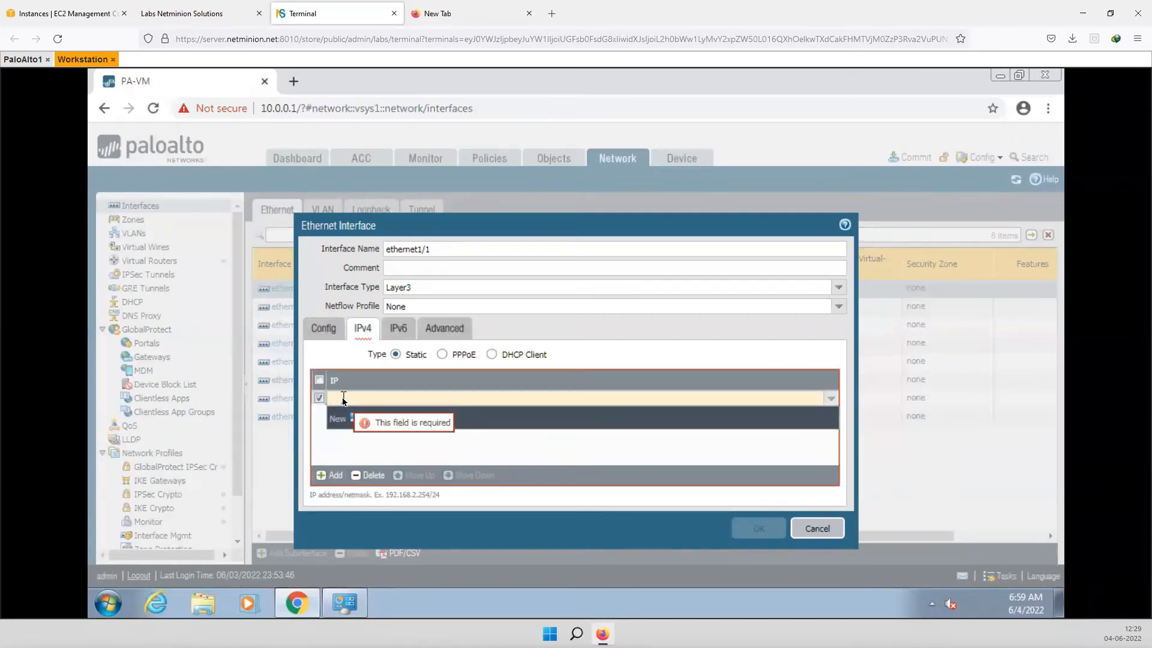
pyautogui.write('192.168.')
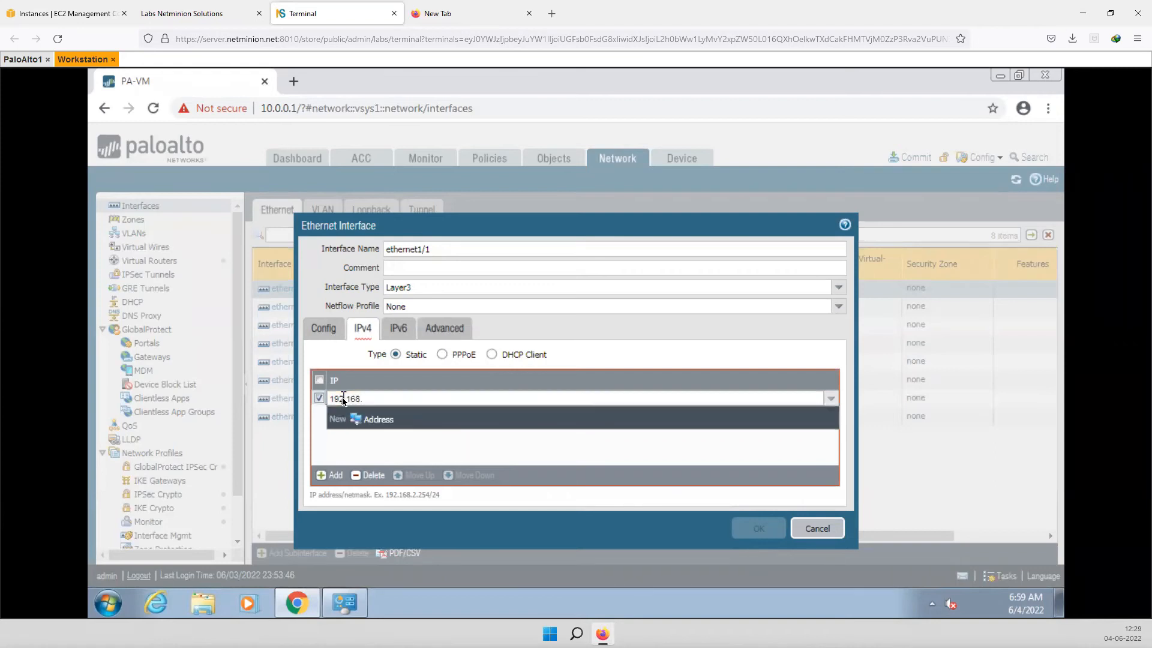
pyautogui.write('2.1/24')
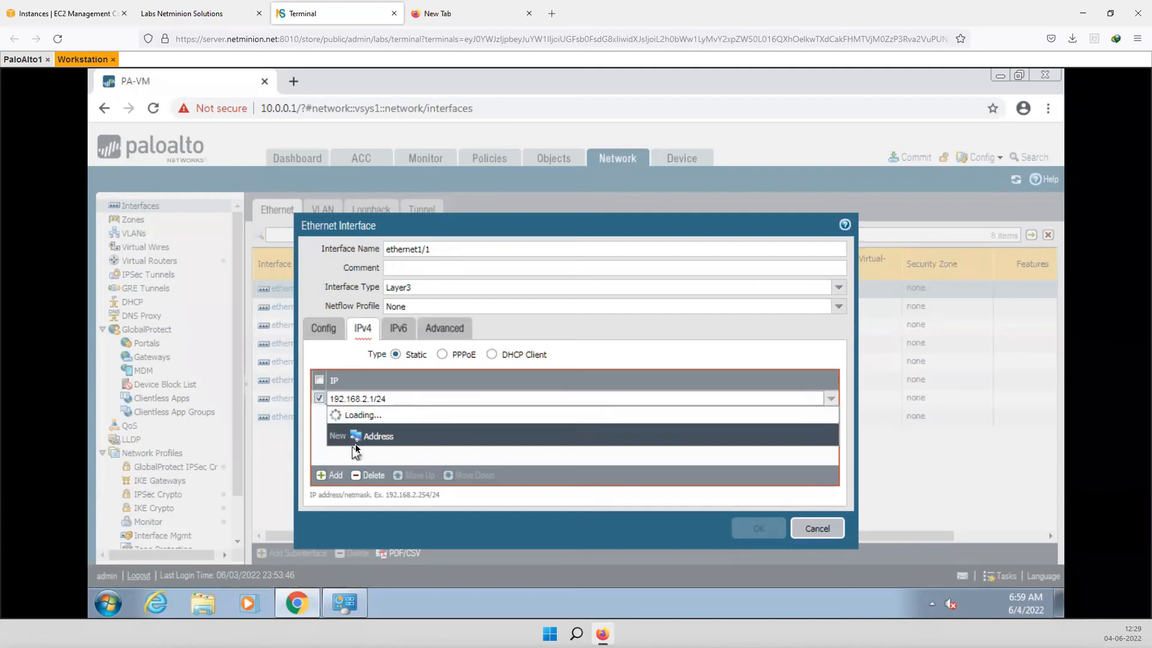
pyautogui.click(363, 450)
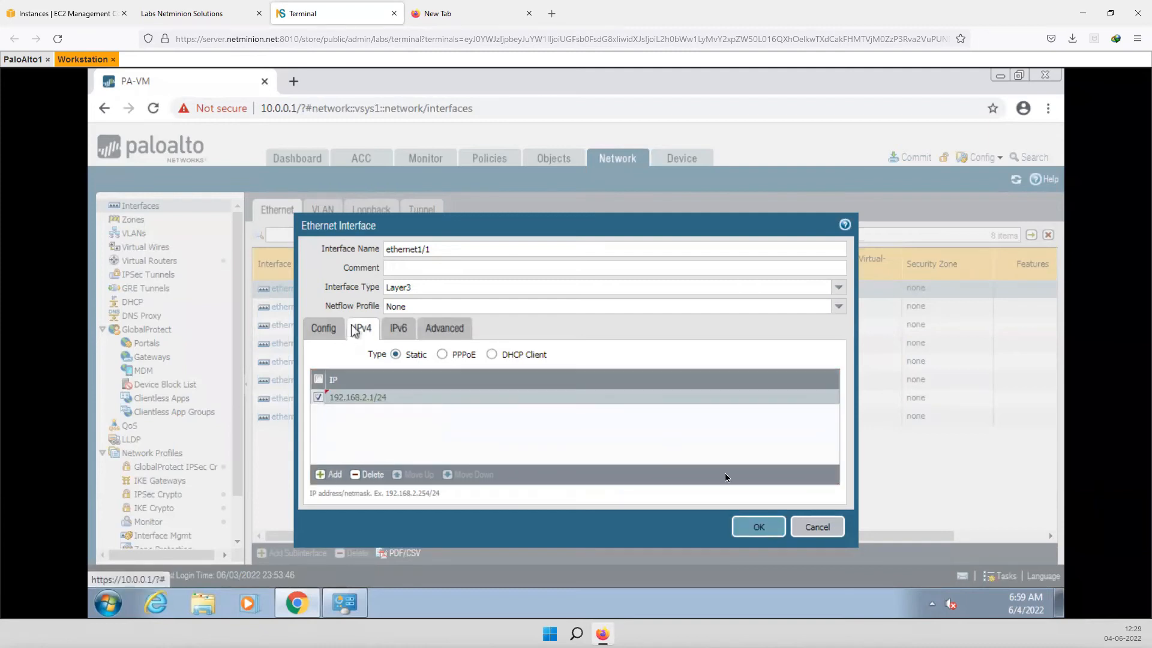
pyautogui.click(748, 527)
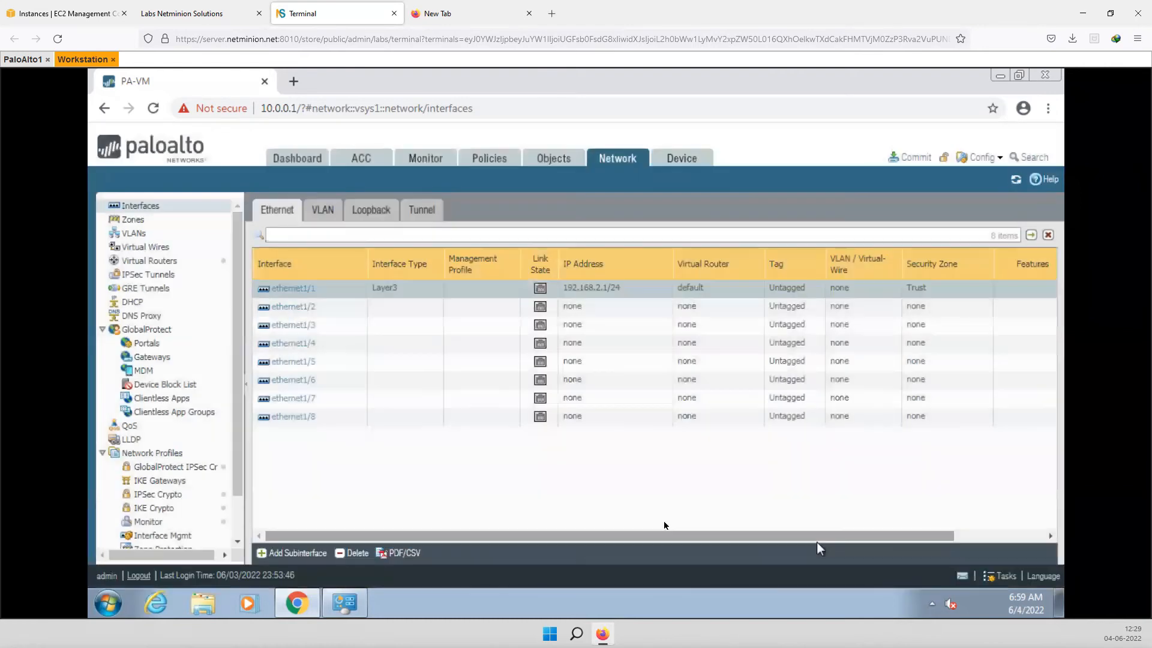
# - Make ethernet1/4 a Layer3 interface on the default virtual router
pyautogui.click(294, 343)
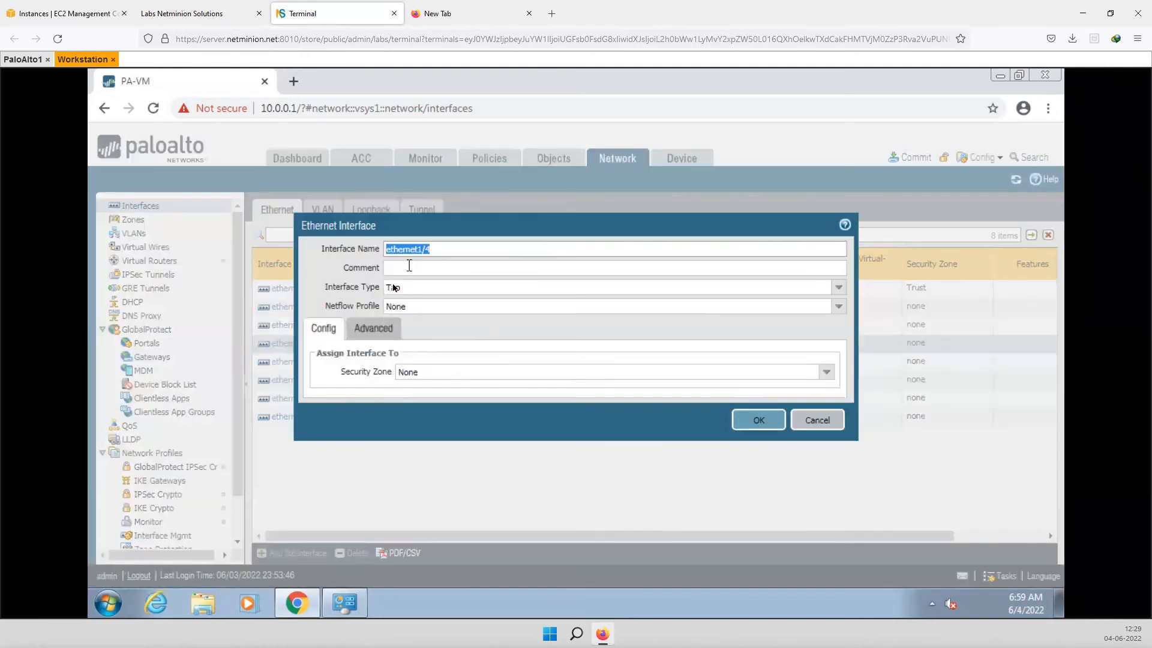
pyautogui.click(838, 289)
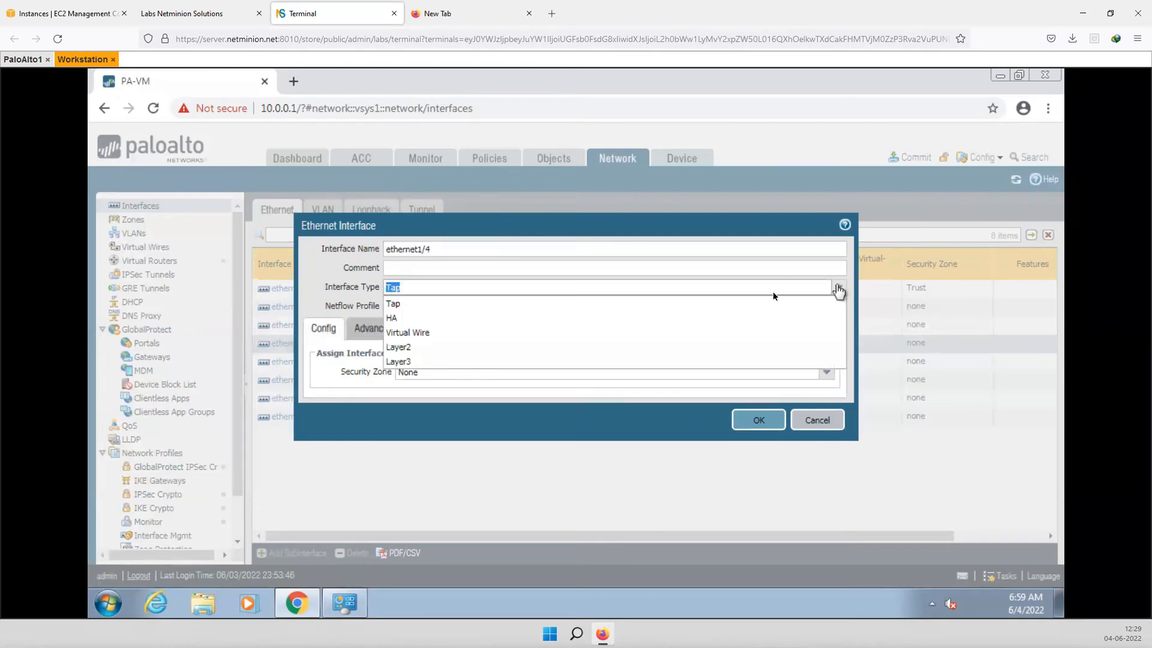
pyautogui.click(411, 363)
pyautogui.click(827, 372)
pyautogui.click(428, 408)
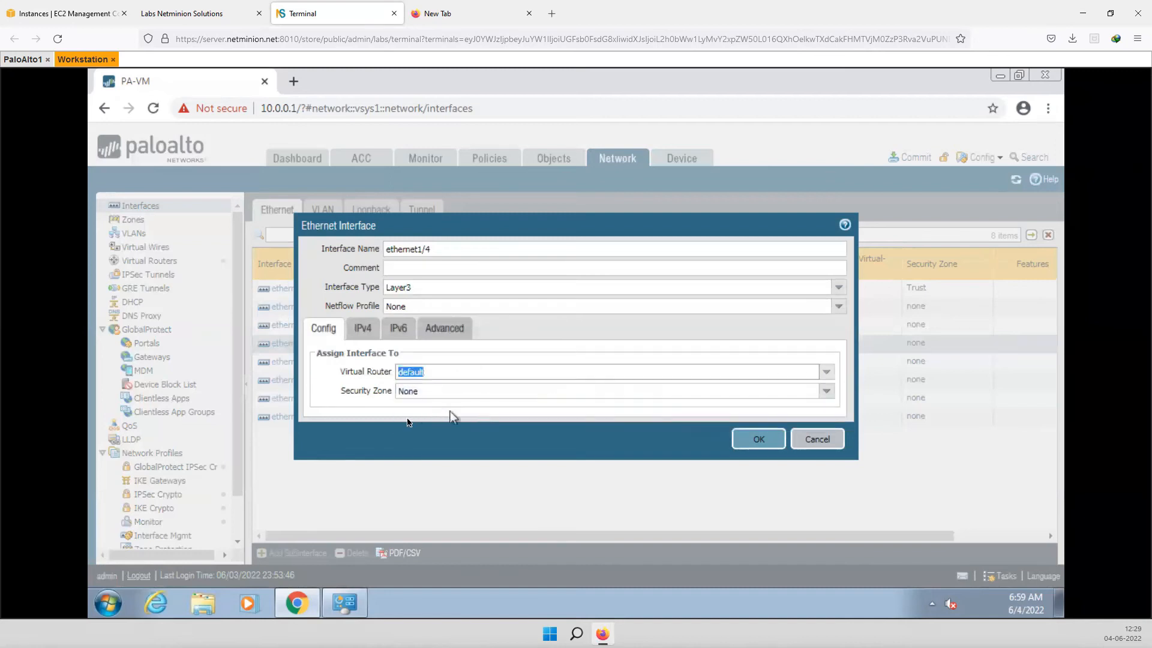
# - Create a new security zone named Untrust for ethernet1/4
pyautogui.click(826, 393)
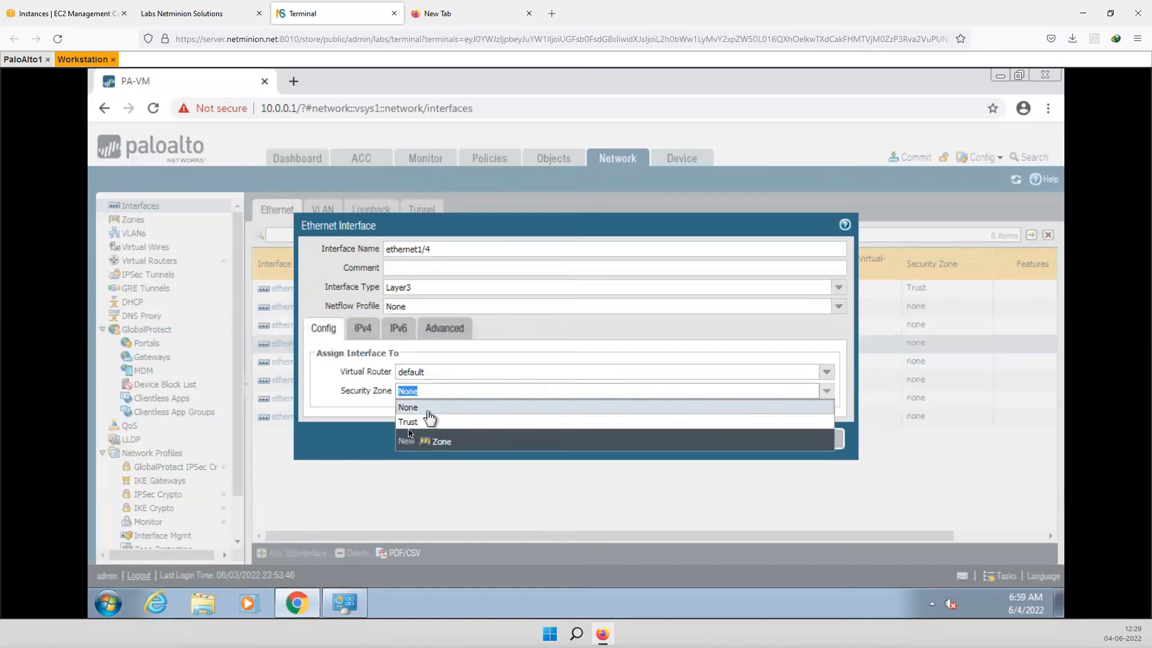
pyautogui.click(441, 444)
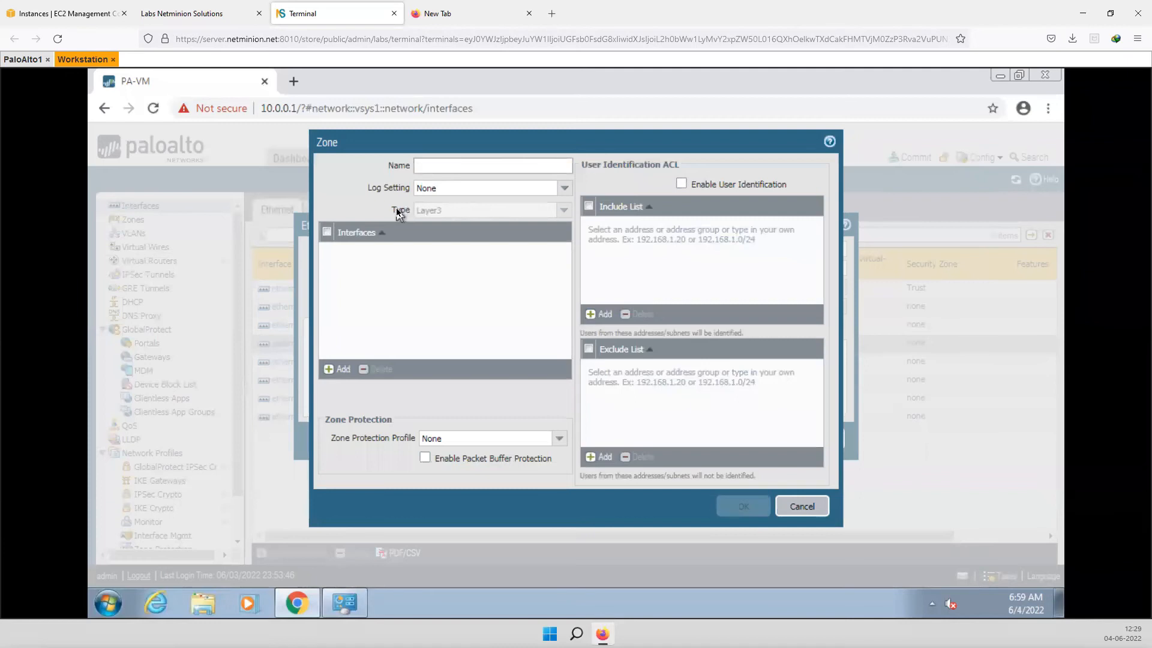
pyautogui.write('Un')
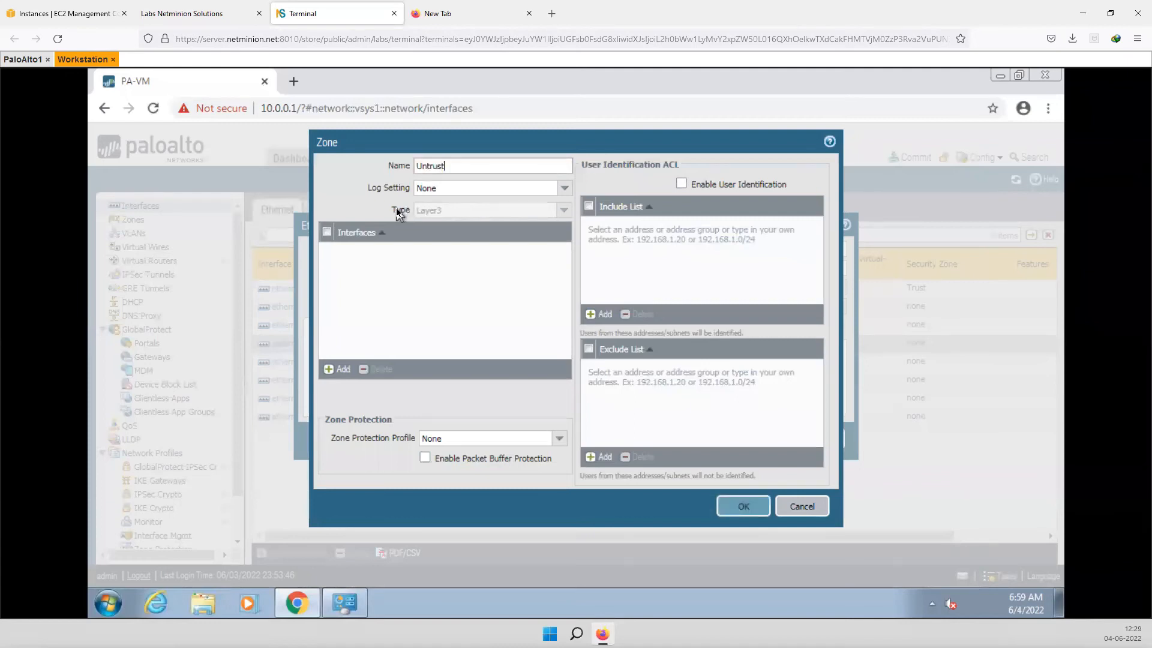
pyautogui.write('trust')
pyautogui.click(743, 507)
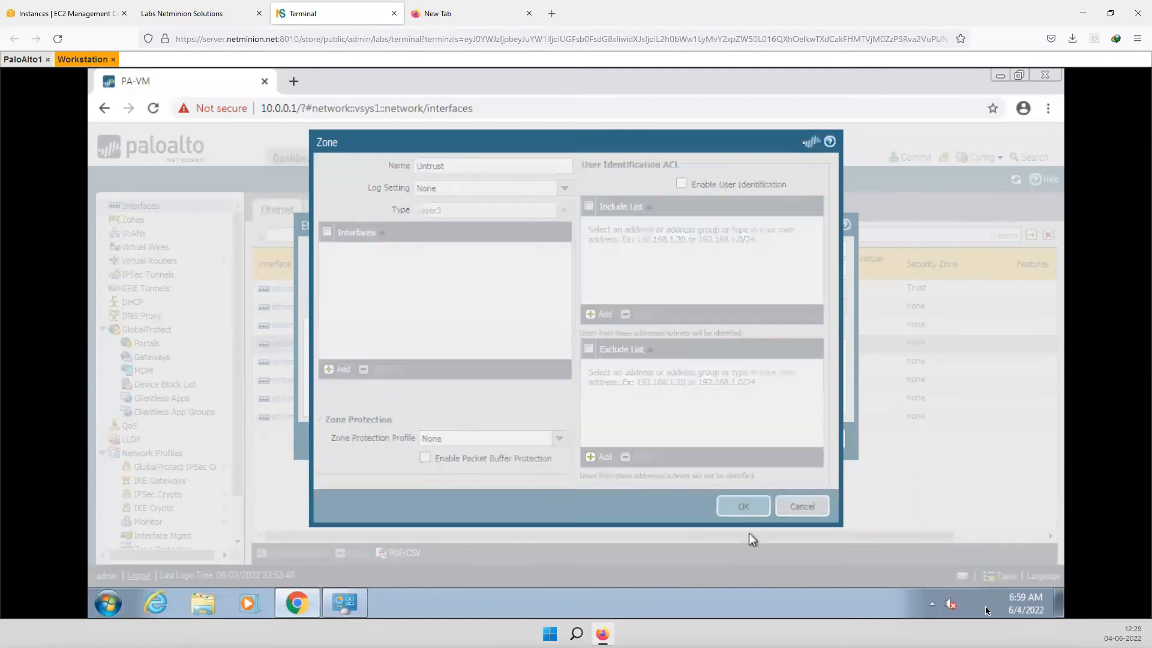
# - Set ethernet1/4's IPv4 addressing to DHCP Client and save the interface
pyautogui.click(363, 328)
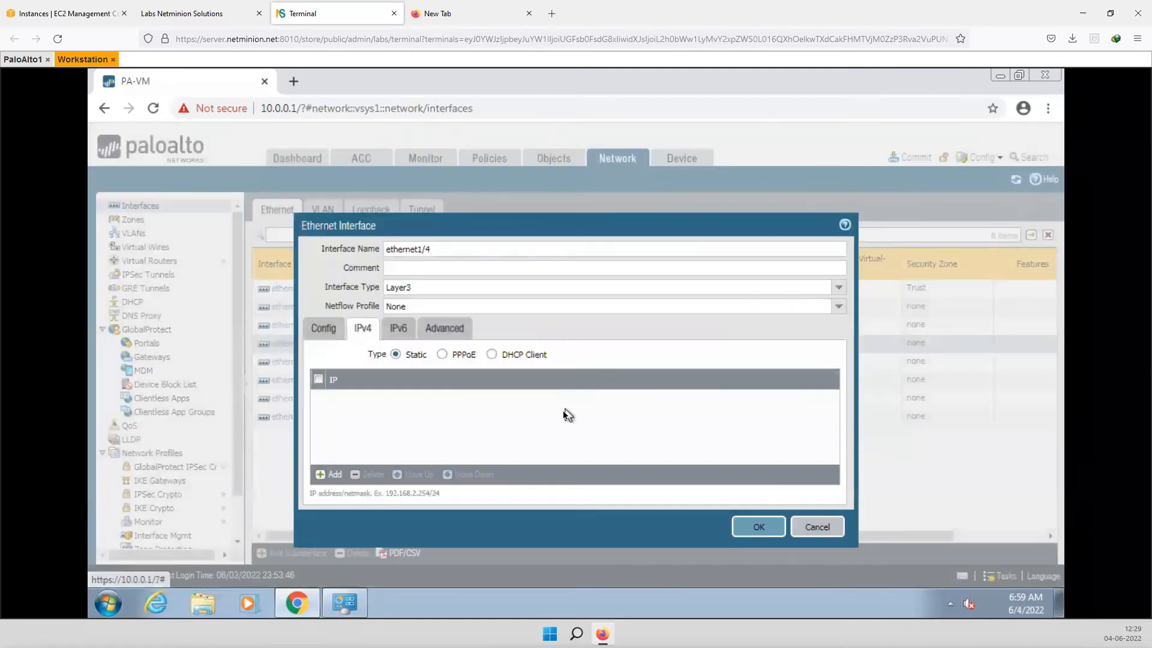
pyautogui.click(492, 355)
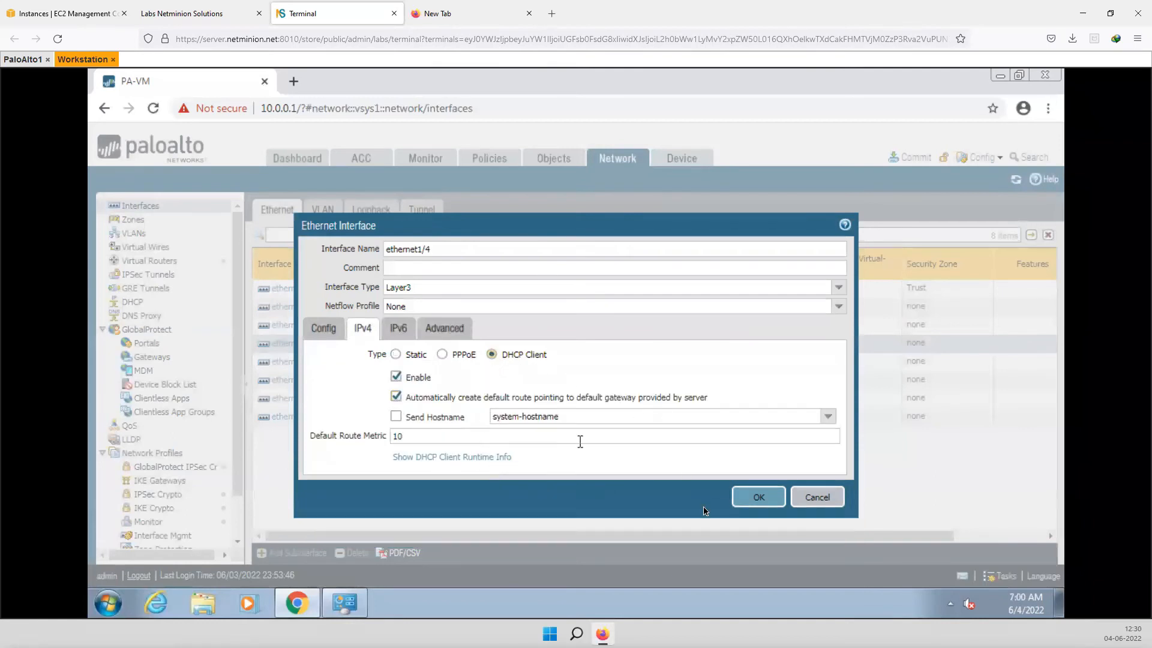
pyautogui.click(759, 498)
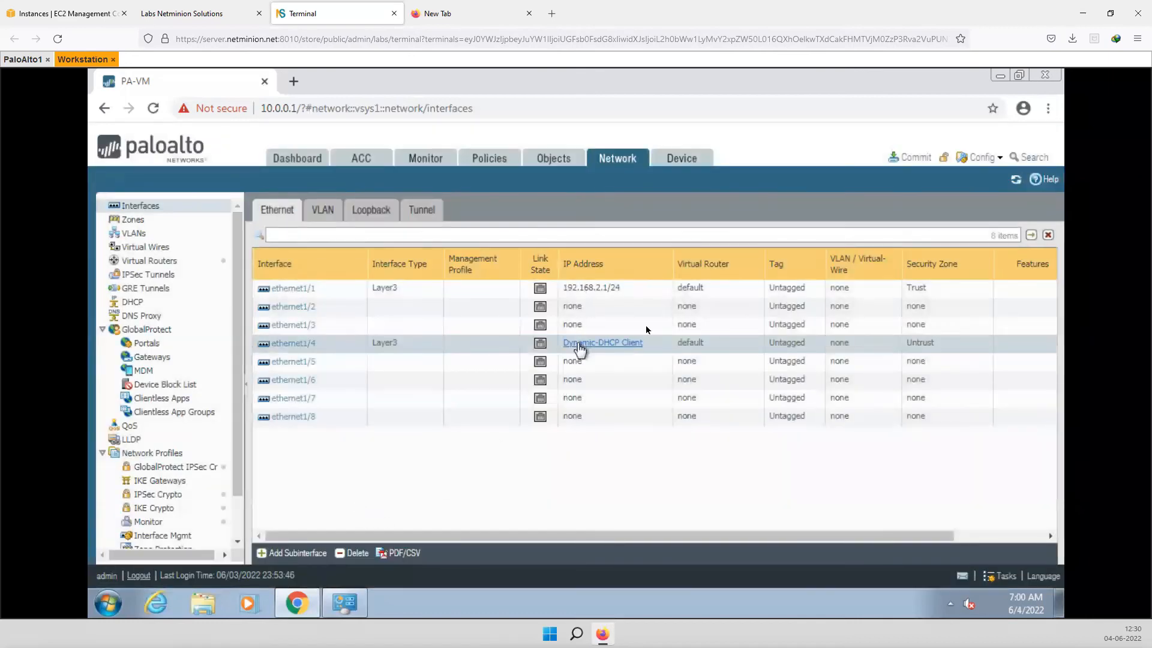
# - Commit all pending interface changes and confirm completion in the Task Manager
pyautogui.click(915, 158)
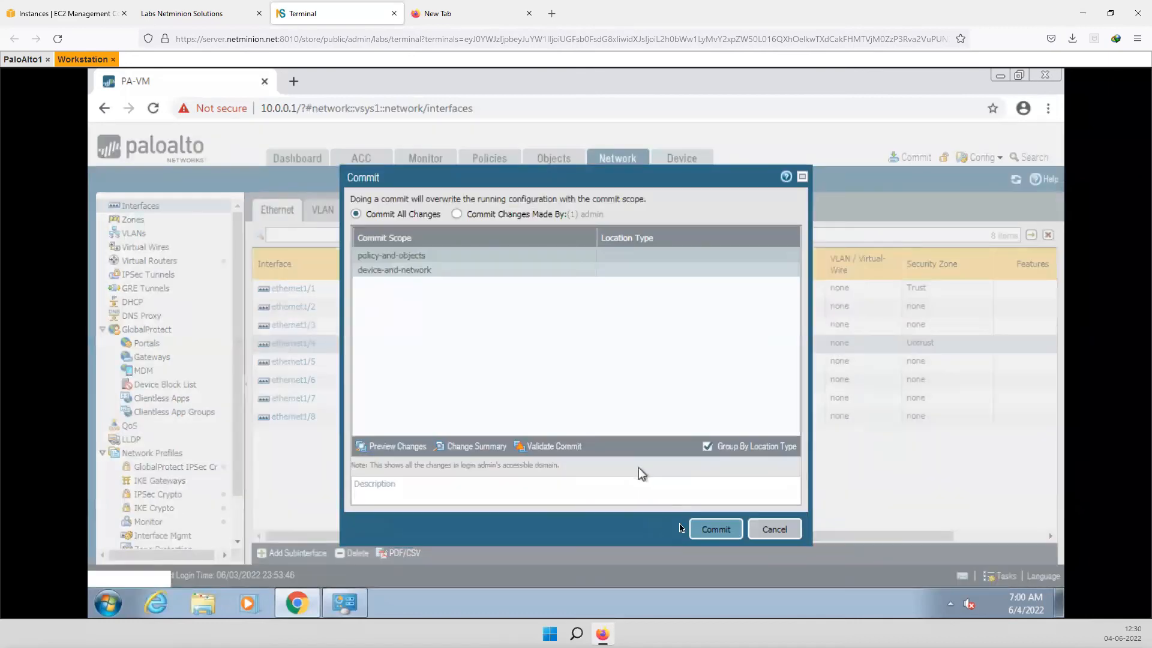
pyautogui.click(715, 530)
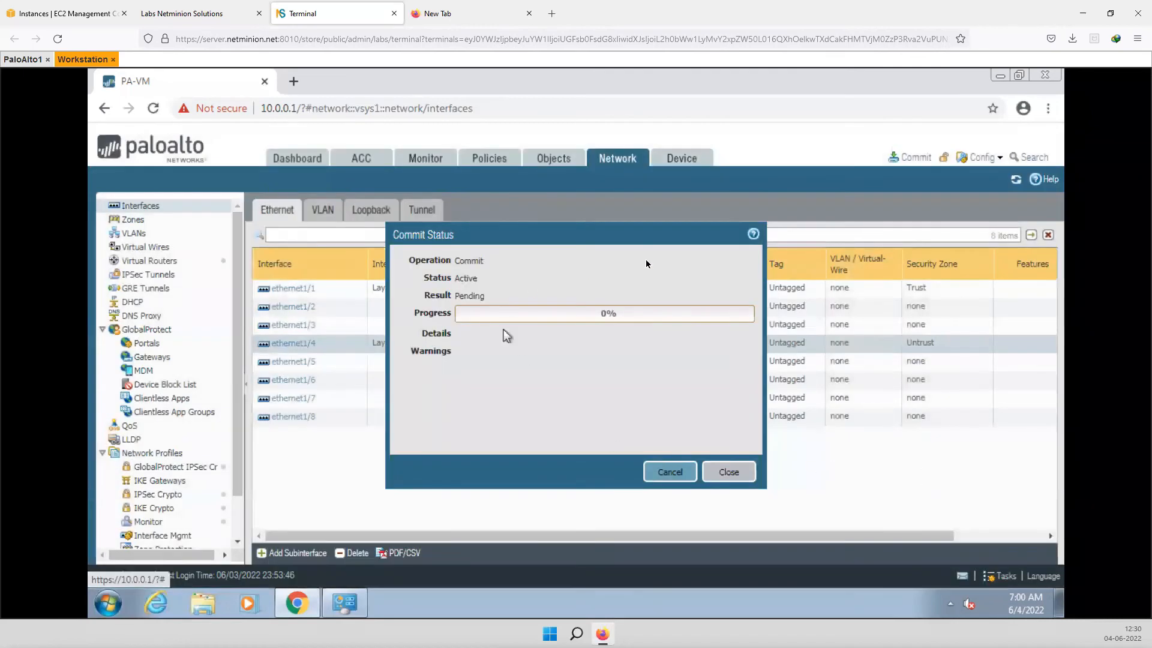
pyautogui.click(729, 472)
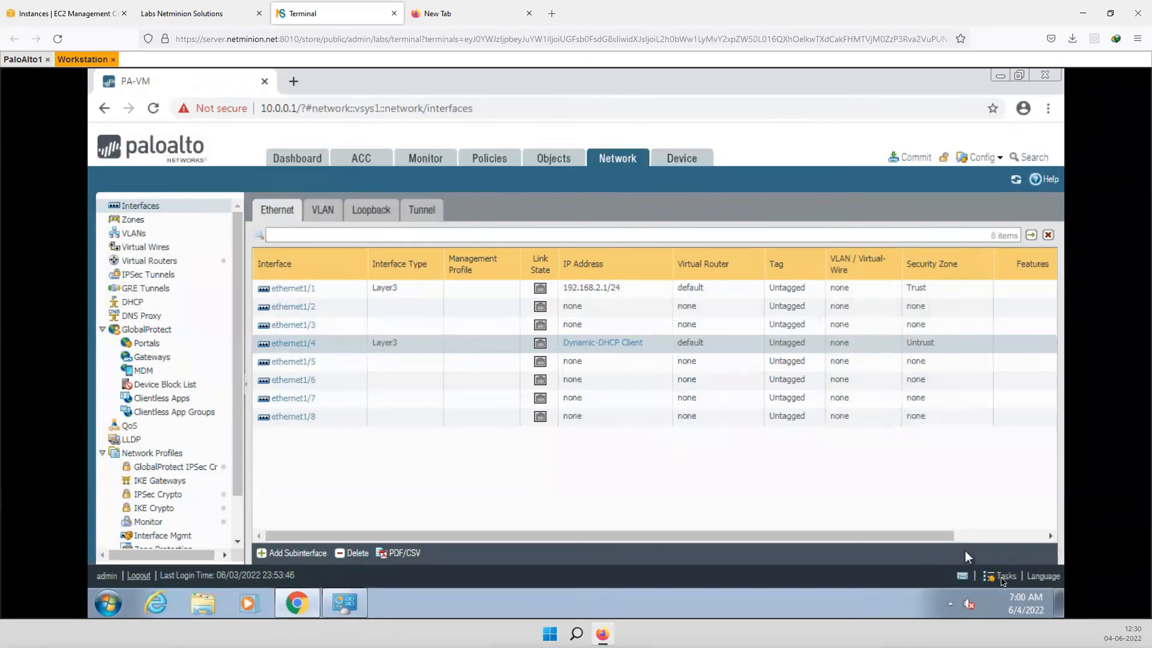
pyautogui.click(1001, 577)
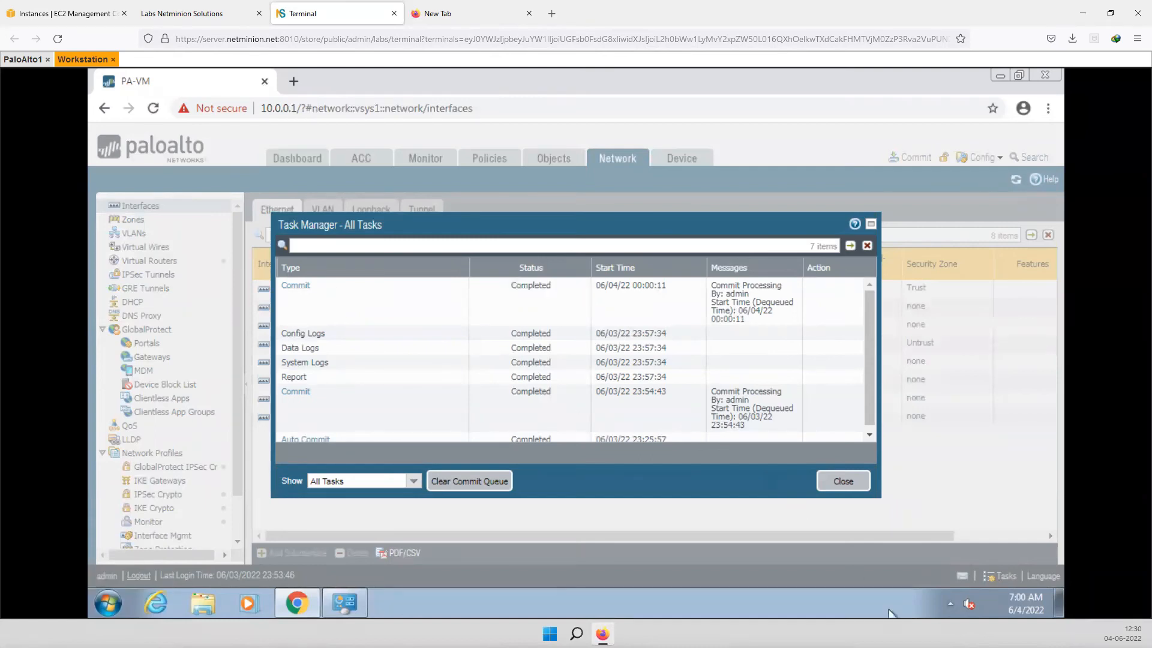
pyautogui.click(843, 481)
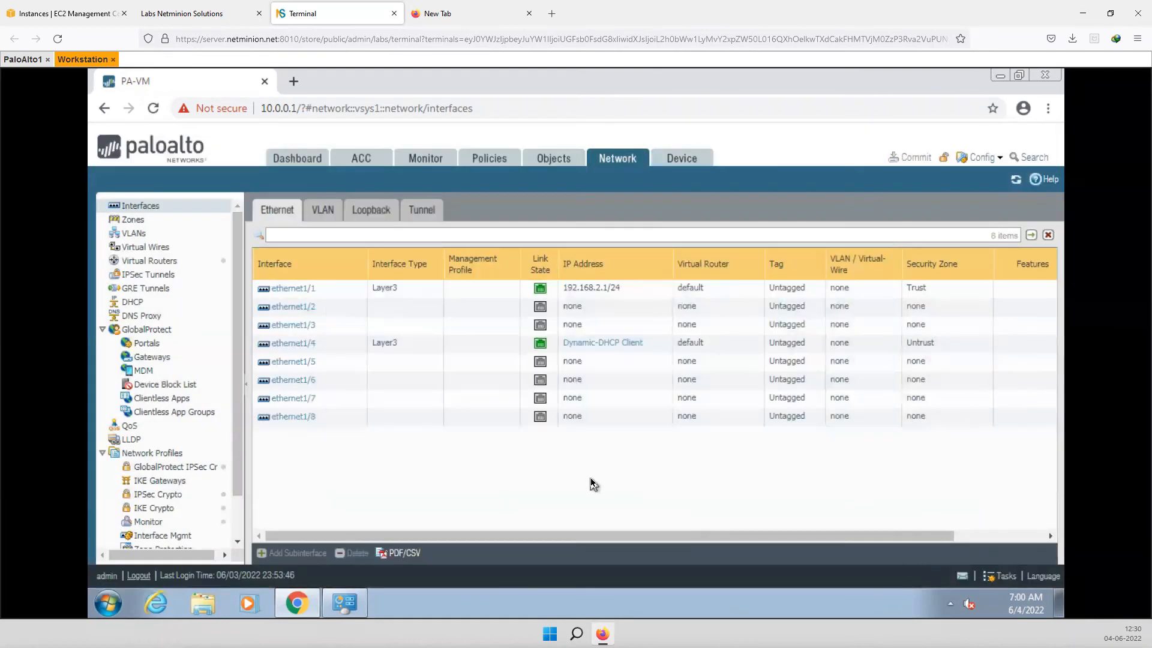
# - Verify ethernet1/4's DHCP lease shows 192.168.1.22, then go to the Security policy rules
pyautogui.click(601, 347)
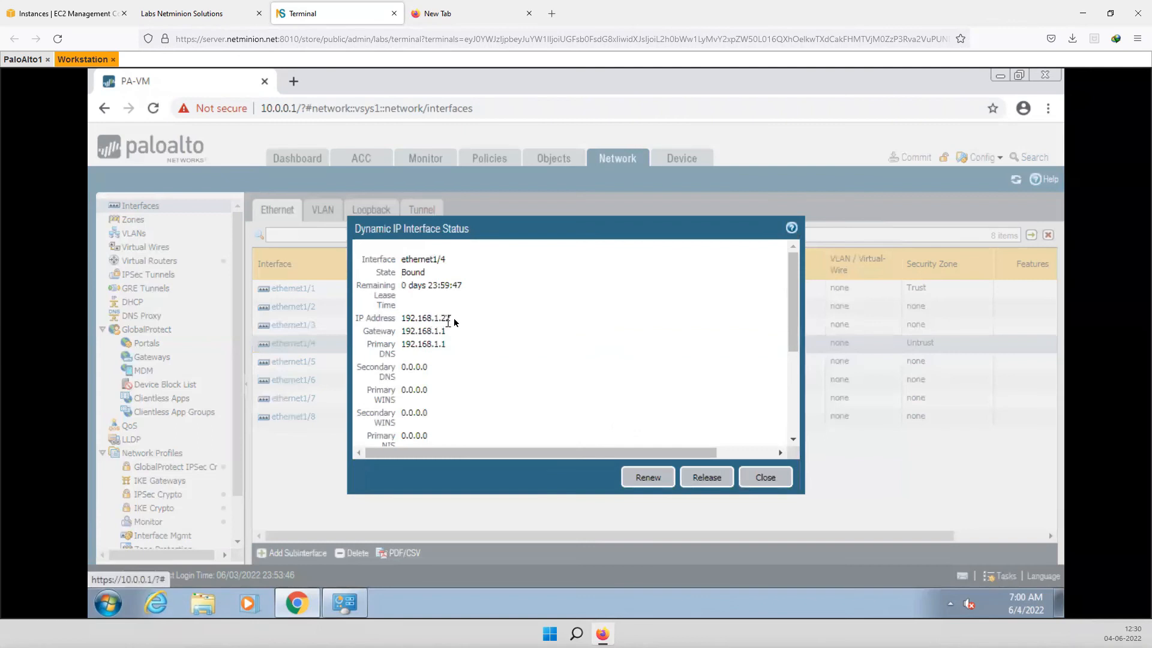
pyautogui.moveTo(454, 323); pyautogui.dragTo(414, 320)
pyautogui.click(435, 325)
pyautogui.click(470, 325)
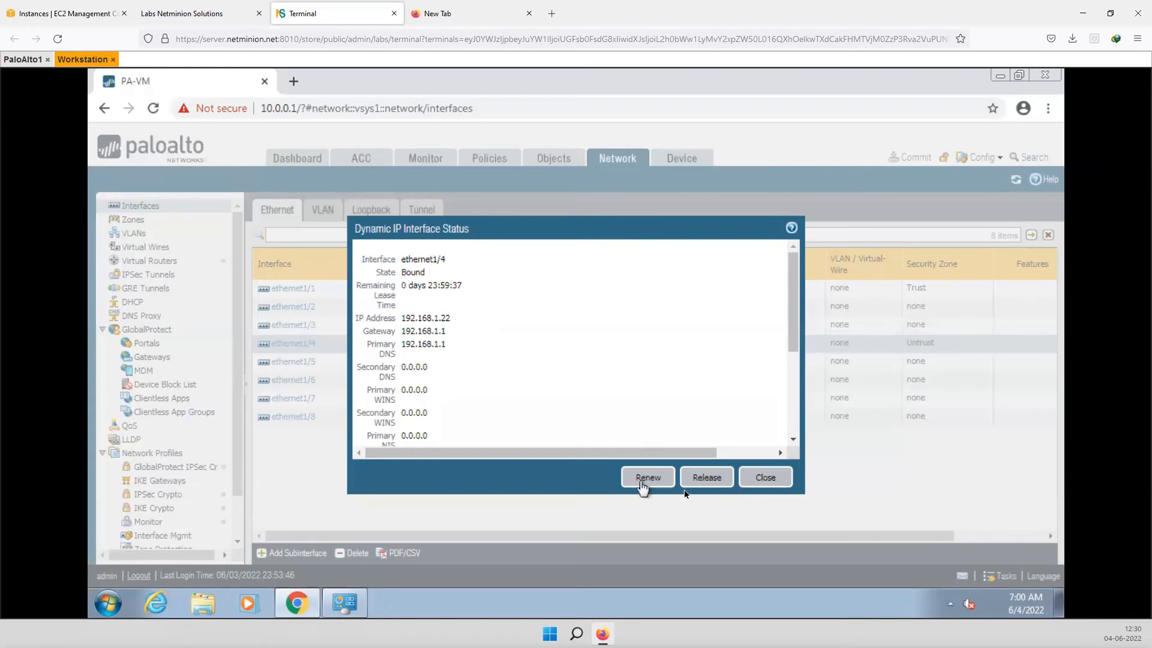
pyautogui.click(757, 483)
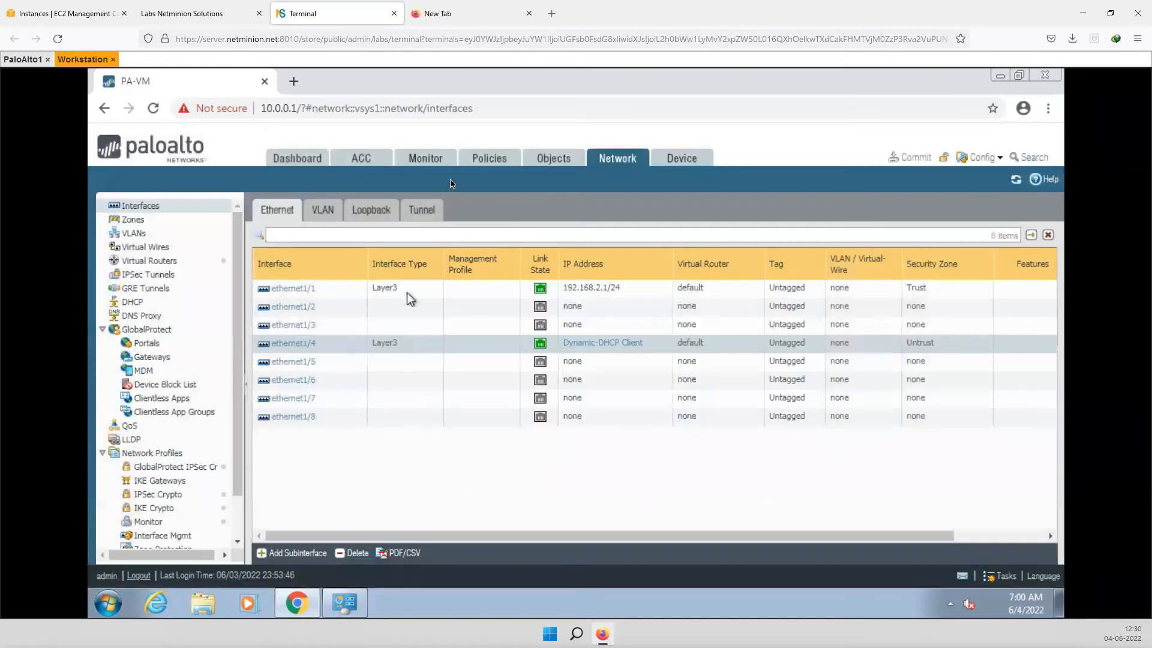
pyautogui.click(503, 170)
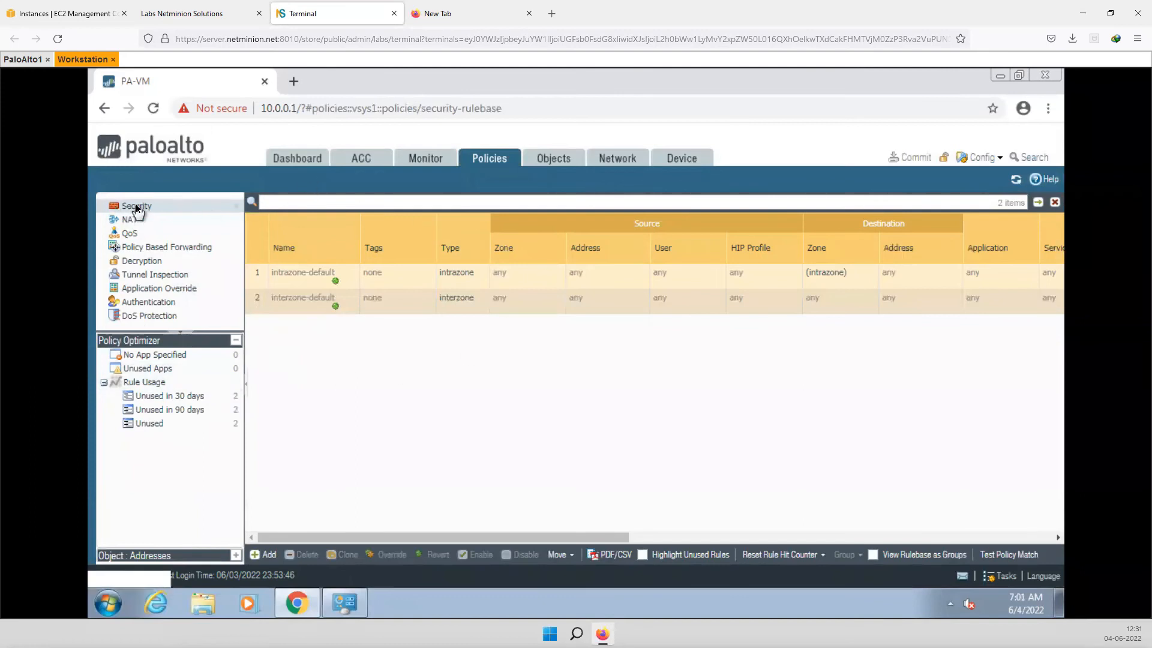
# - Add a new security policy rule named Allow_internet_Access
pyautogui.click(268, 556)
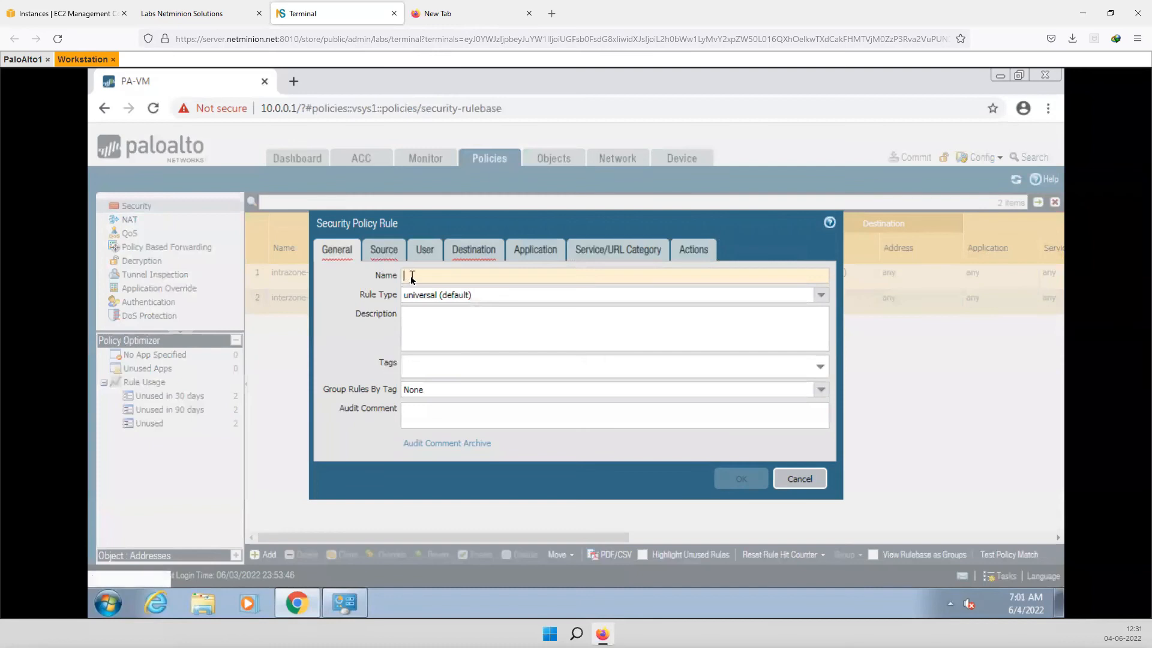
pyautogui.click(411, 276)
pyautogui.write('Allo')
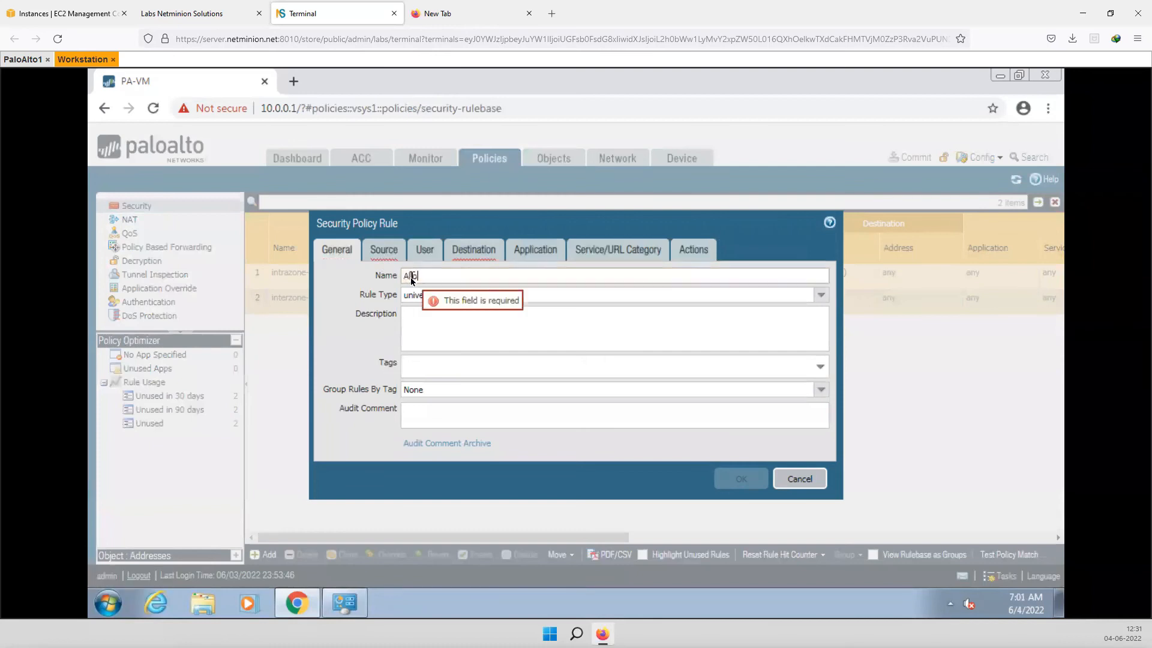
pyautogui.write('w_internet')
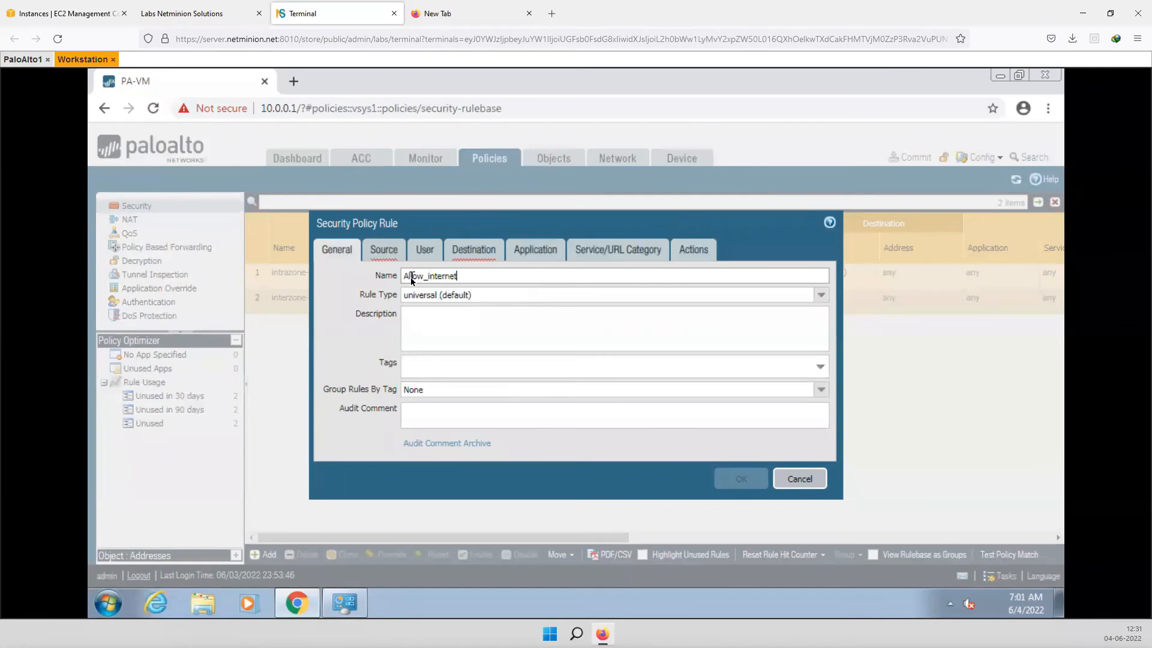
pyautogui.write('_Access')
# - Set the rule's source zone to Trust and source address to 192.168.2.0/24
pyautogui.click(392, 250)
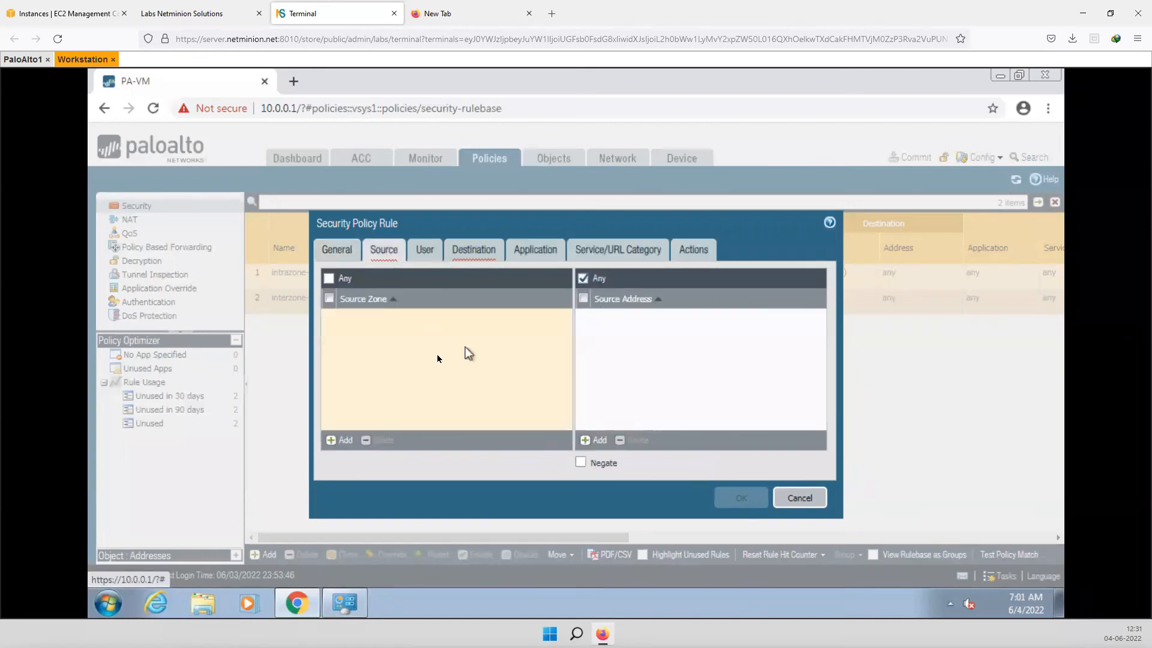
pyautogui.click(345, 440)
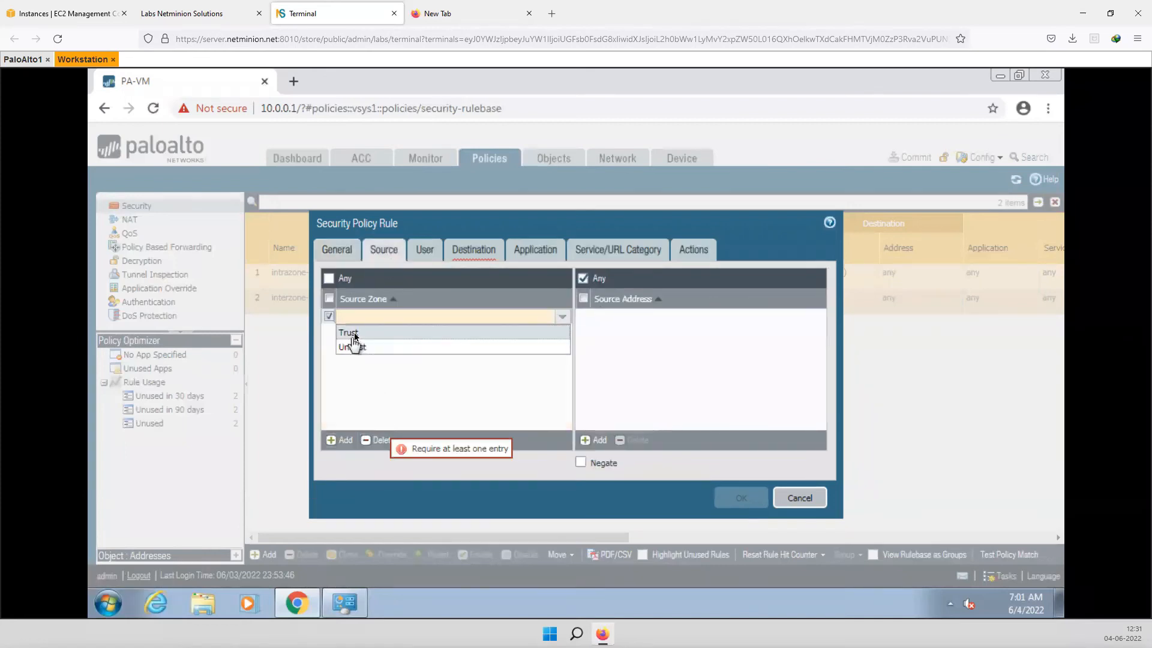
pyautogui.click(350, 333)
pyautogui.click(595, 441)
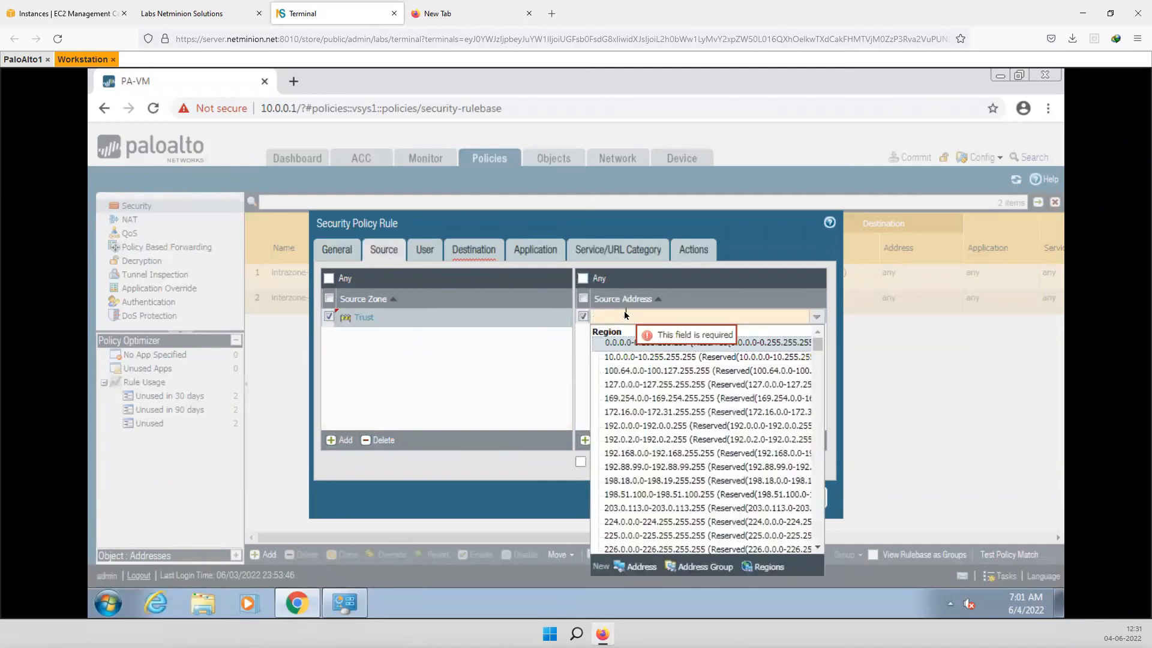
pyautogui.write('192.168.0.0/24')
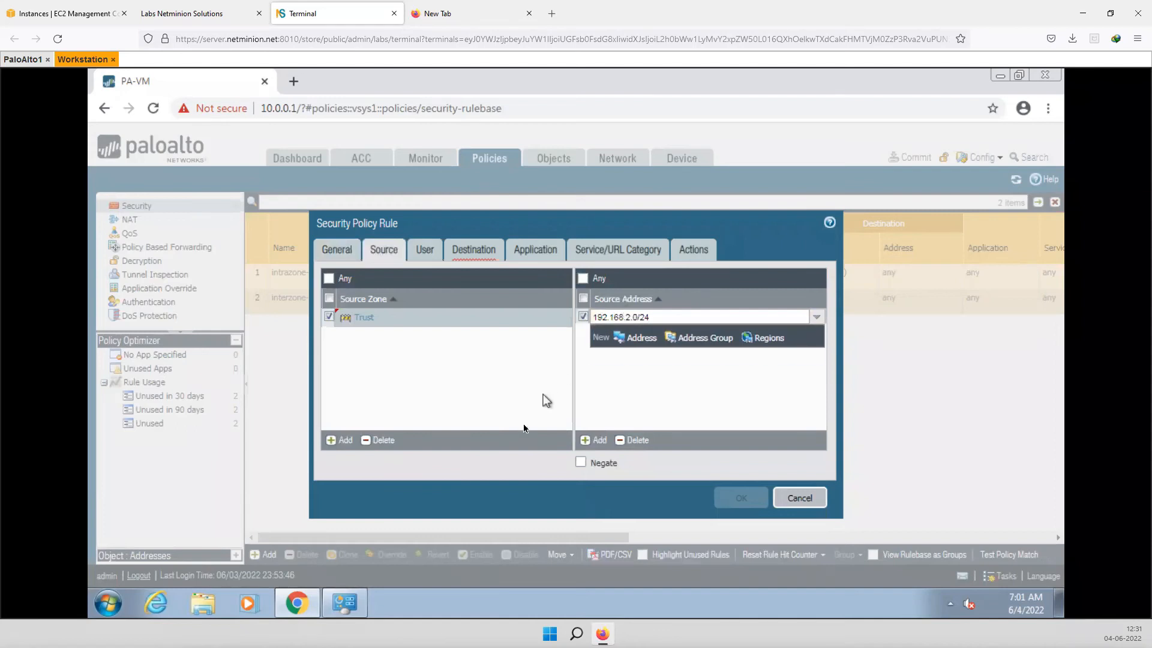
pyautogui.click(634, 390)
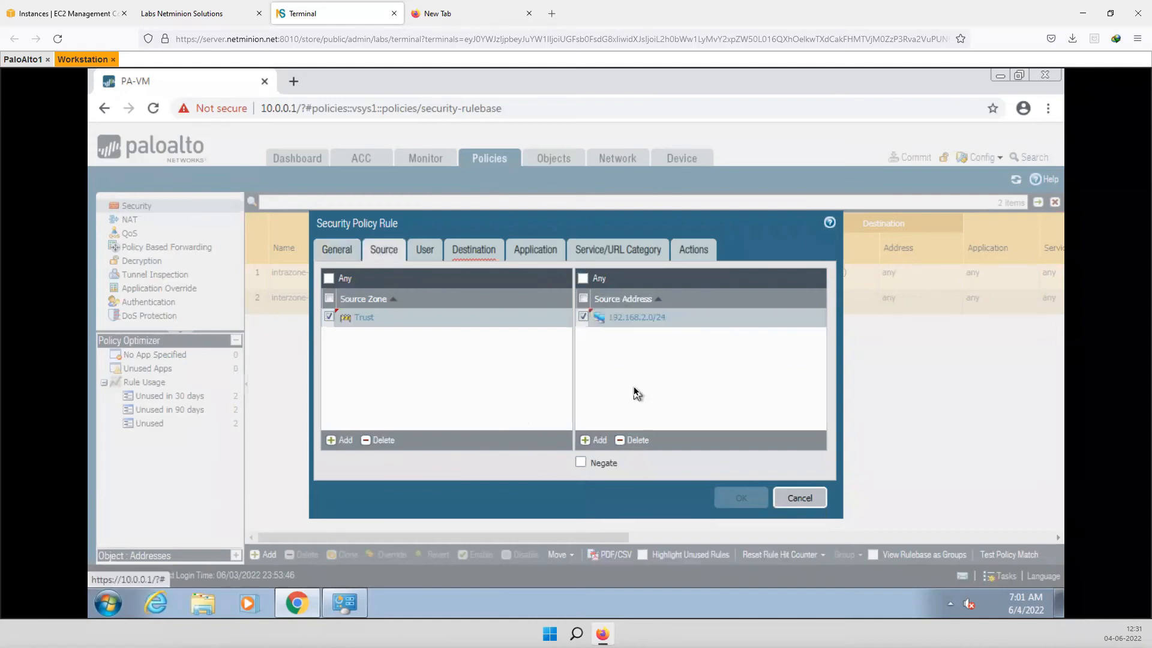
pyautogui.click(469, 251)
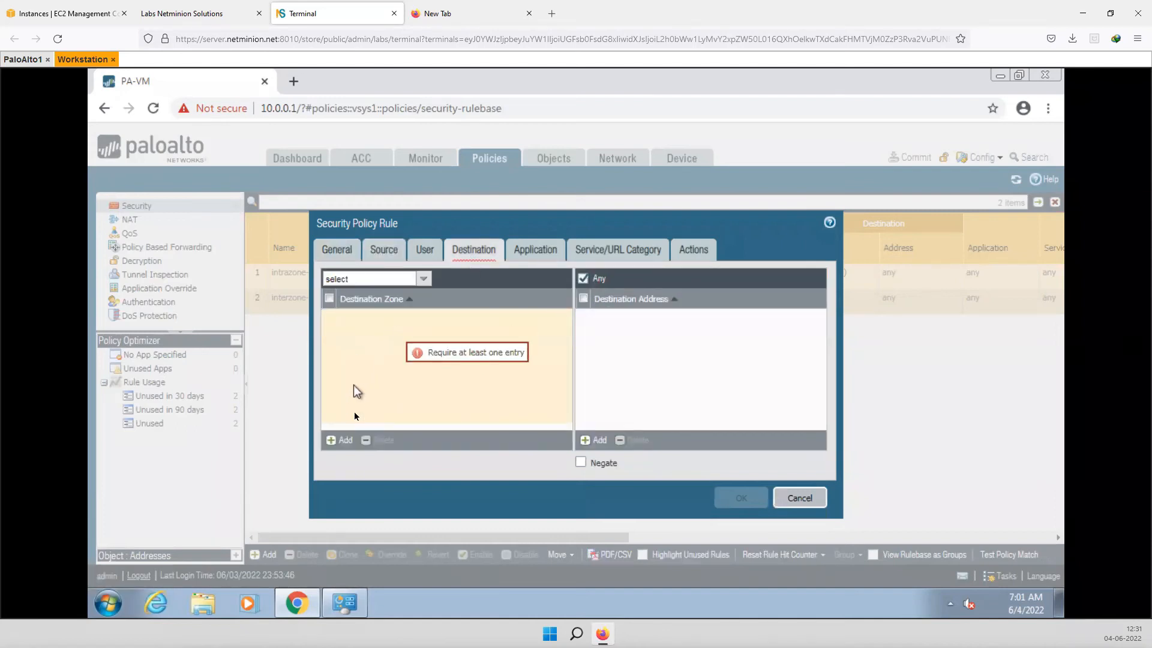
# - Set the rule's destination zone to Untrust
pyautogui.click(332, 441)
pyautogui.click(356, 347)
pyautogui.click(634, 356)
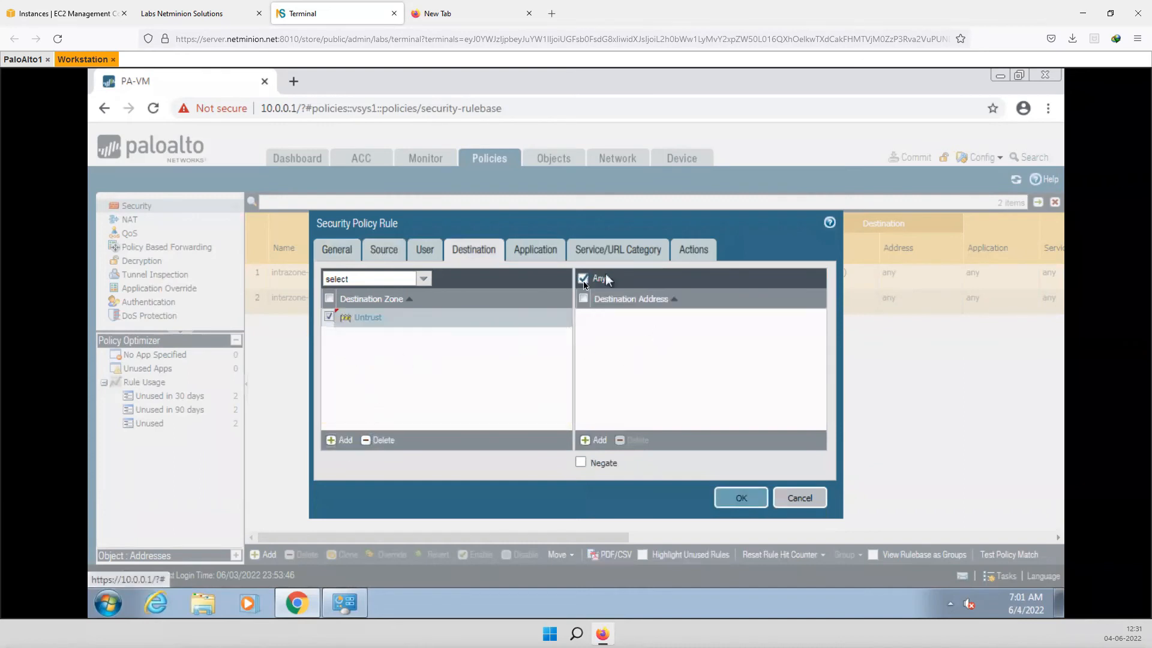
# - Add web-browsing, ssl and google-base as the rule's allowed applications
pyautogui.click(543, 250)
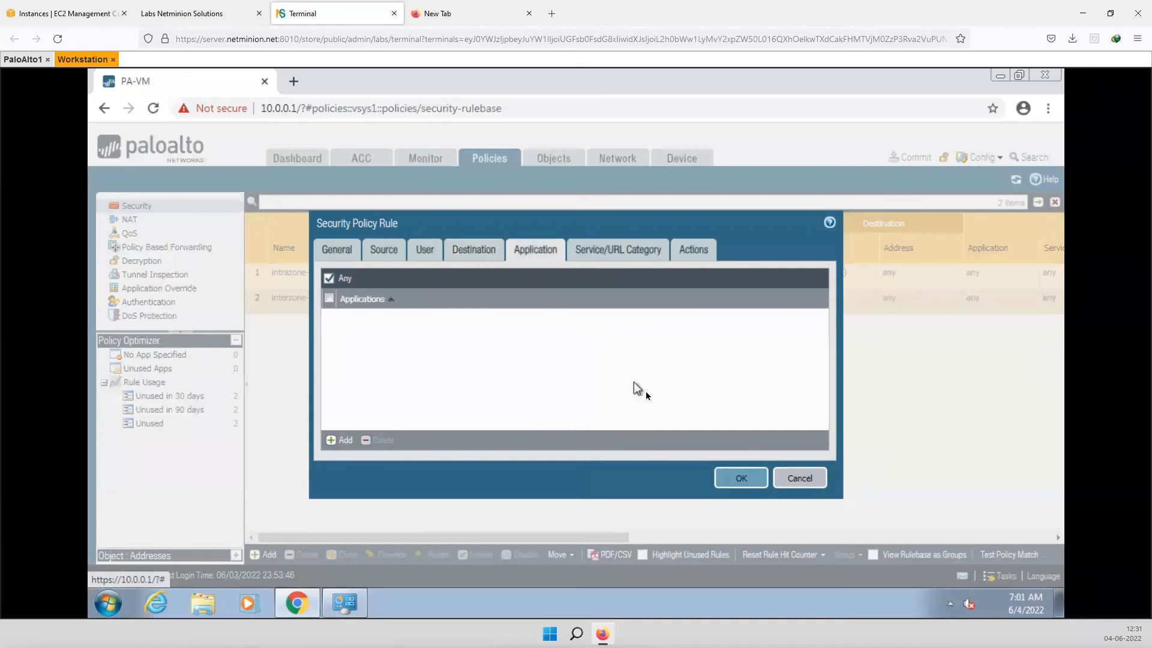
pyautogui.click(333, 440)
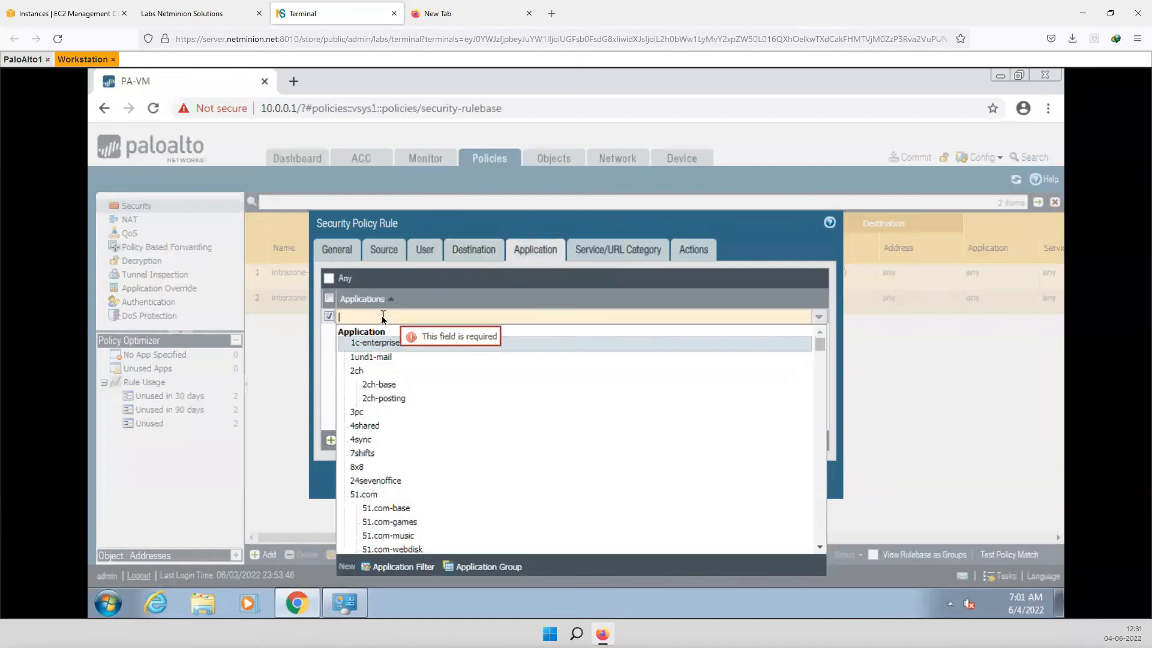
pyautogui.write('we')
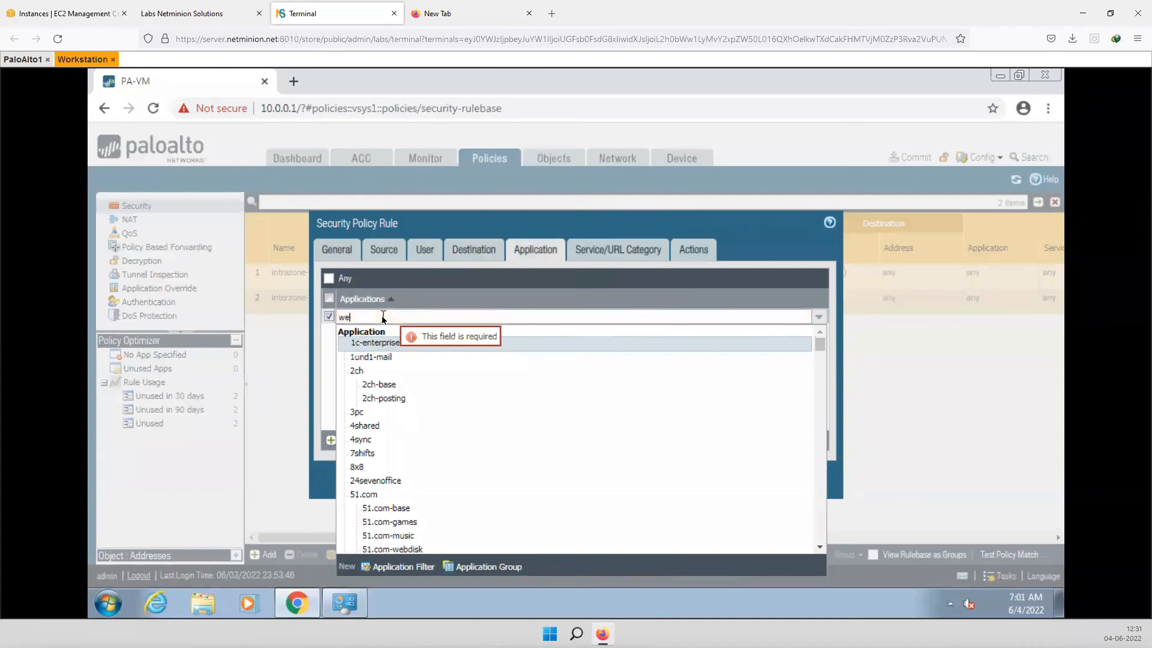
pyautogui.write('b')
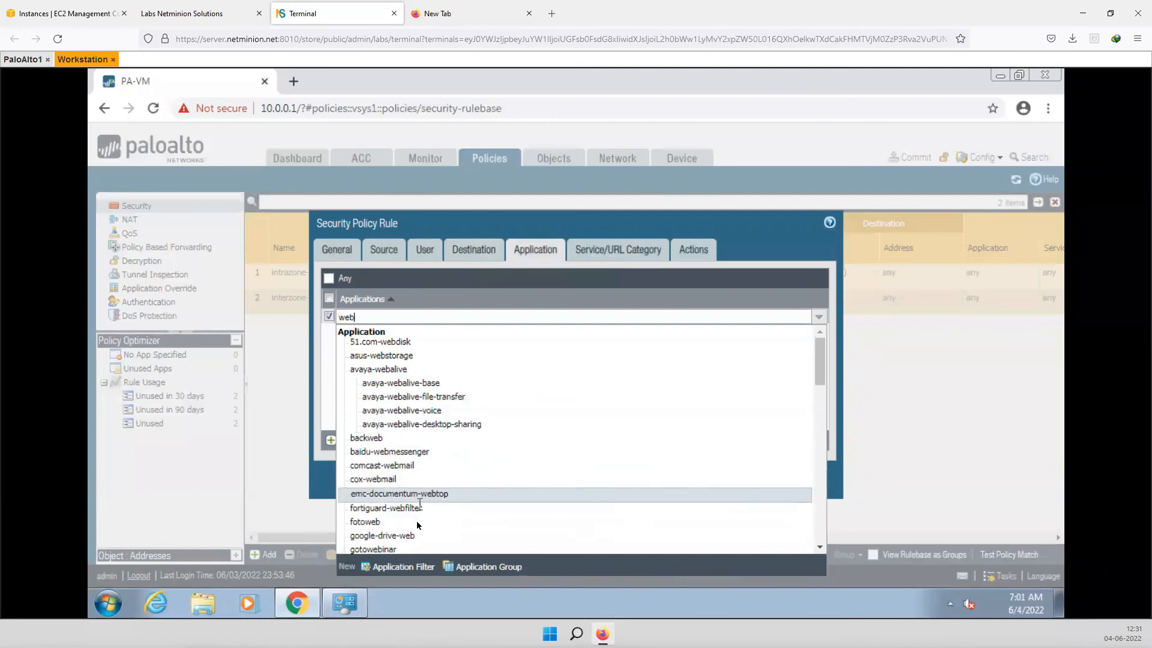
pyautogui.scroll(-4, 417, 525)
pyautogui.write('-b')
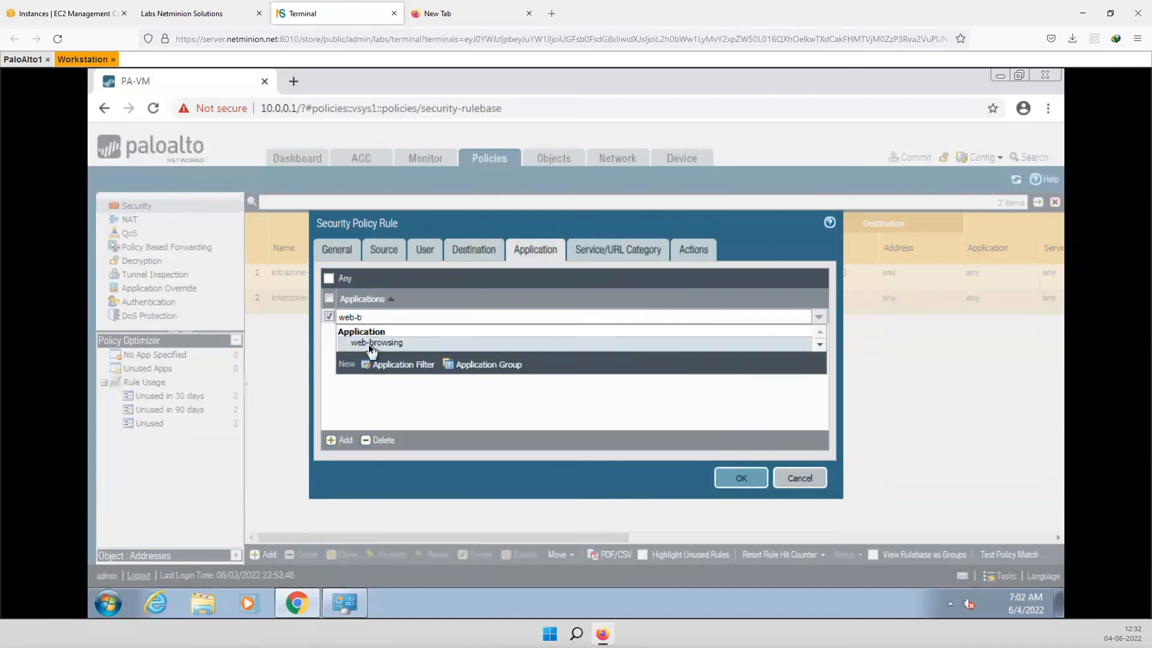
pyautogui.click(368, 343)
pyautogui.click(335, 440)
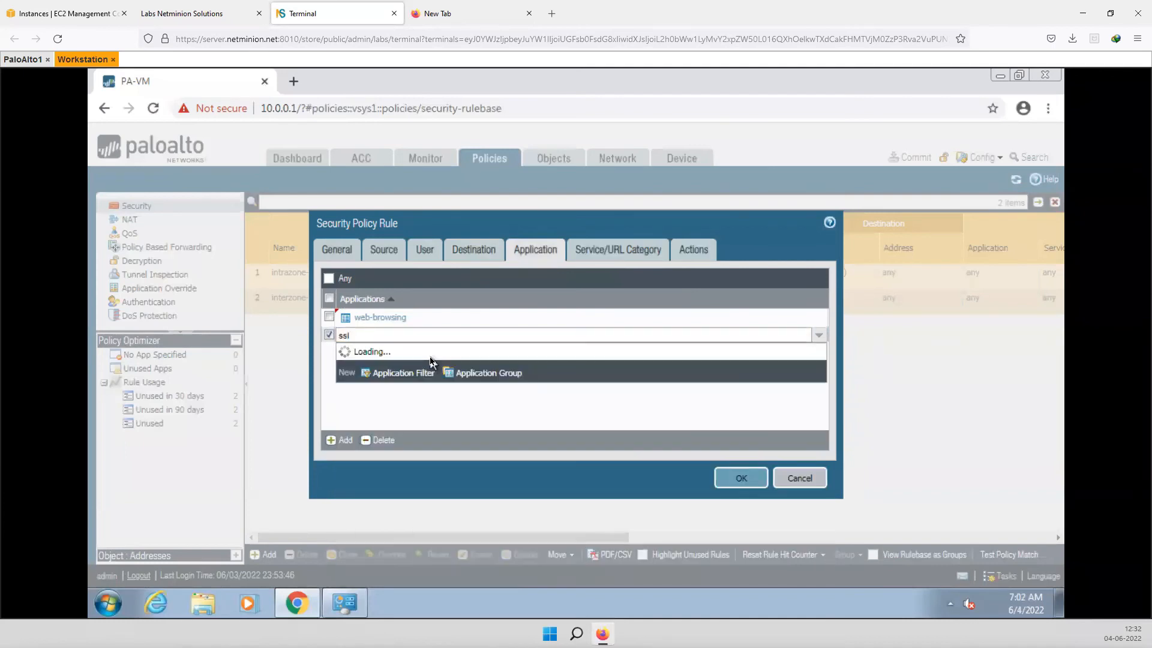
pyautogui.click(361, 391)
pyautogui.click(356, 441)
pyautogui.write('goo')
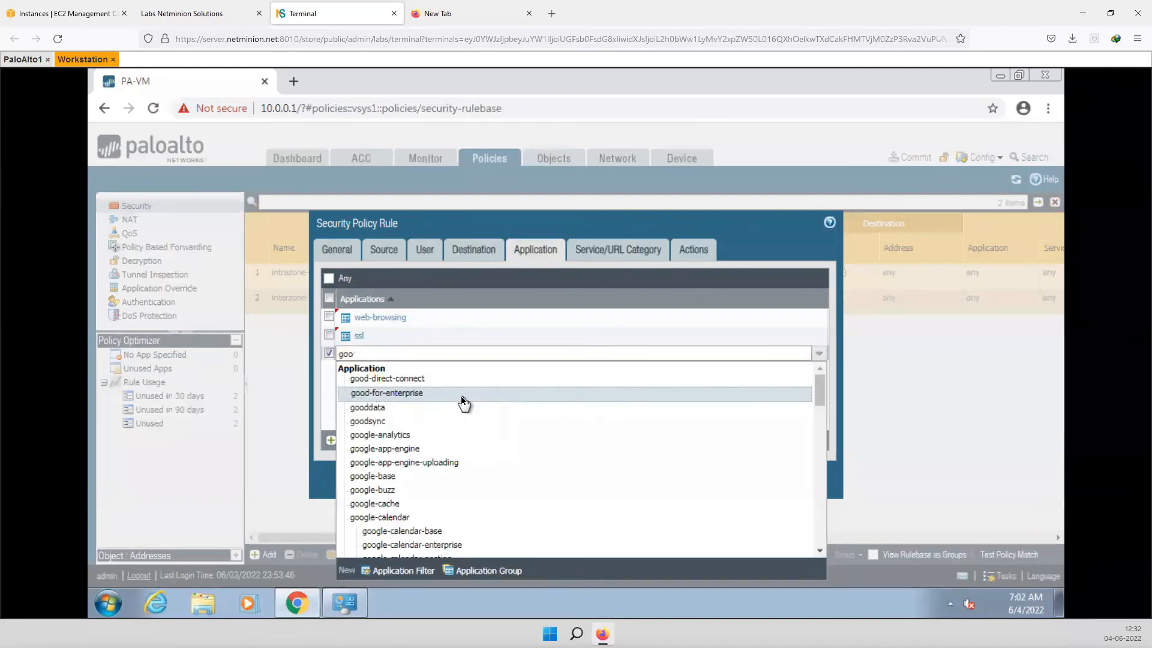
pyautogui.click(388, 476)
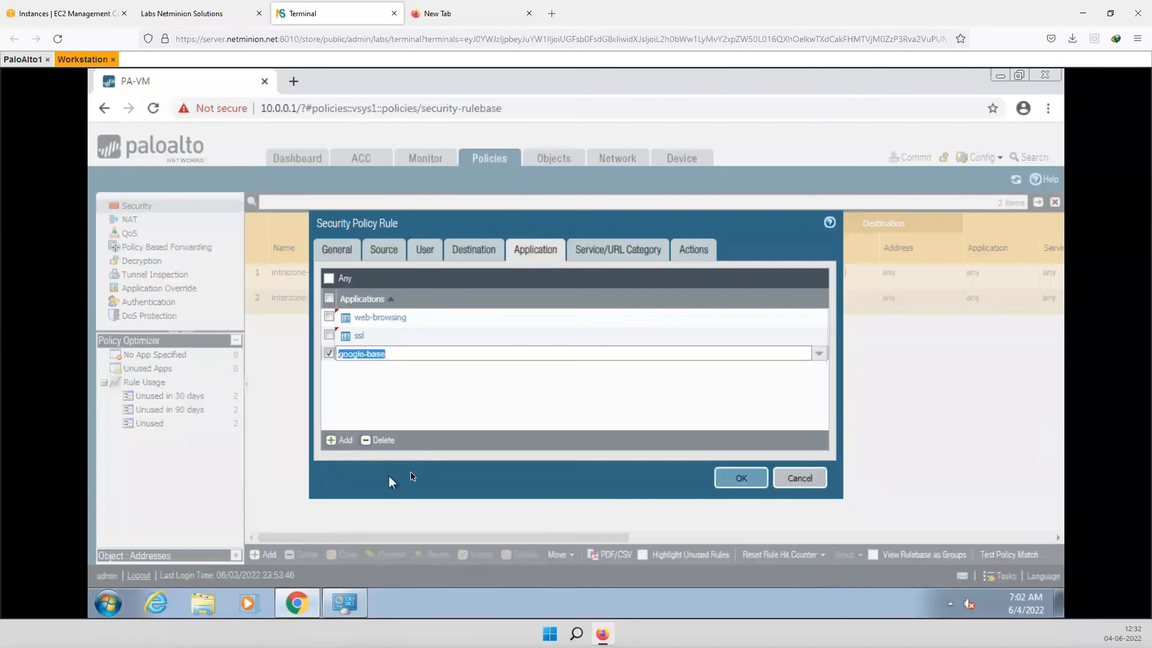
pyautogui.click(447, 420)
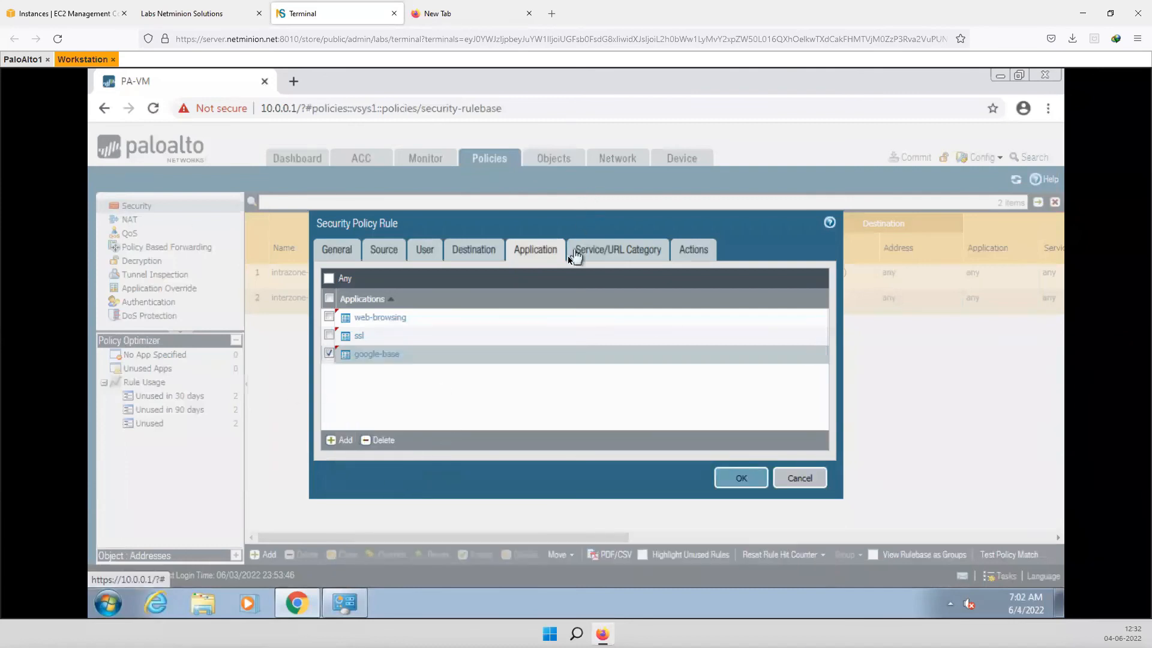
# - Add dns and ping as allowed applications and save the Allow_internet_Access rule
pyautogui.click(604, 255)
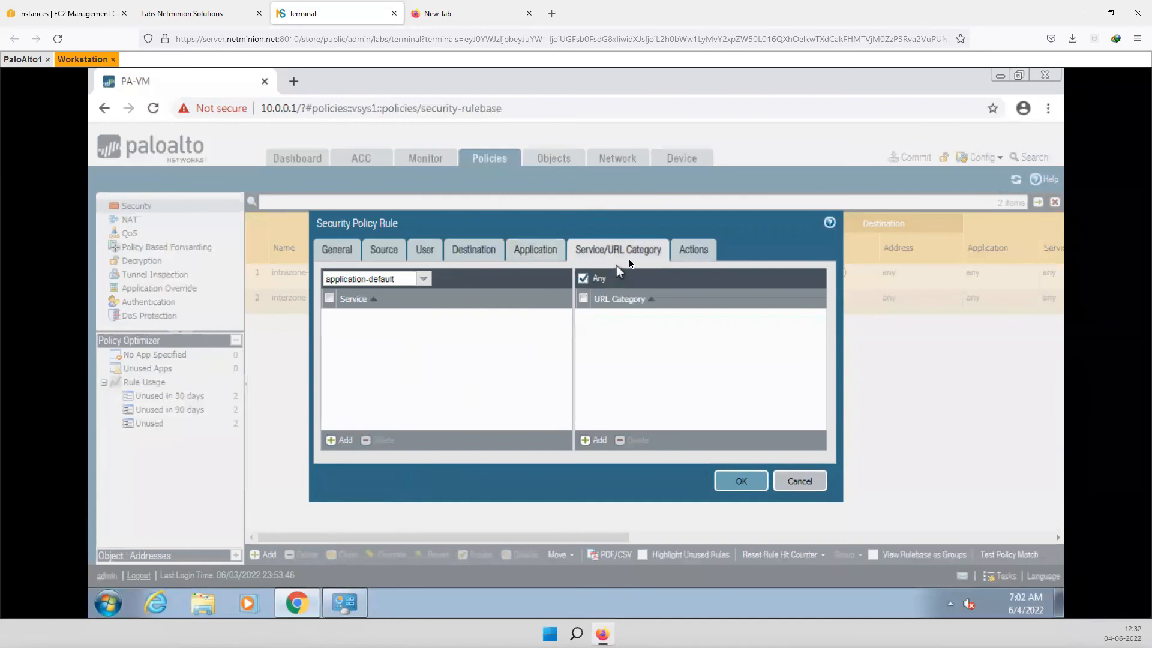
pyautogui.click(534, 252)
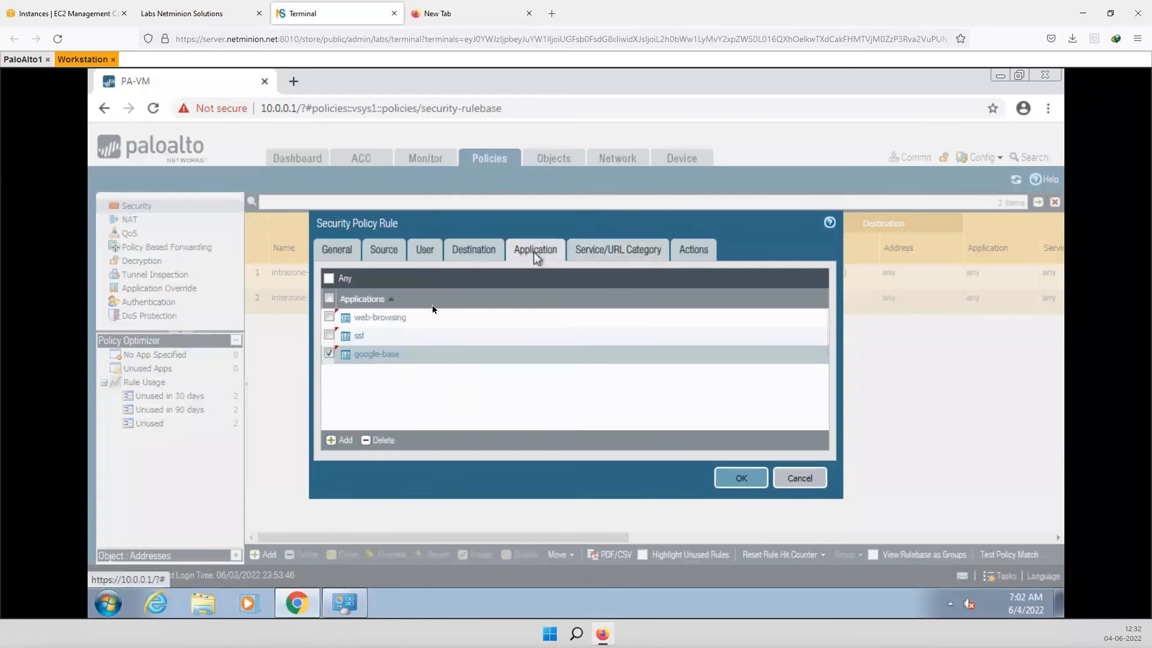
pyautogui.click(340, 440)
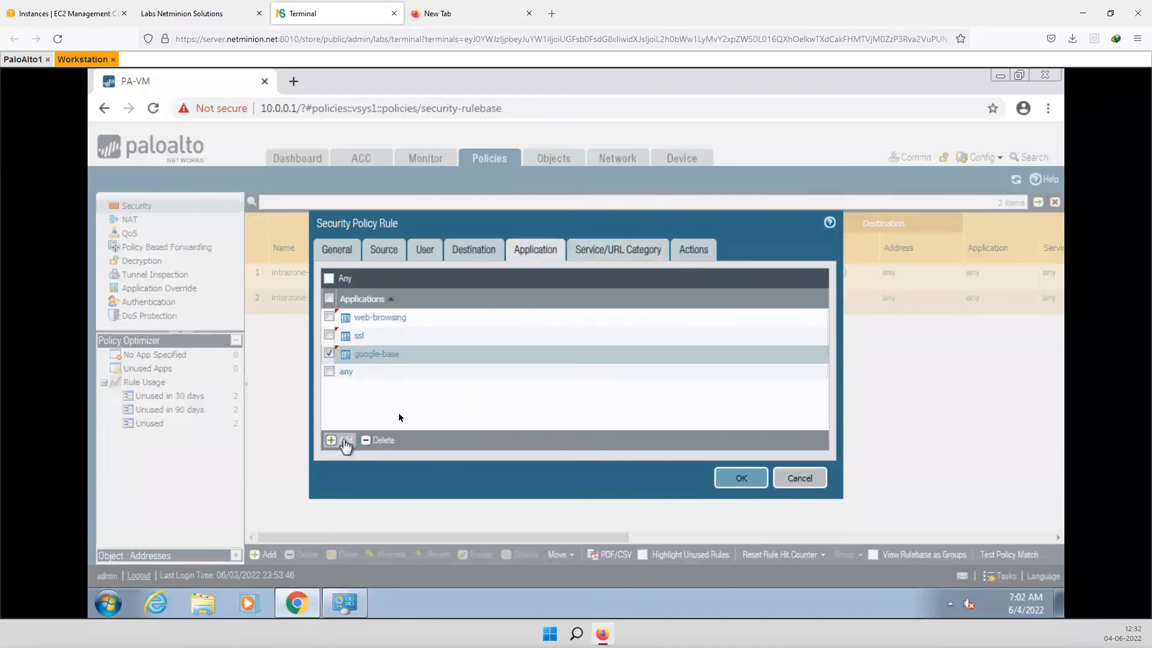
pyautogui.write('dns')
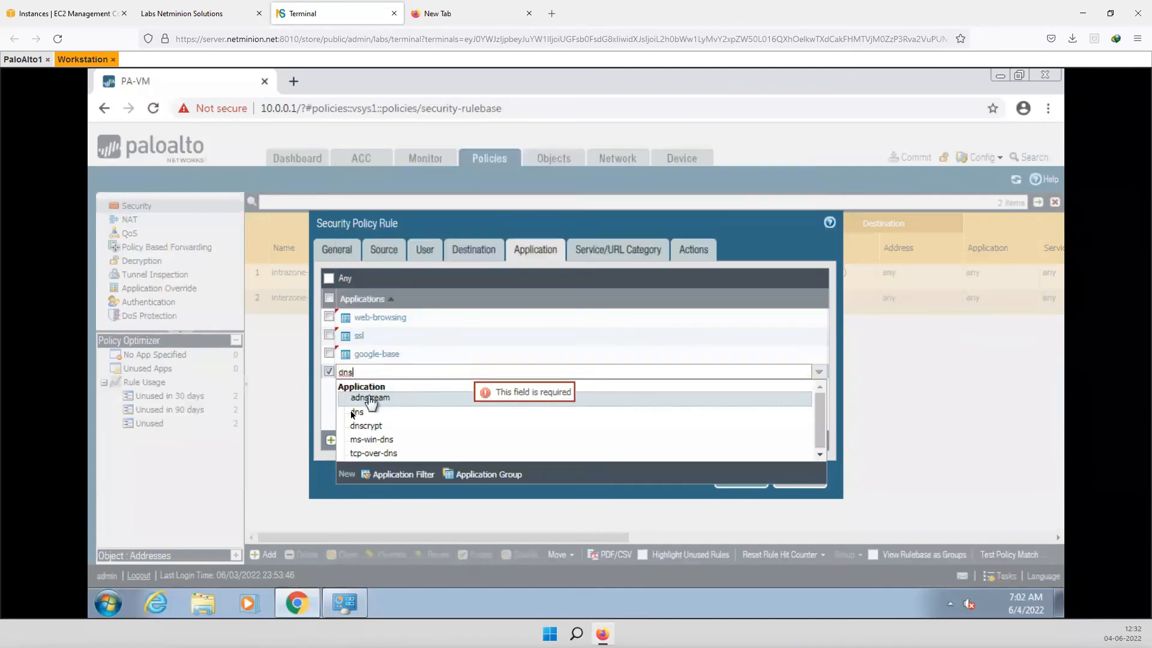
pyautogui.click(355, 414)
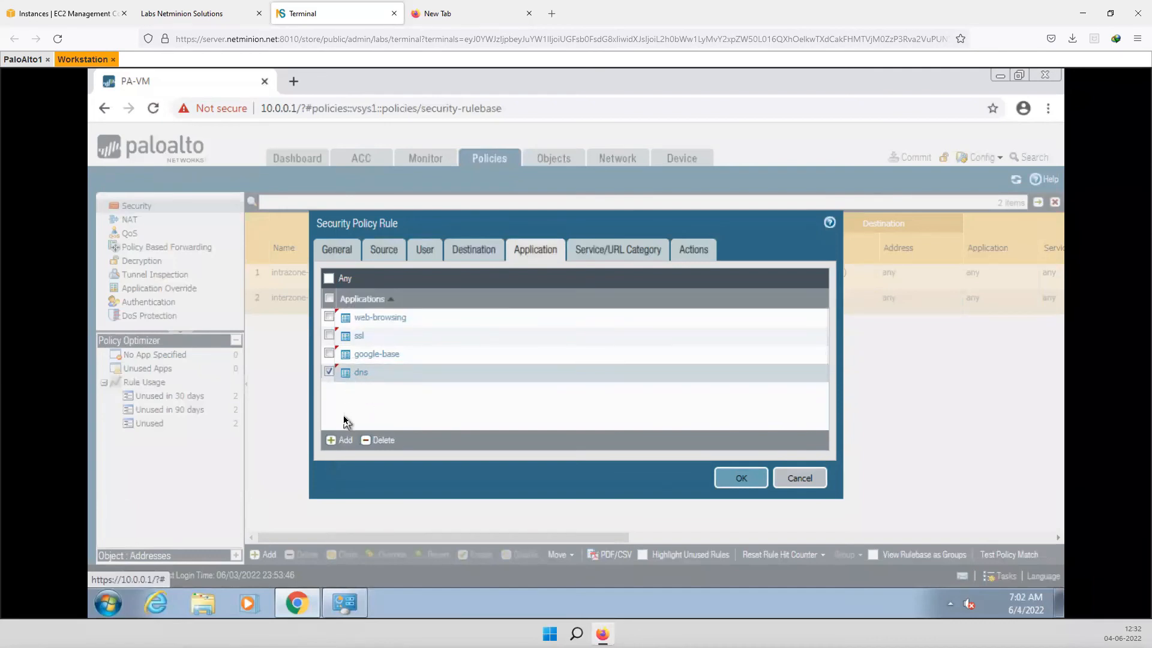
pyautogui.click(605, 256)
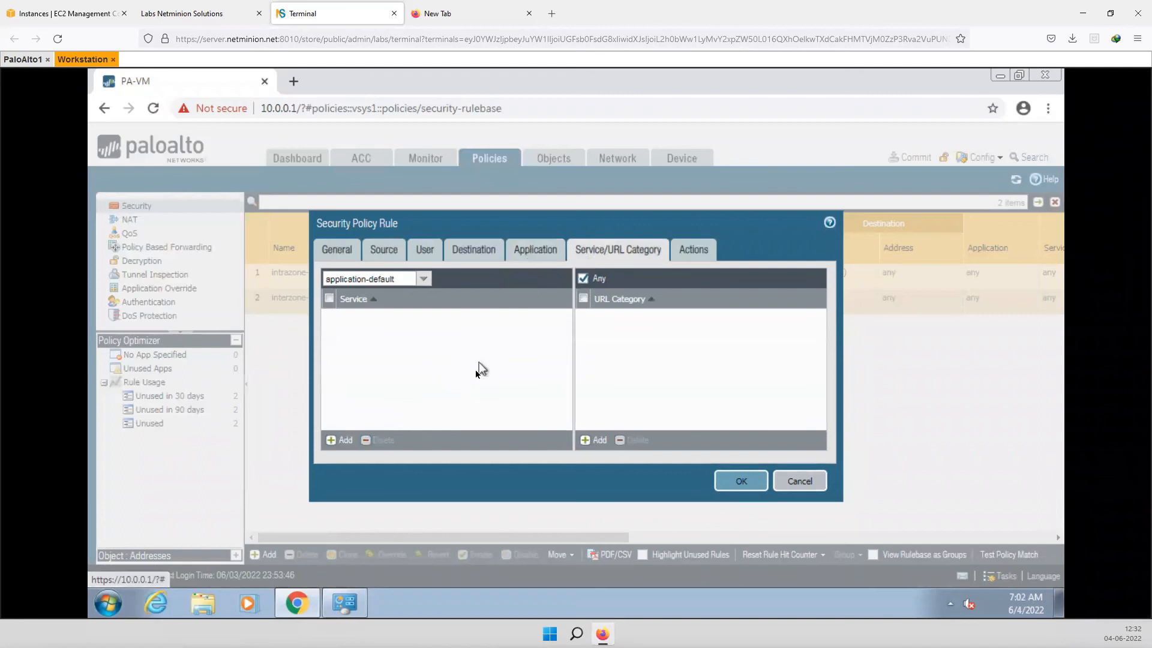
pyautogui.click(534, 252)
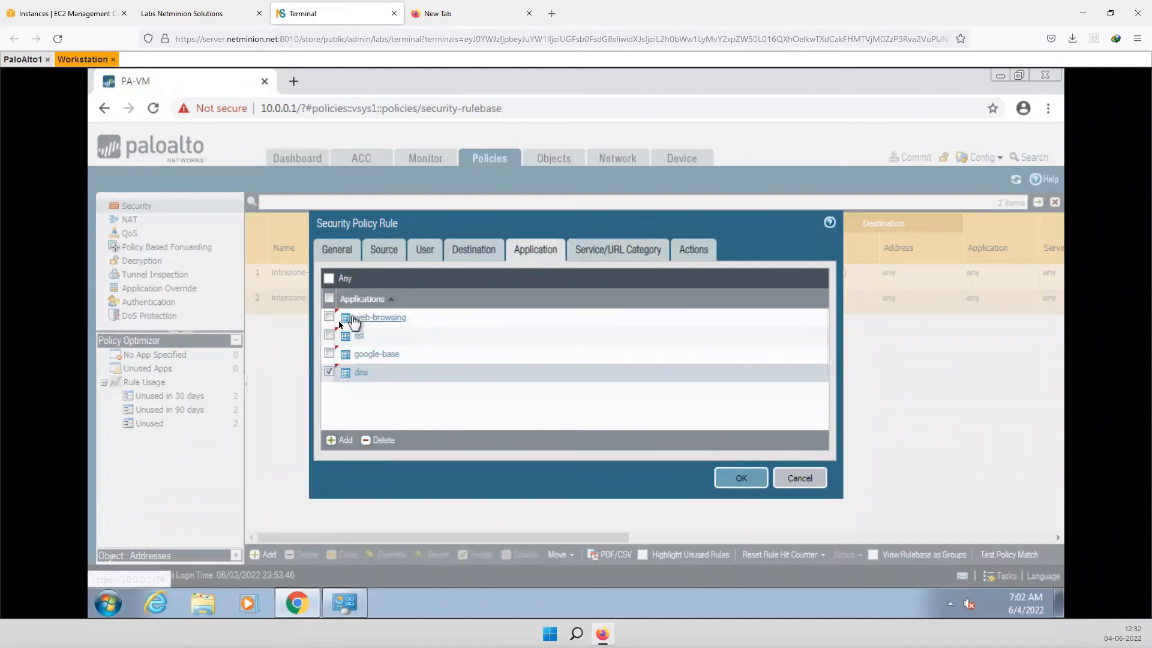
pyautogui.click(342, 444)
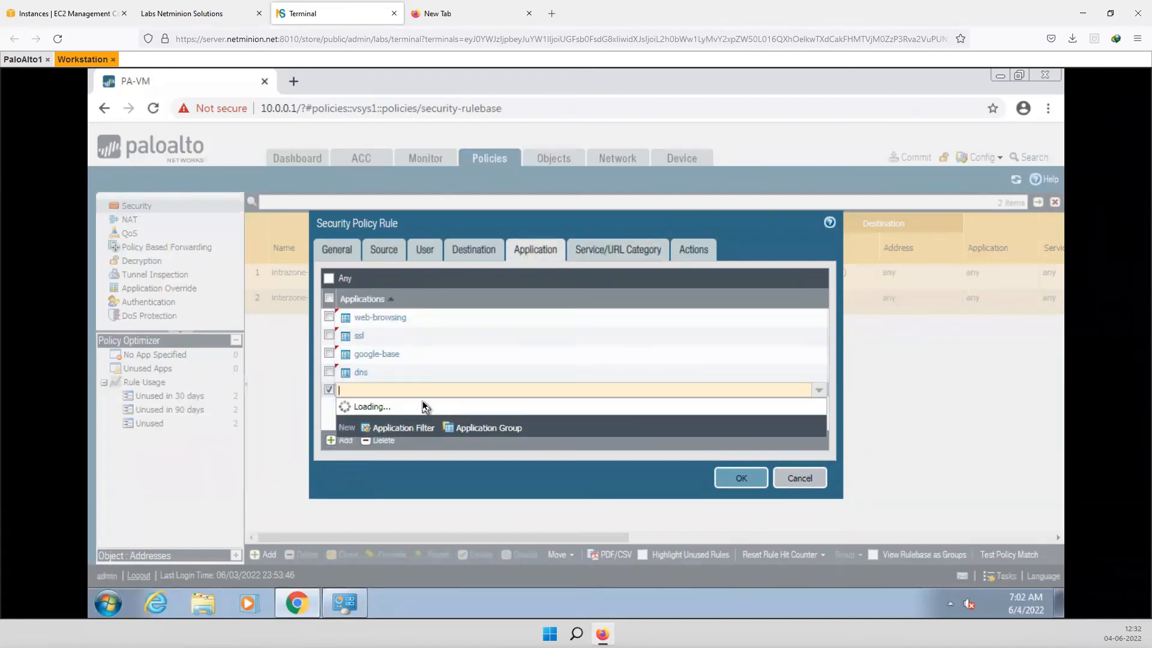
pyautogui.write('ic')
pyautogui.press('BackSpace')
pyautogui.press('BackSpace')
pyautogui.write('pi')
pyautogui.write('ng')
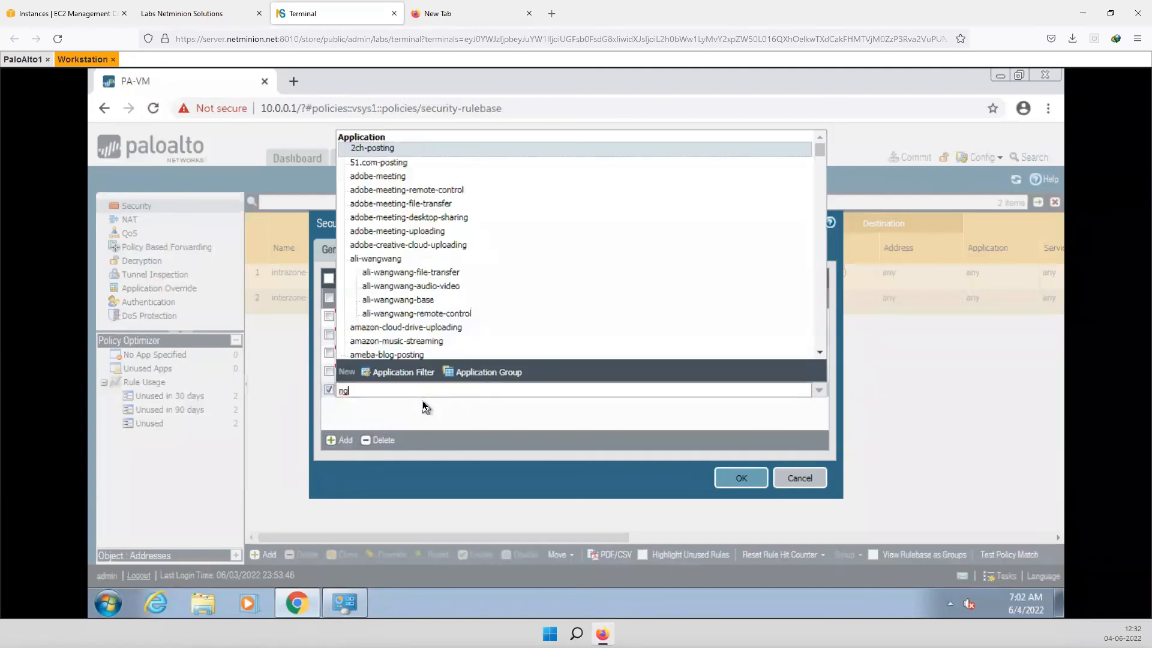
pyautogui.write('in')
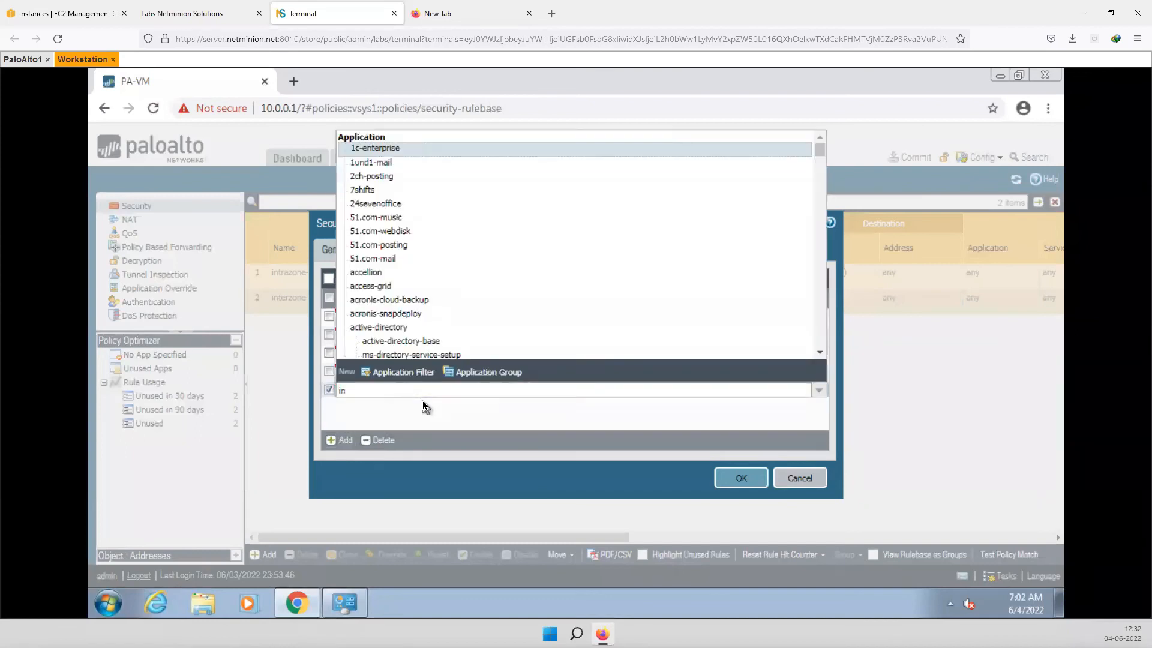
pyautogui.press('BackSpace')
pyautogui.press('BackSpace')
pyautogui.write('in')
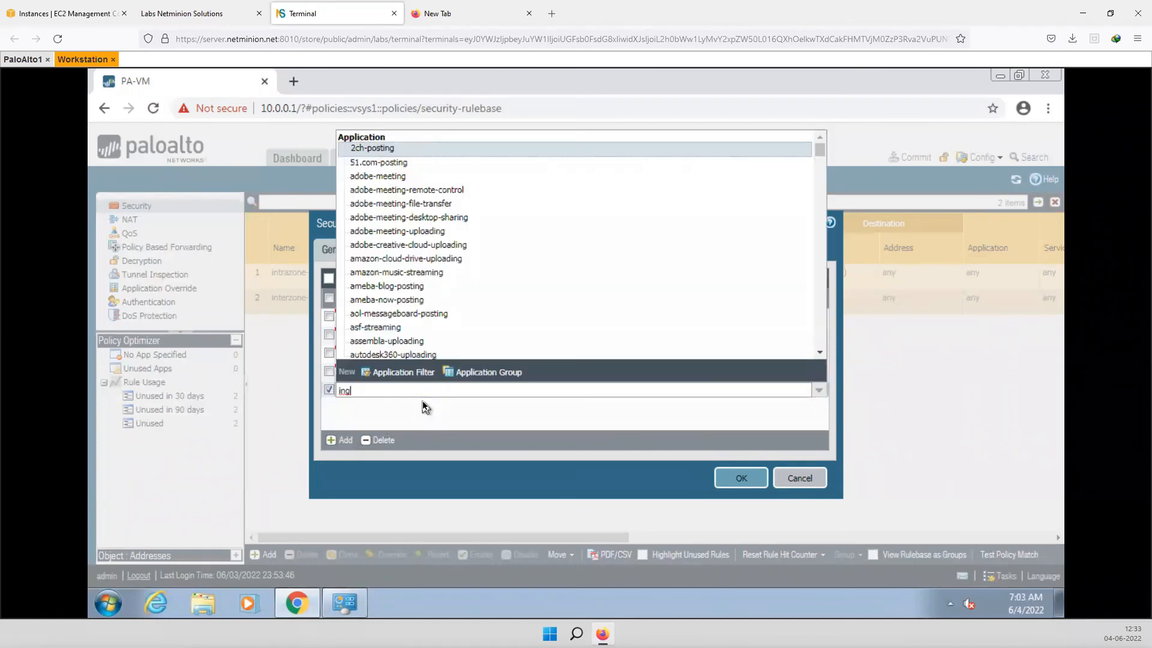
pyautogui.write('p')
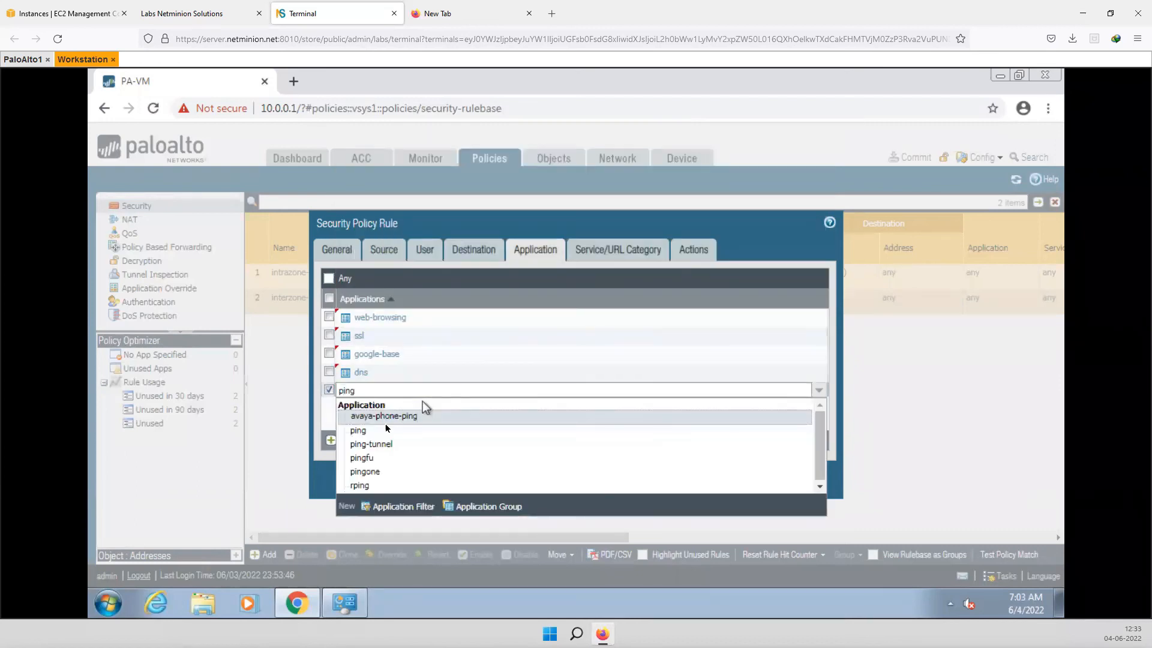
pyautogui.click(366, 431)
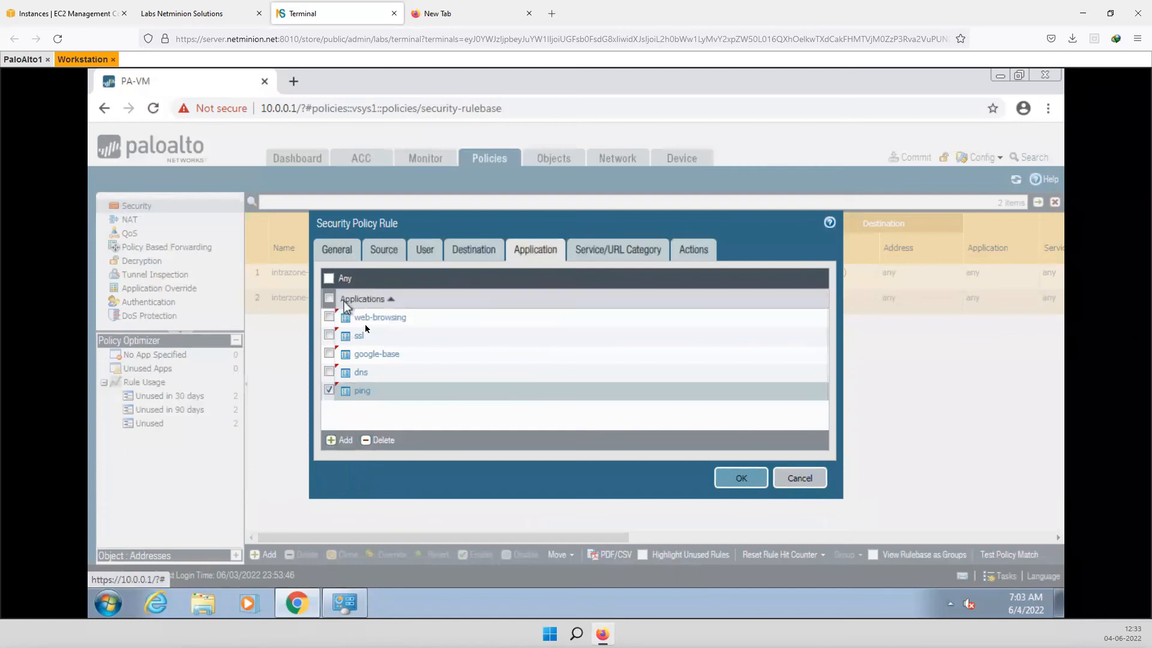
pyautogui.click(737, 479)
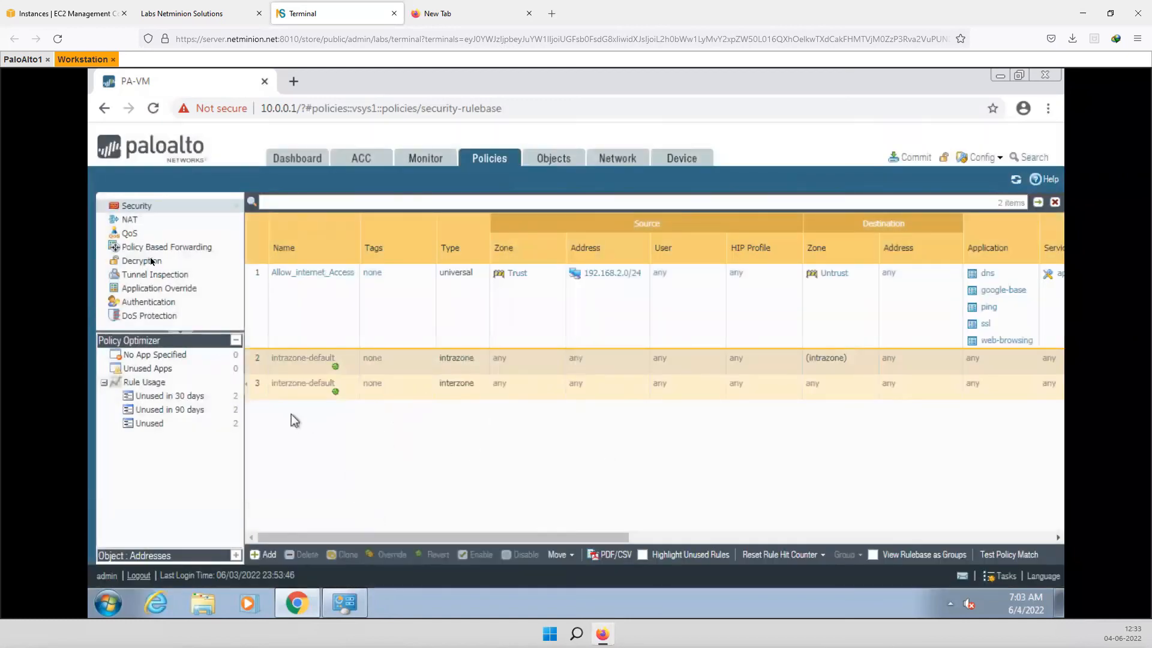
# - Start a new NAT policy rule and enter its name, NAT_rule
pyautogui.click(130, 219)
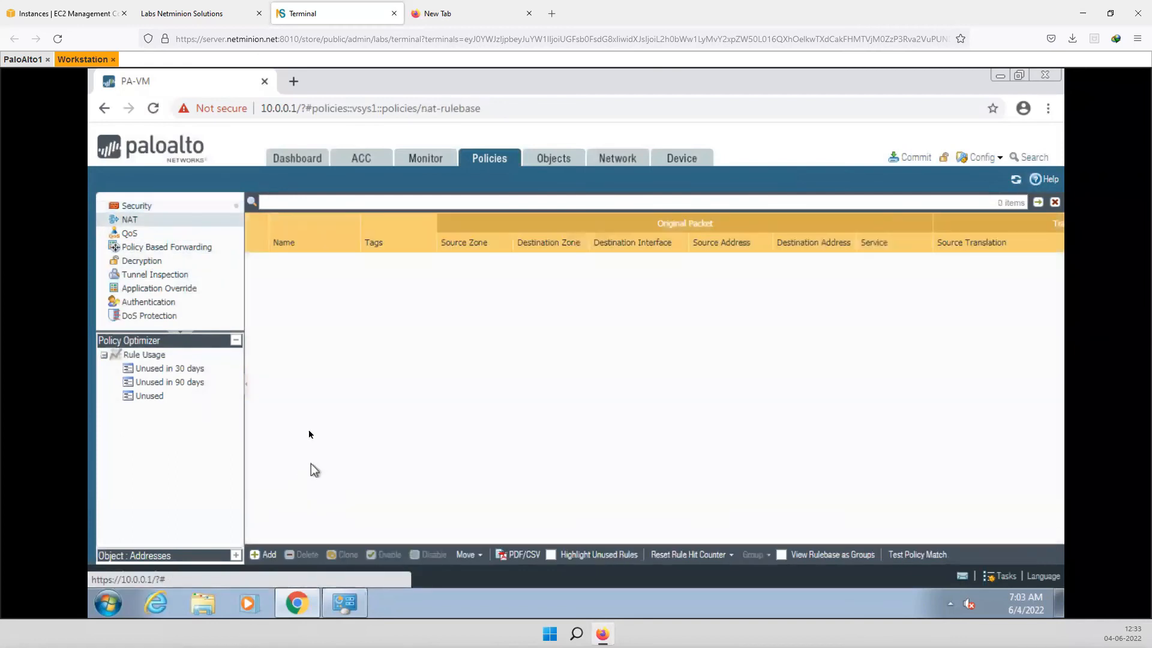
pyautogui.click(264, 555)
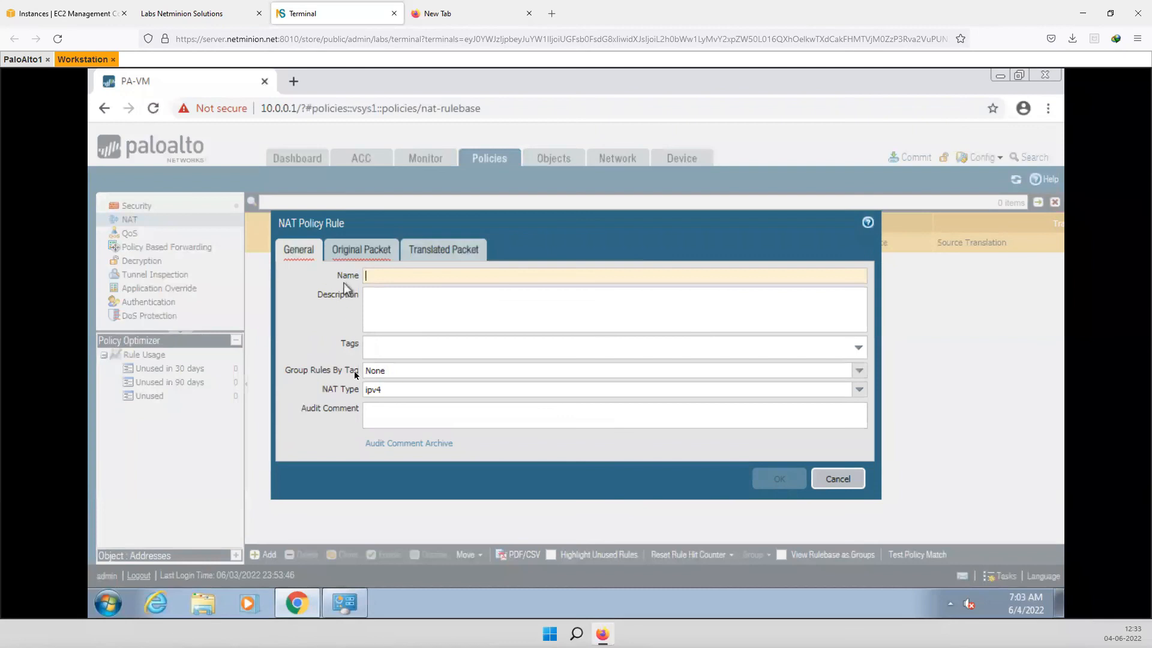
pyautogui.click(560, 290)
pyautogui.write('NAT_rule')
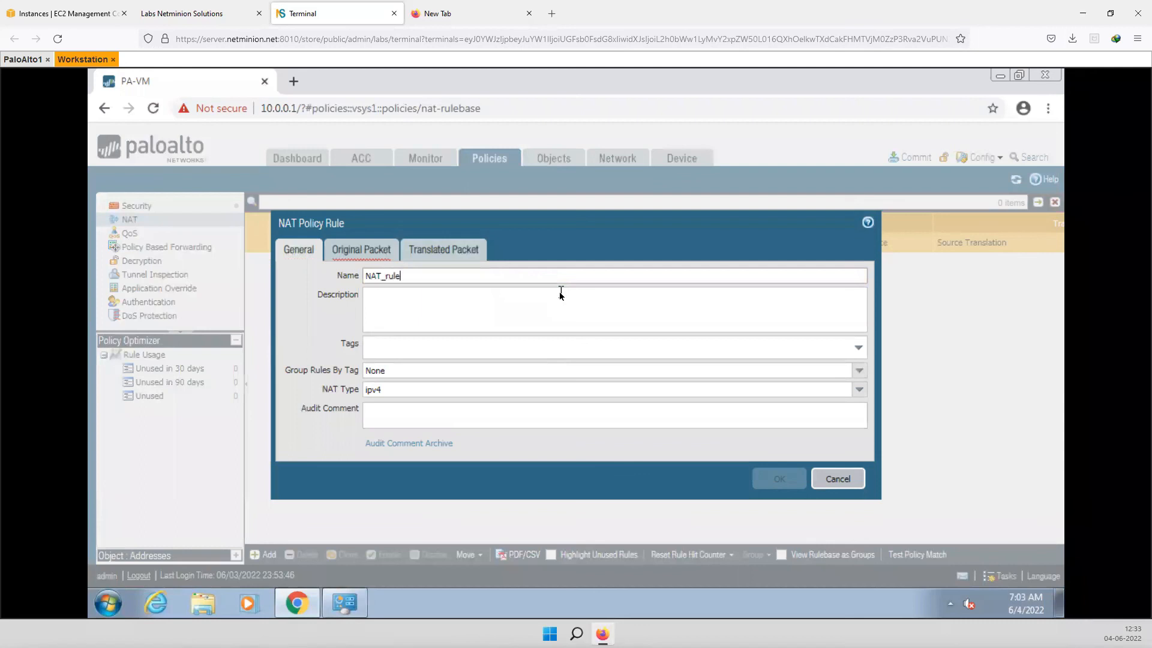
# - Match original packets from zone Trust to zone Untrust via interface ethernet1/4
pyautogui.click(362, 249)
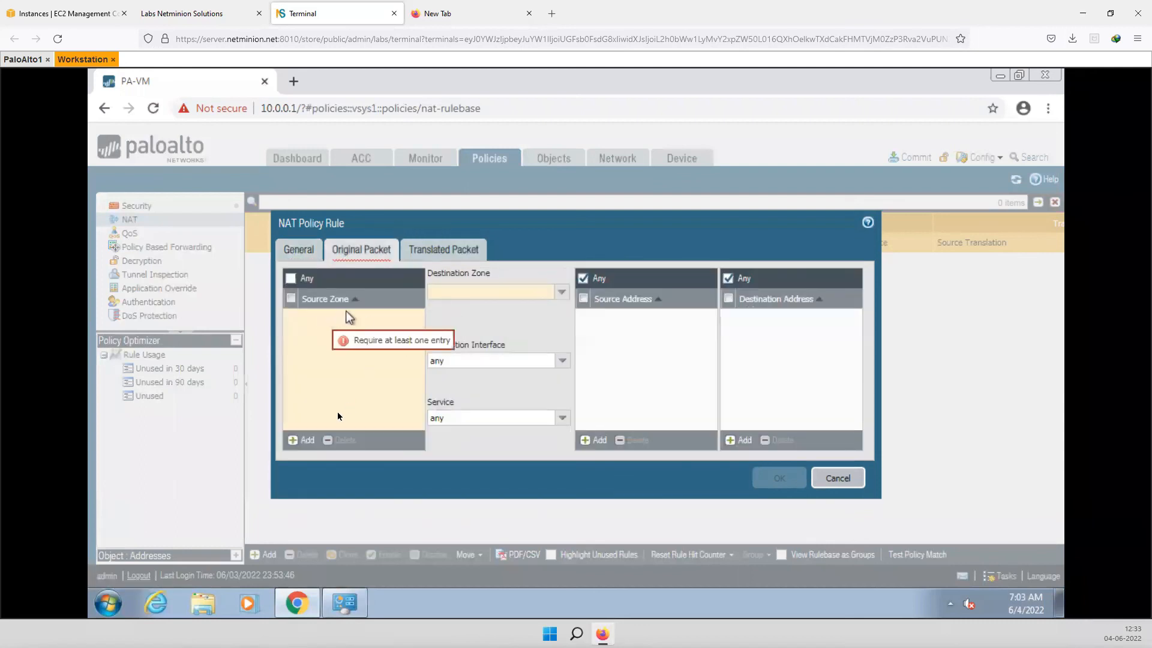
pyautogui.click(303, 440)
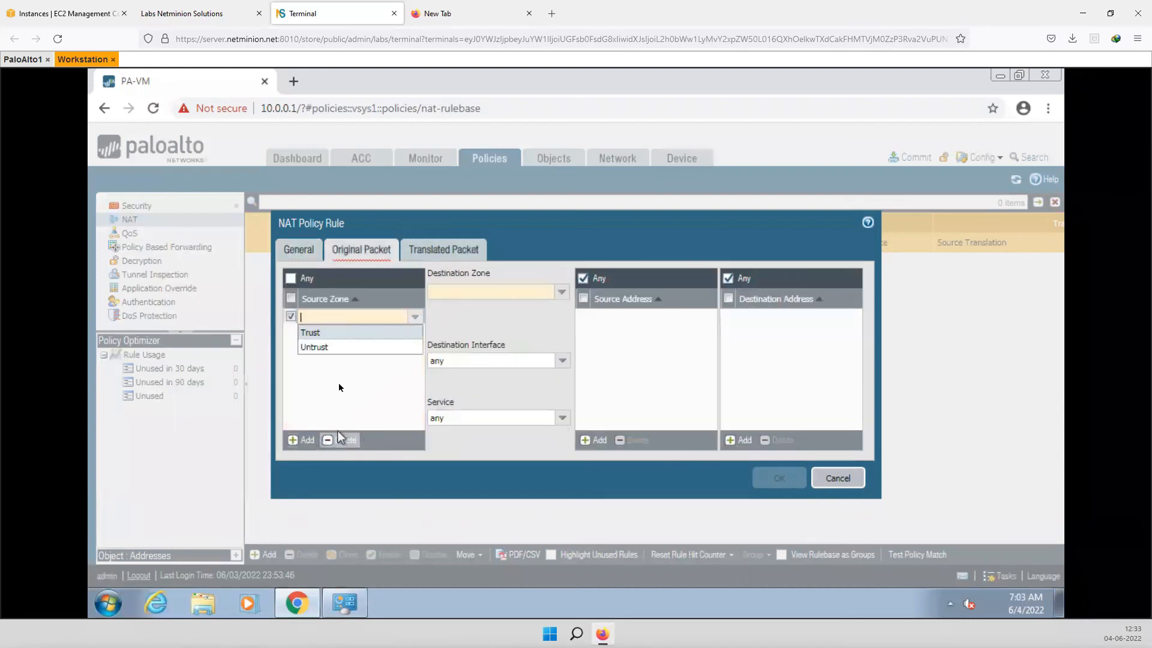
pyautogui.click(312, 333)
pyautogui.click(561, 292)
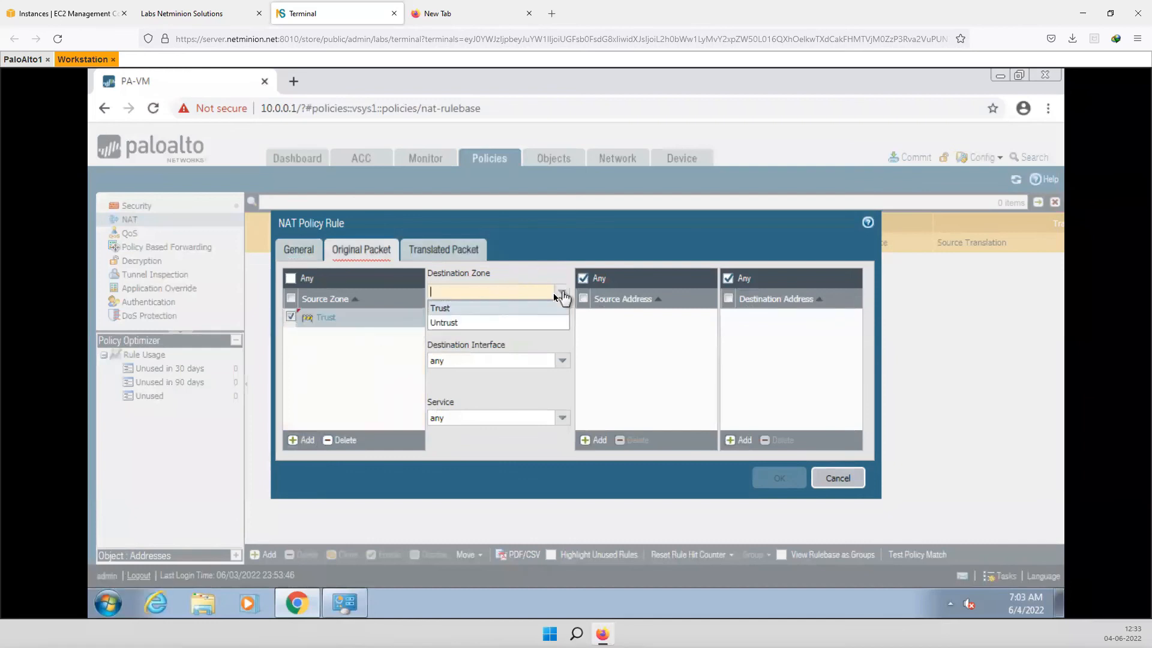
pyautogui.click(459, 326)
pyautogui.click(563, 360)
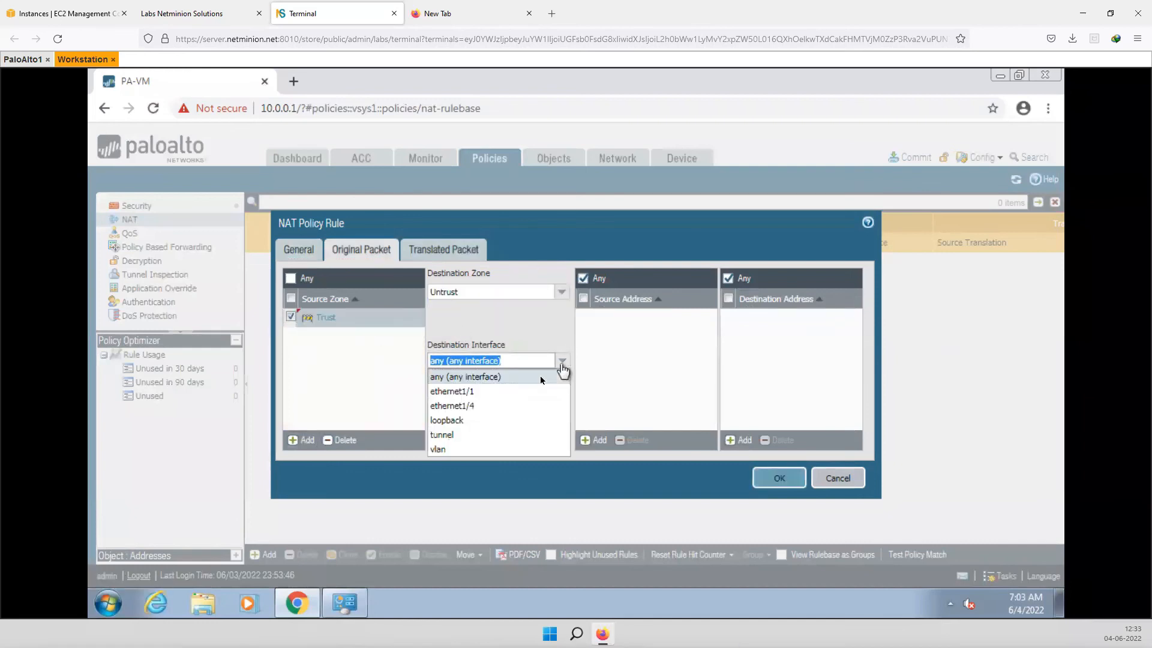
pyautogui.click(468, 406)
pyautogui.click(632, 362)
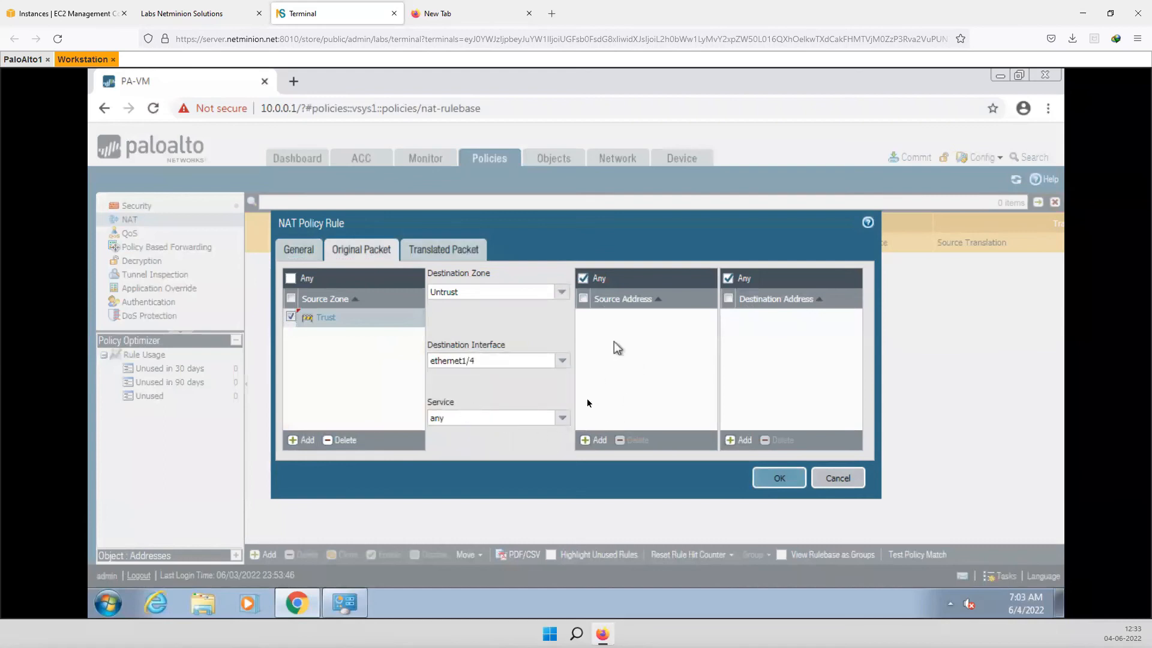
# - Limit the NAT rule's original source address to 192.168.2.0/24
pyautogui.click(596, 440)
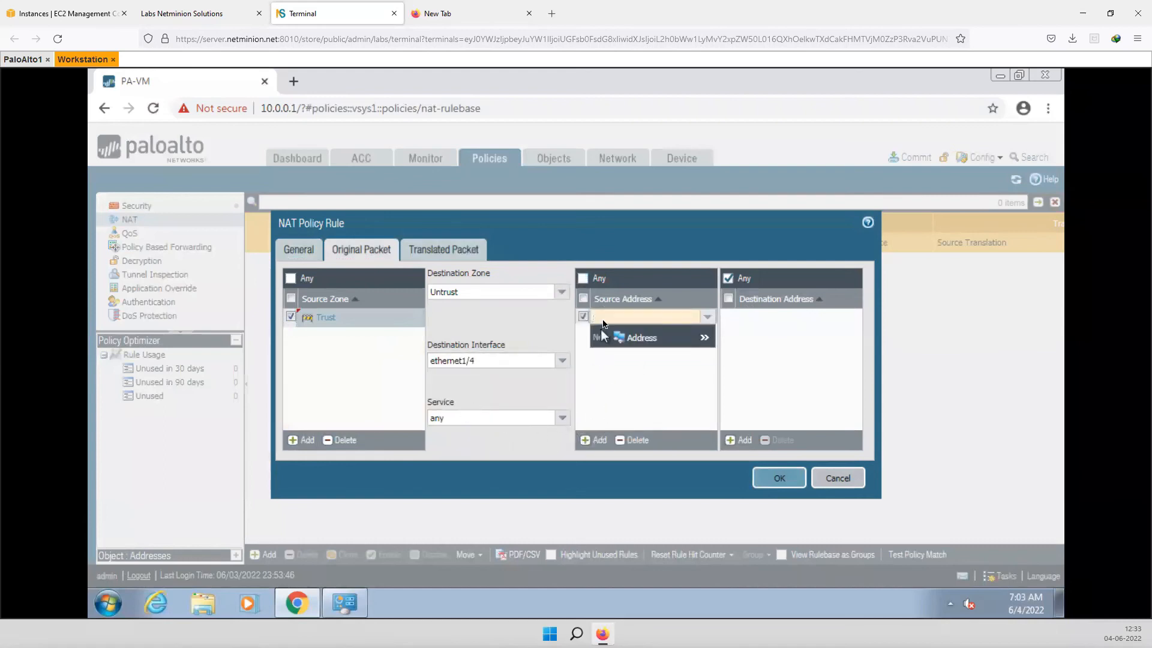
pyautogui.write('19')
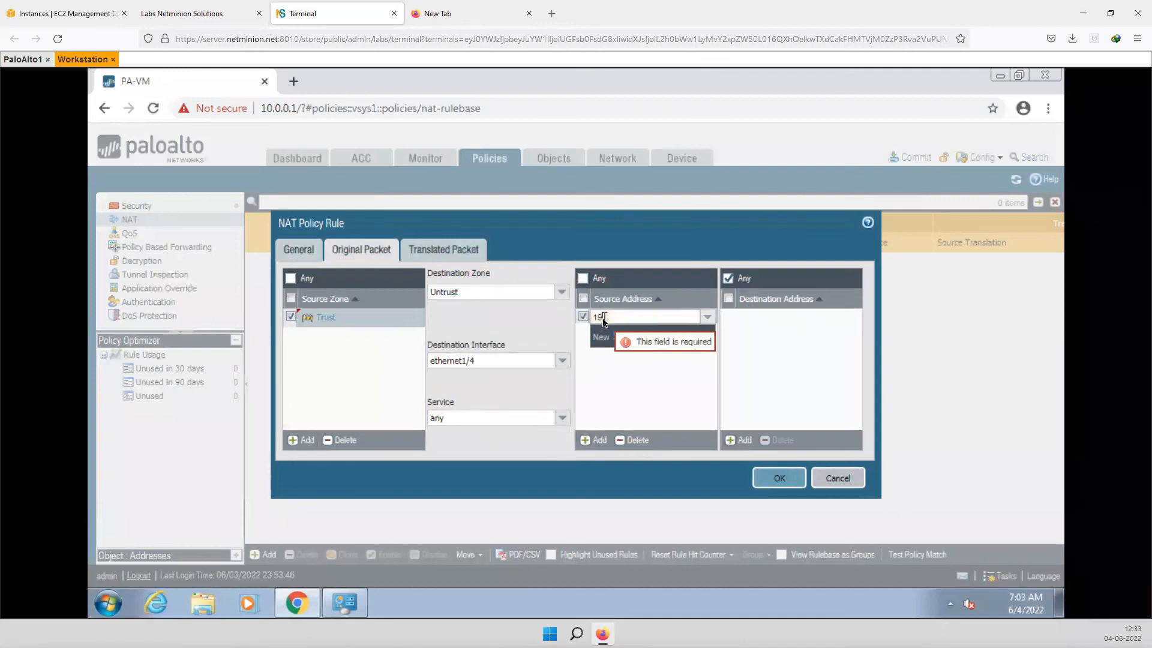
pyautogui.write('2.168.2.0/24')
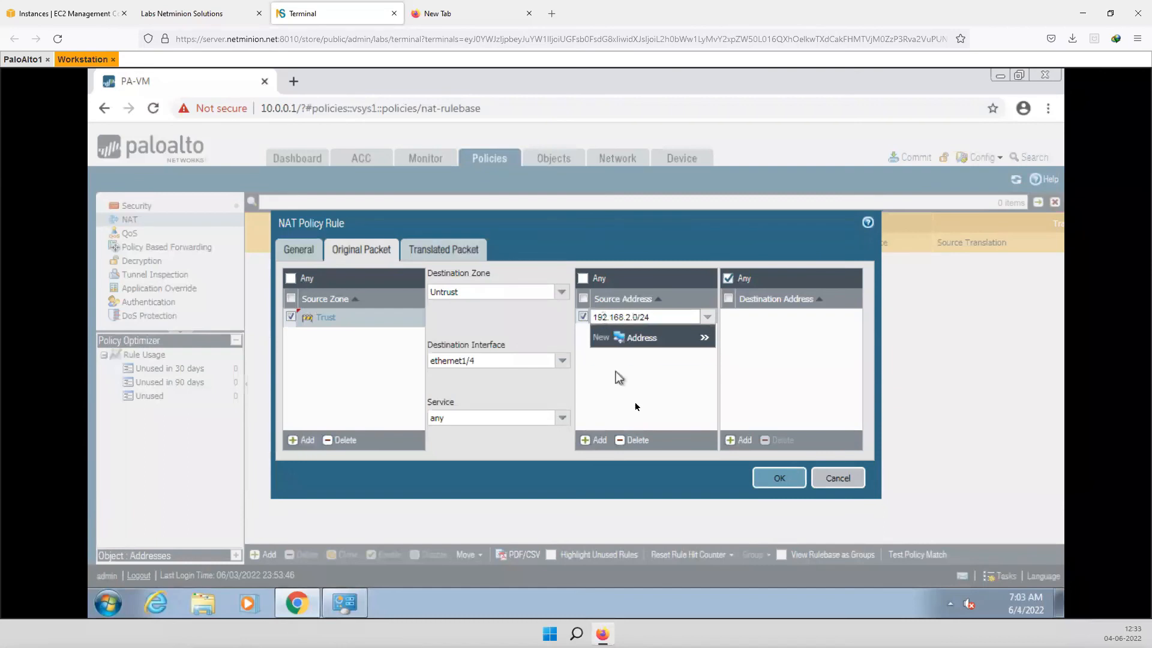
pyautogui.click(636, 408)
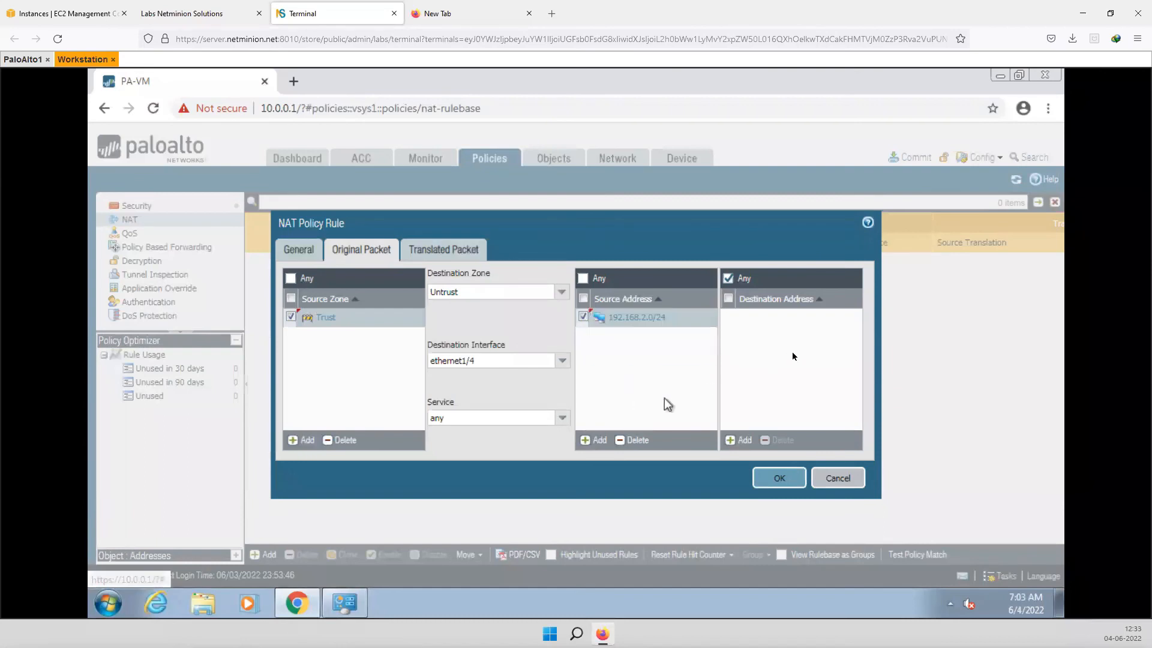
pyautogui.click(423, 252)
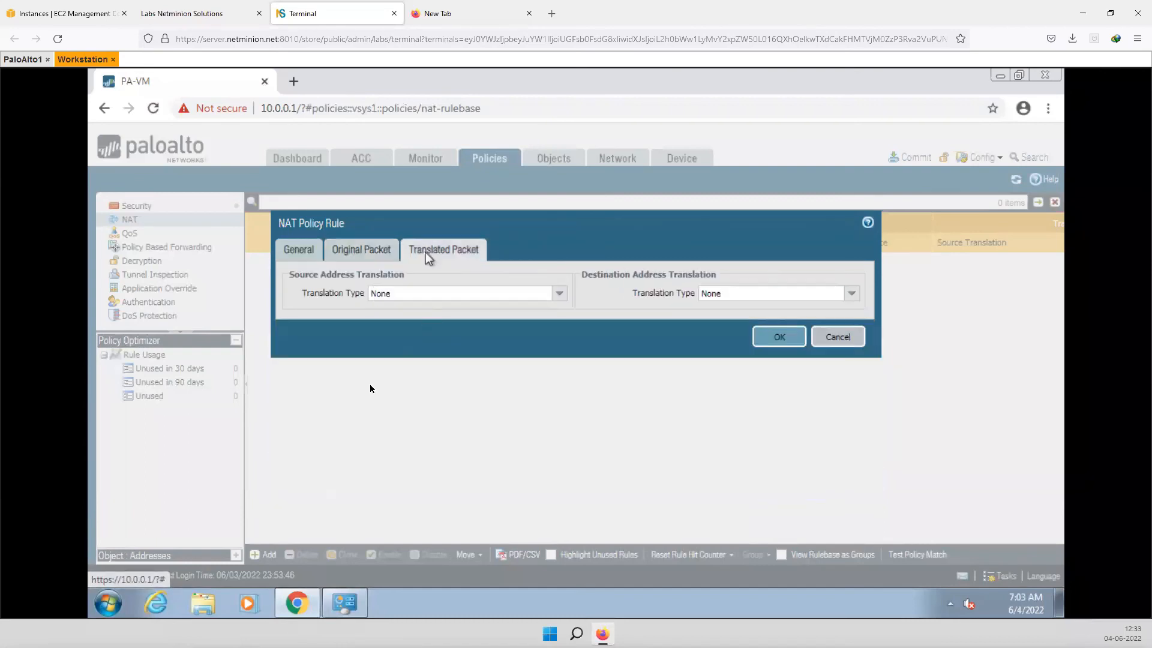
# - Set Dynamic IP And Port source translation to 192.168.1.22 and save NAT_rule
pyautogui.click(559, 293)
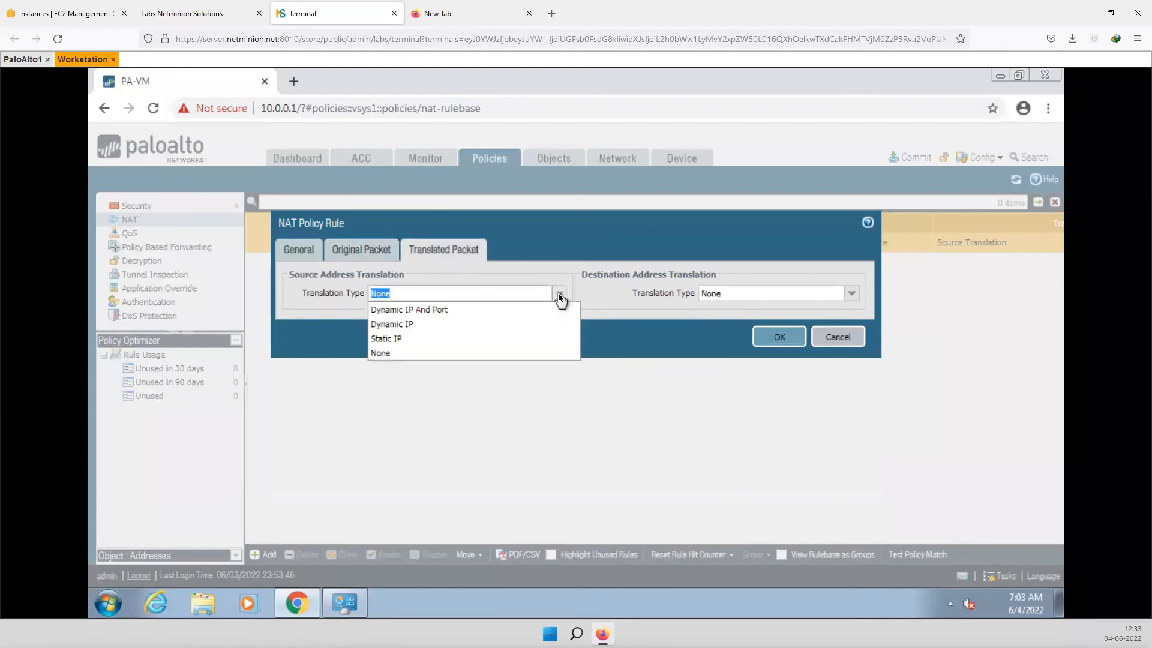
pyautogui.click(425, 310)
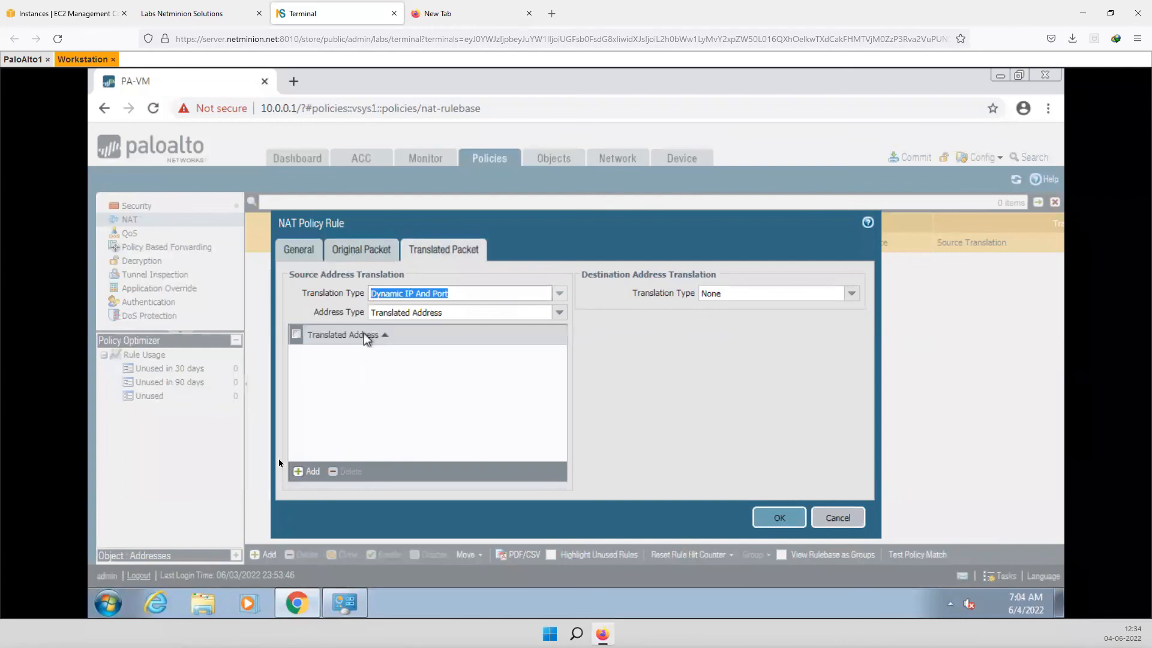
pyautogui.click(314, 471)
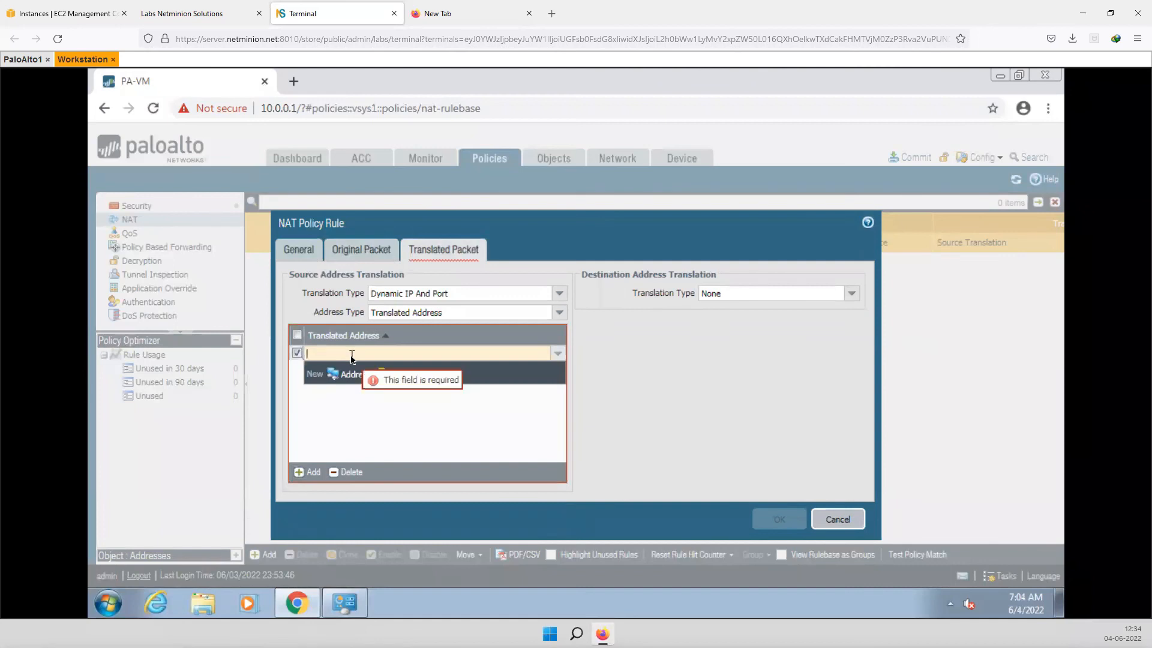
pyautogui.write('192')
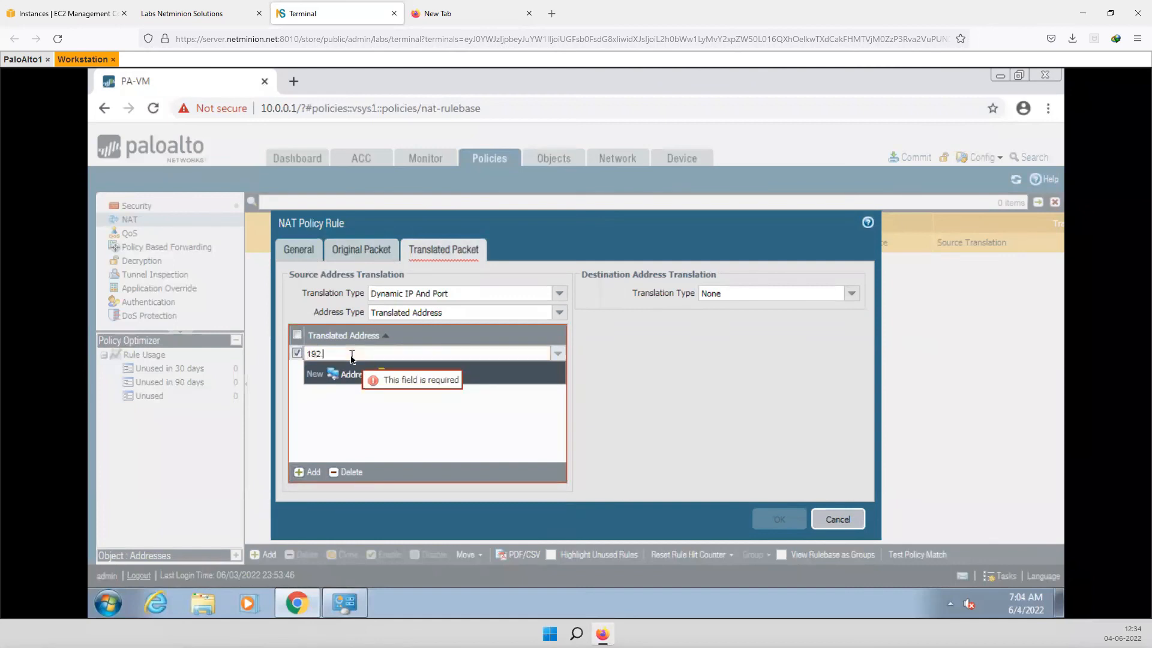
pyautogui.write('.168.1.20')
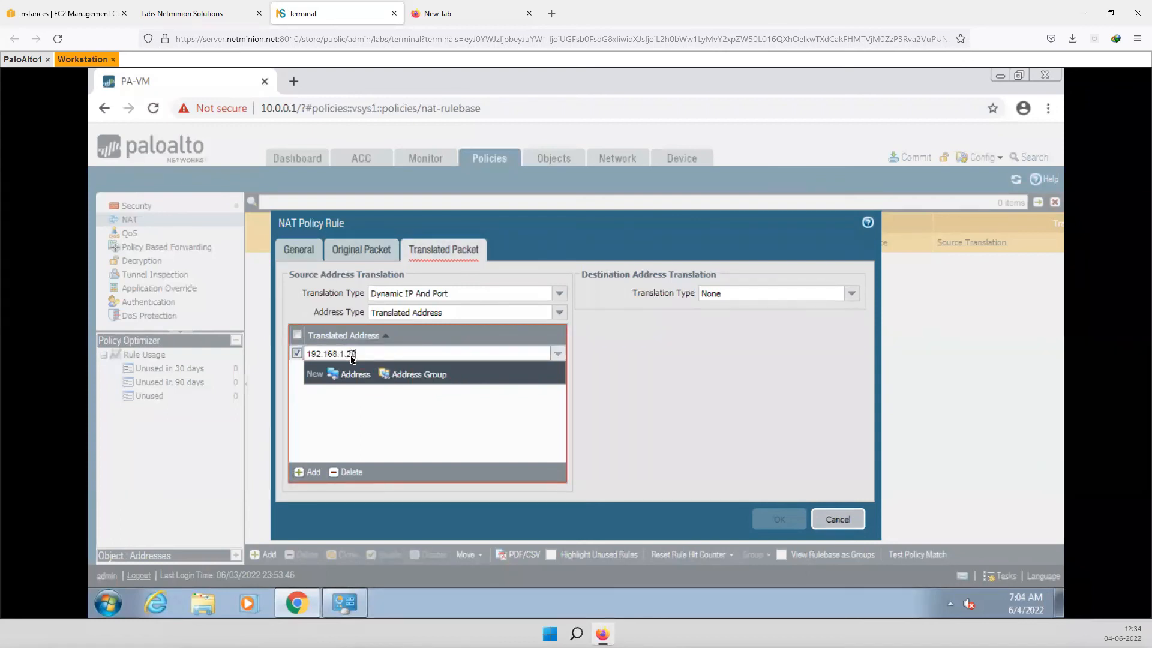
pyautogui.click(351, 454)
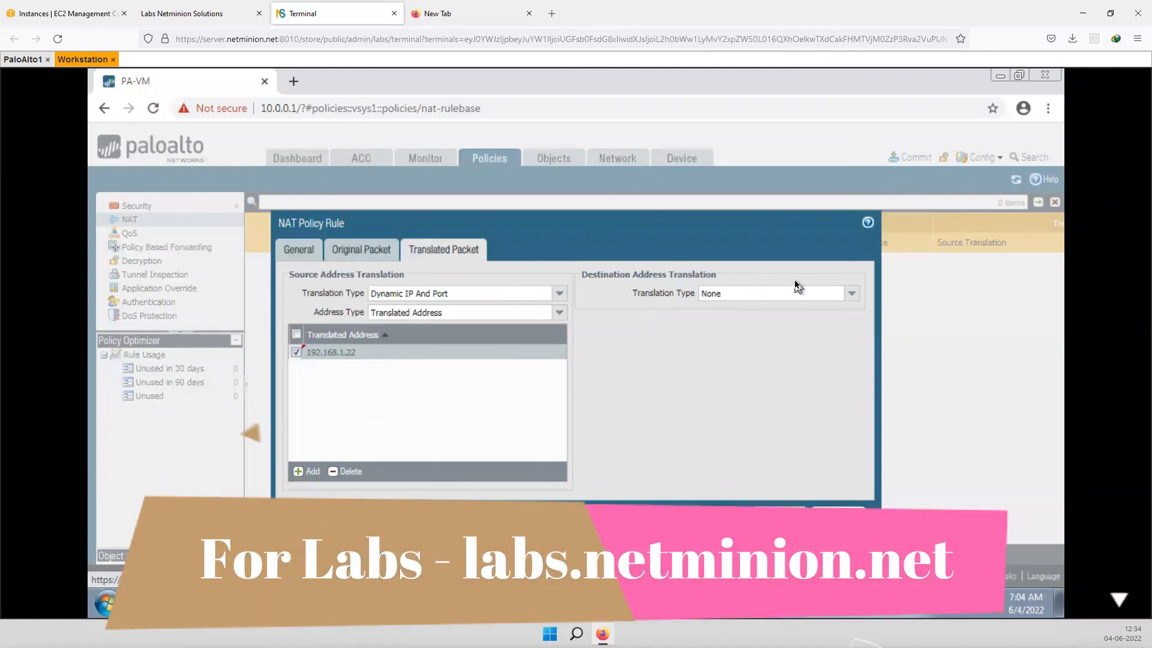
pyautogui.click(778, 517)
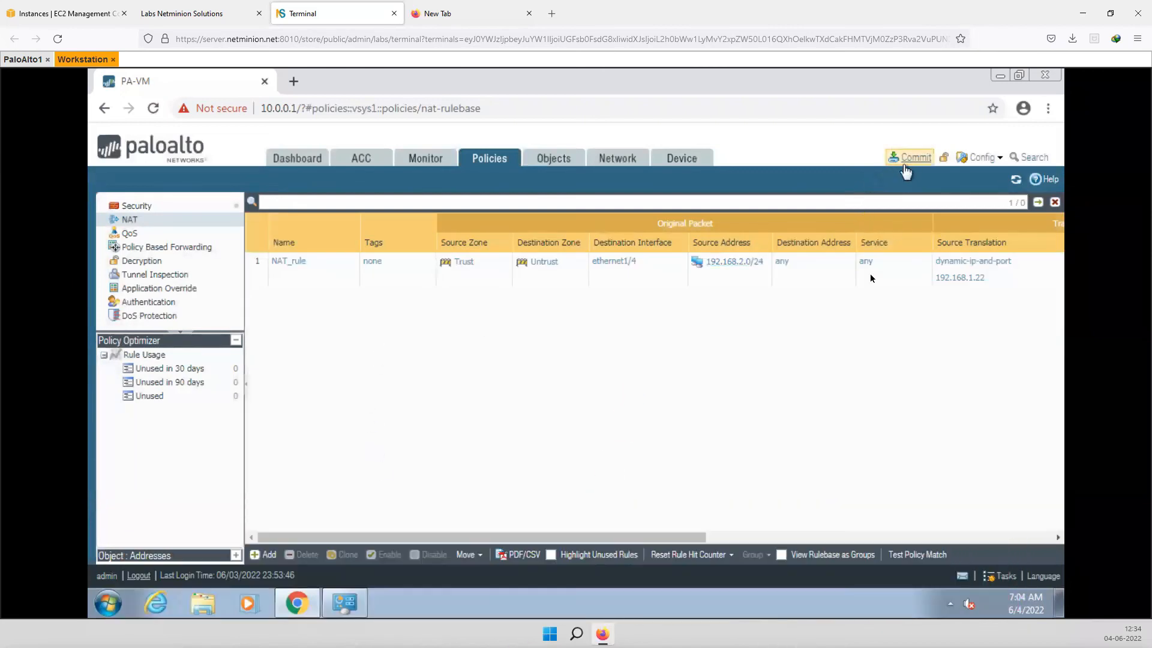
# - Commit the firewall configuration, then launch a Command Prompt via cmd and minimize Chrome to show it
pyautogui.click(907, 159)
pyautogui.click(727, 528)
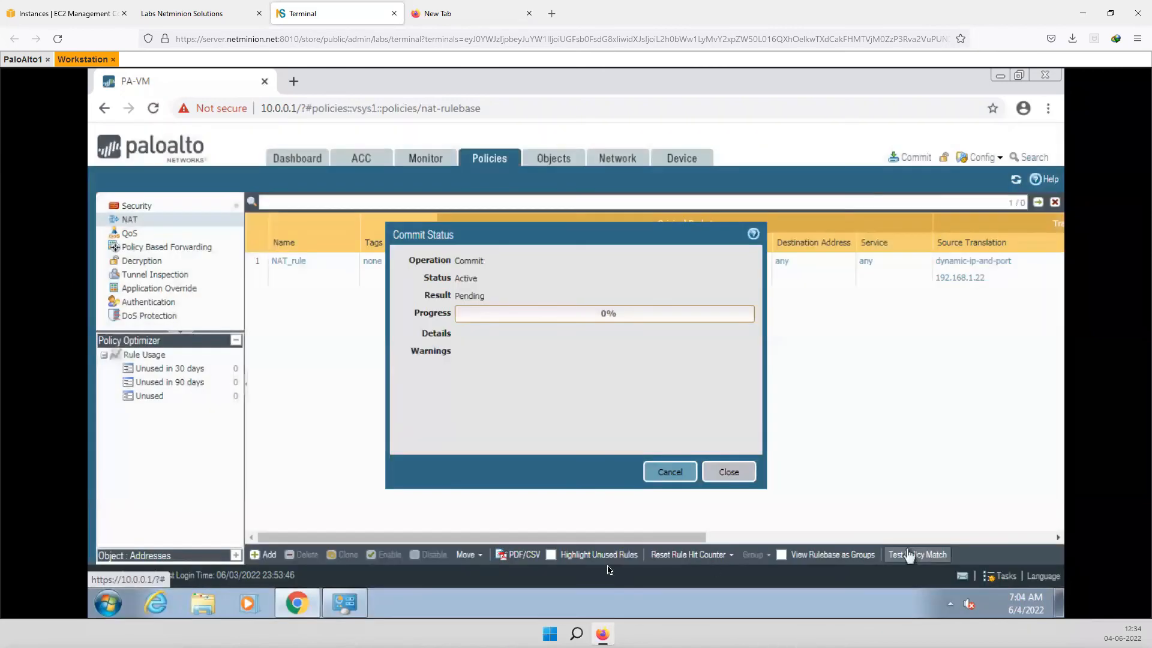
pyautogui.click(108, 603)
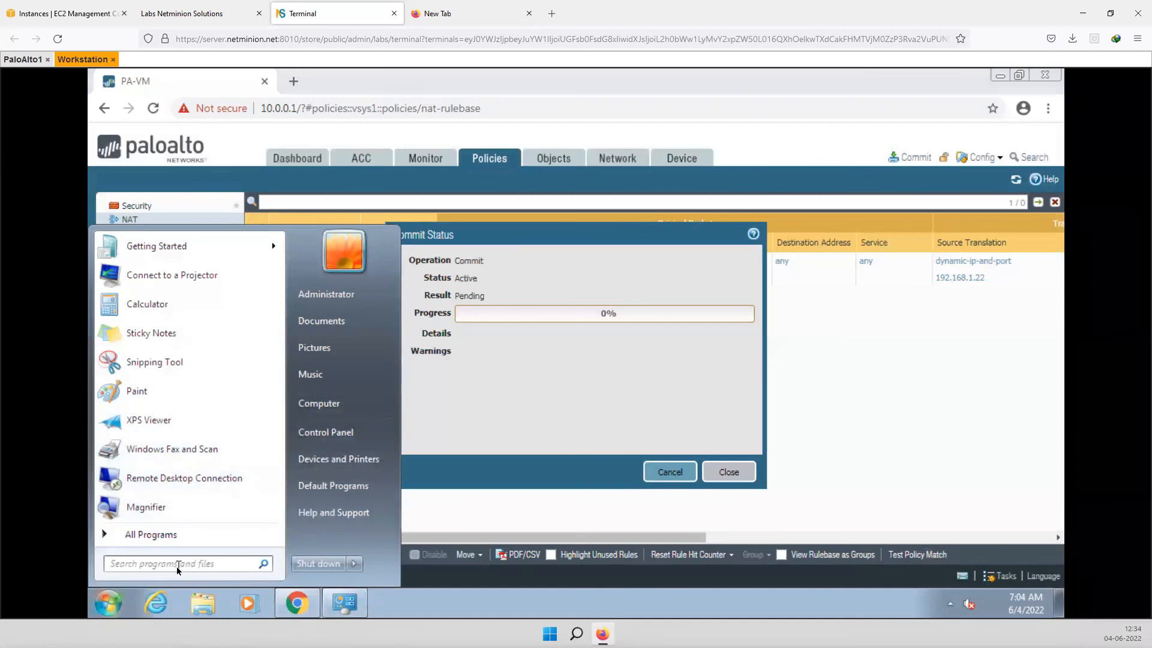
pyautogui.write('cmd')
pyautogui.press('Return')
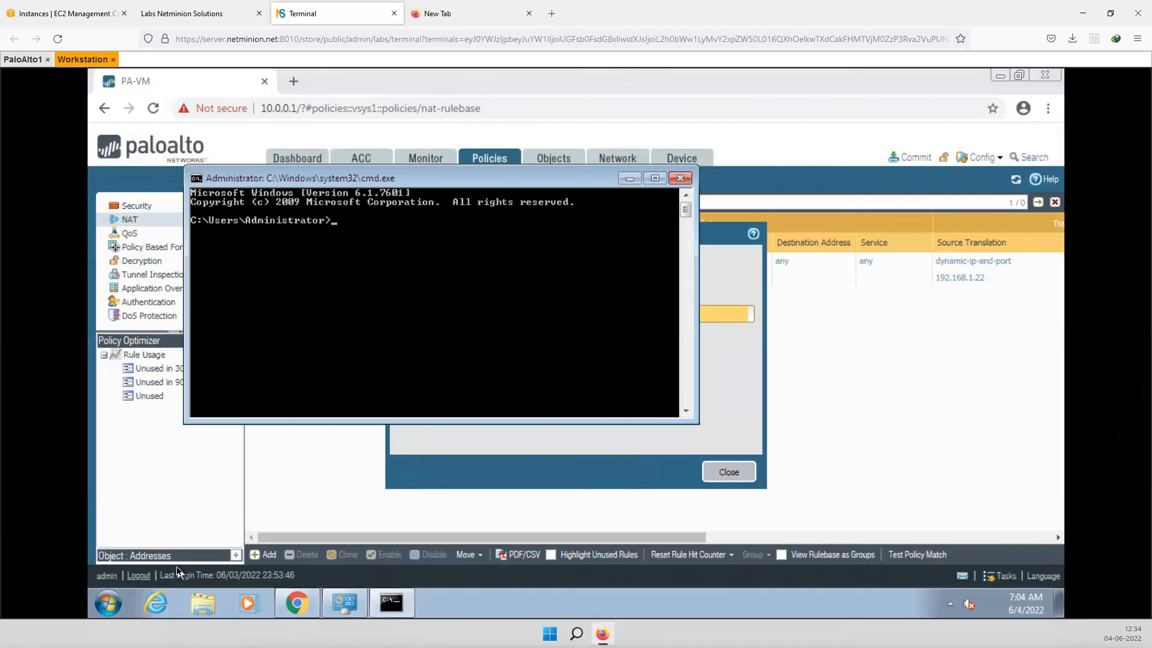
pyautogui.click(186, 492)
pyautogui.click(297, 603)
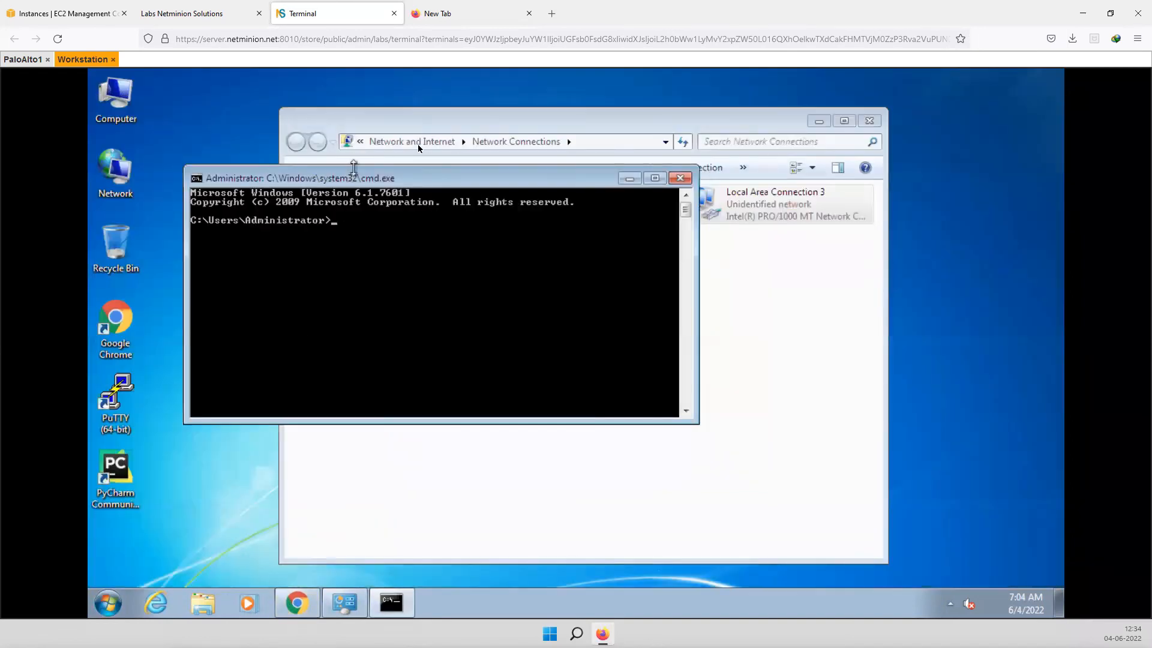
# - Load google.com in a new Chrome tab, then close the successful commit status on the PA-VM tab
pyautogui.click(297, 603)
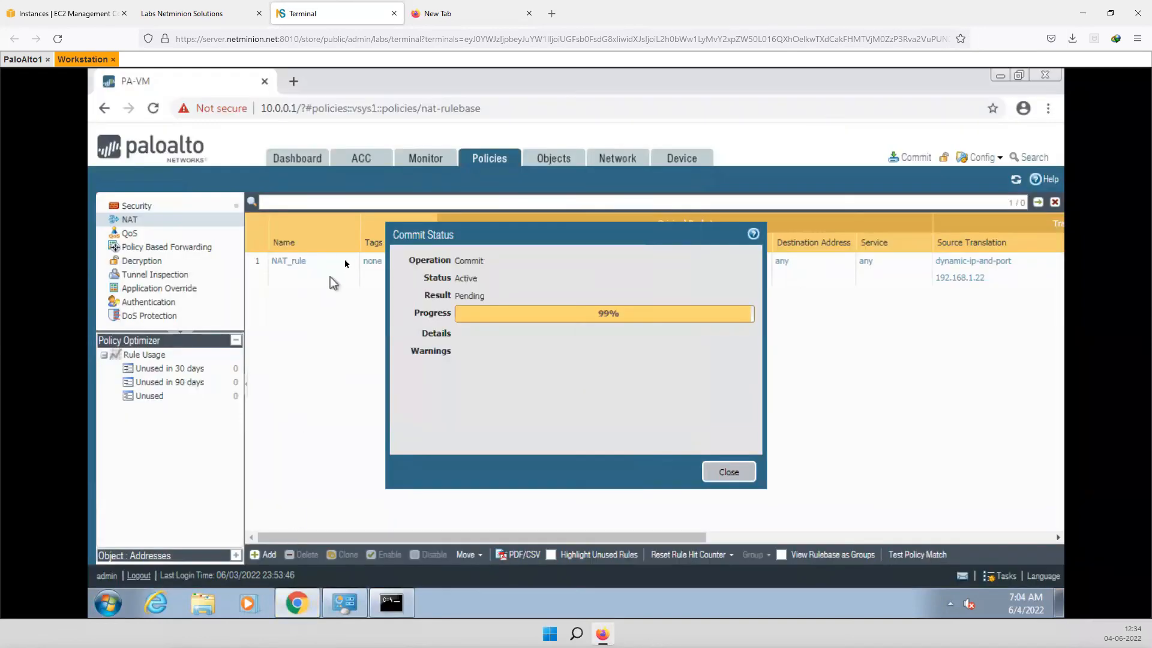
pyautogui.click(293, 81)
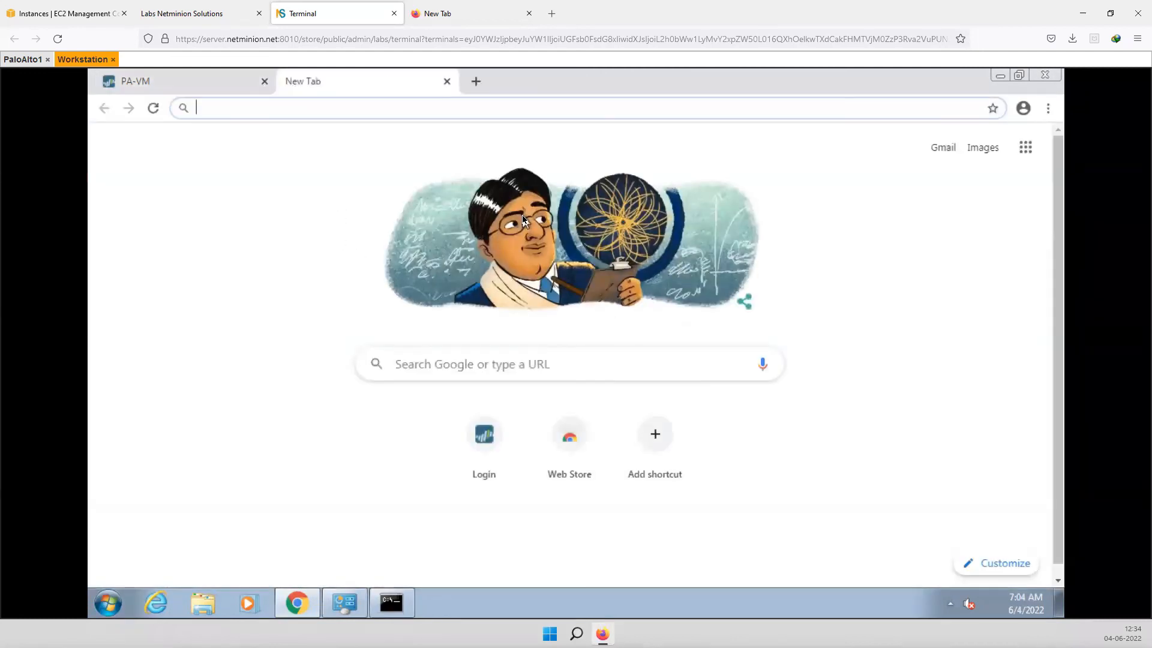
pyautogui.write('google.com')
pyautogui.press('Return')
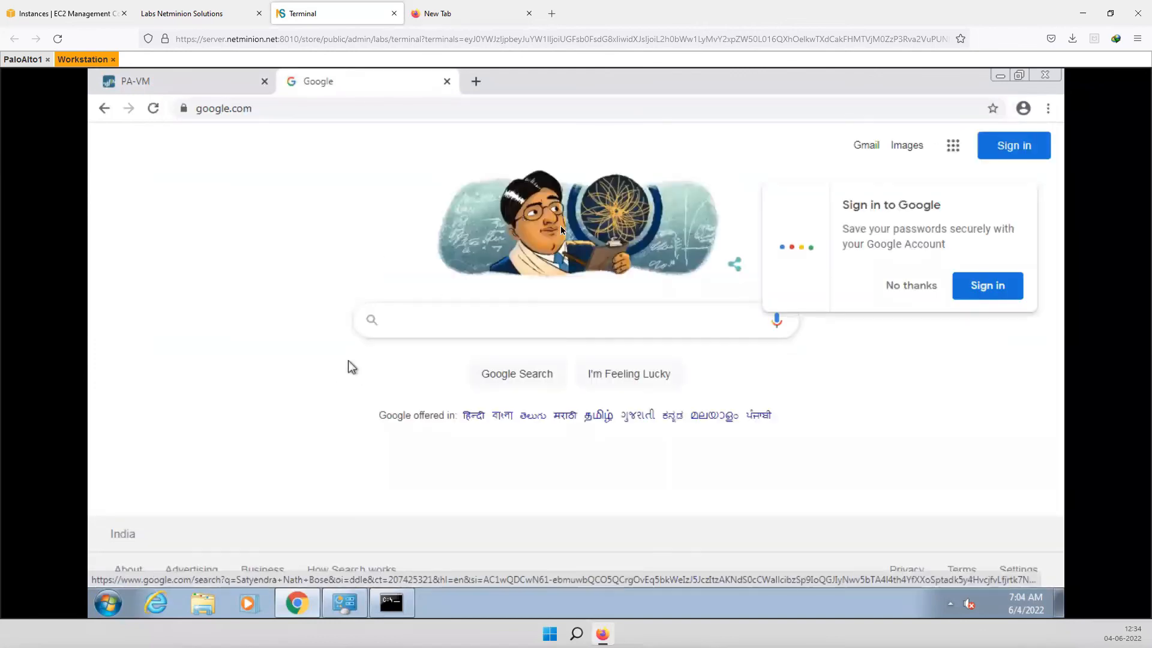
pyautogui.click(900, 287)
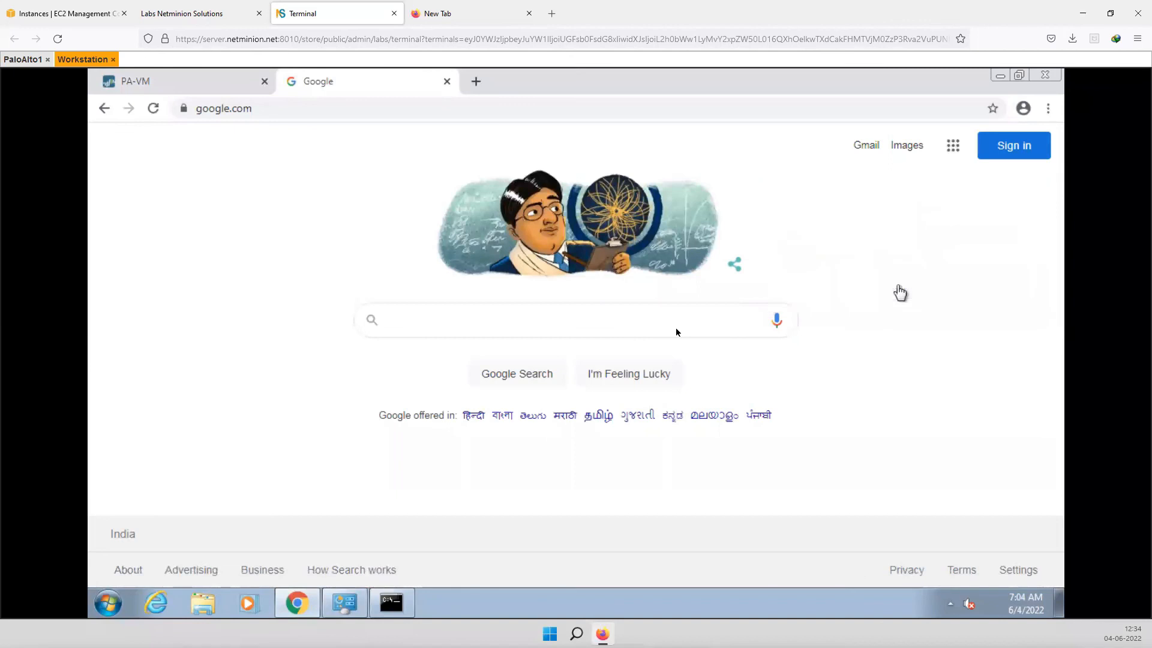
pyautogui.click(146, 87)
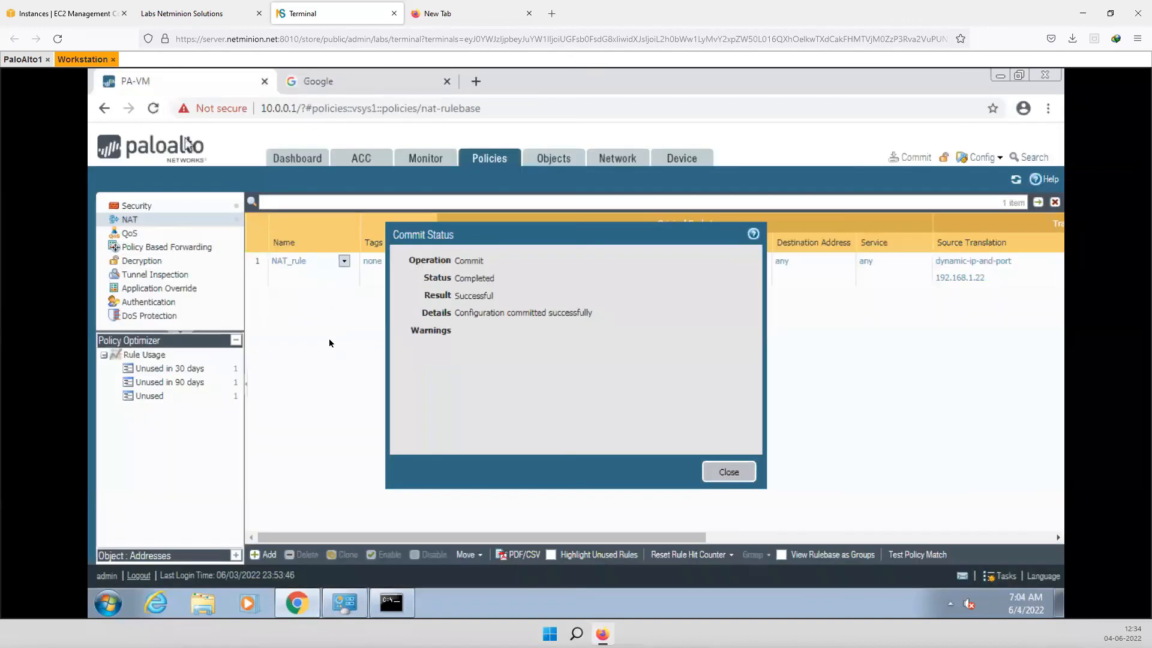
pyautogui.click(727, 472)
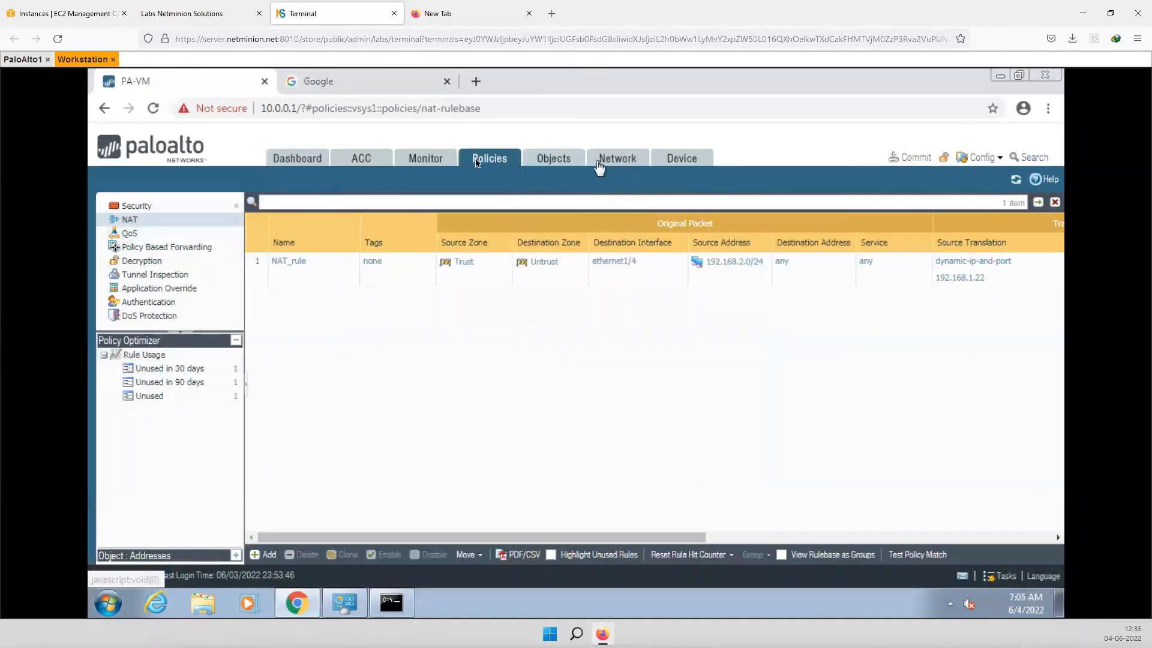
# - Check the workstation's active internet sessions in Monitor > Session Browser, also glancing at Dashboard and ACC
pyautogui.click(425, 160)
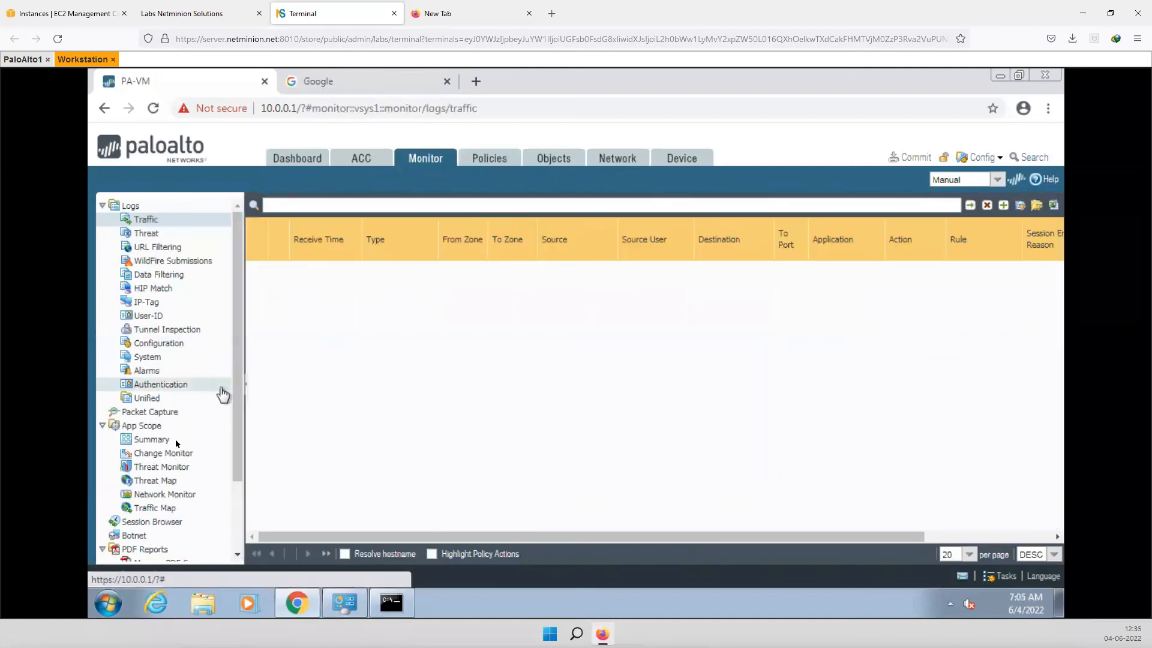
pyautogui.scroll(-3, 168, 521)
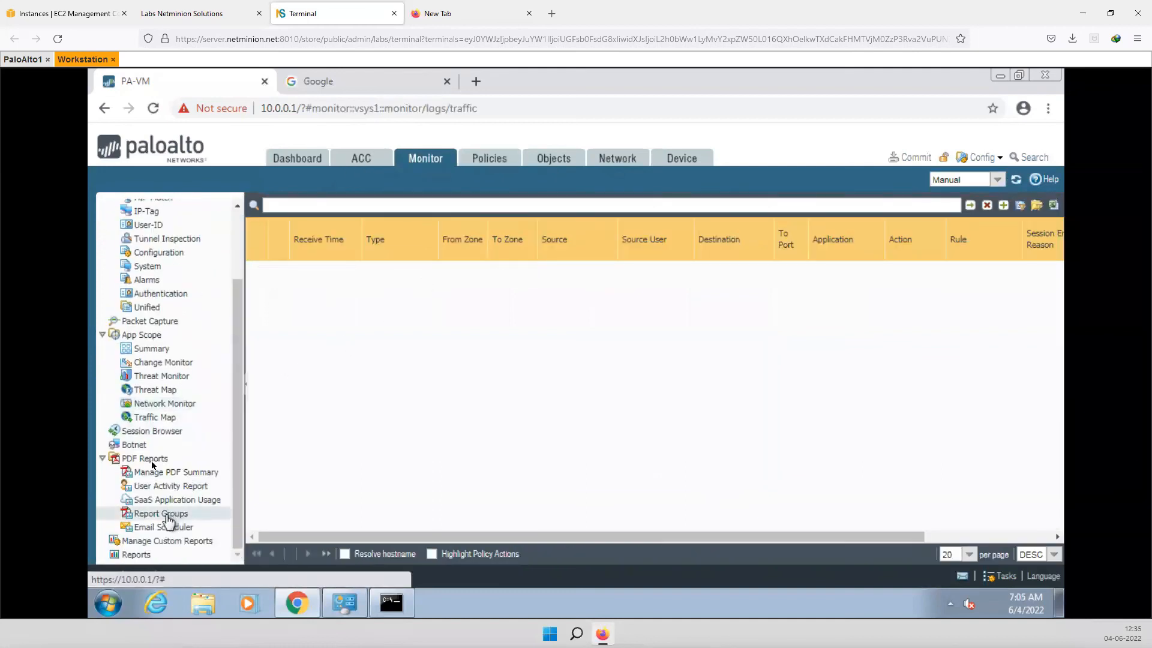
pyautogui.click(157, 432)
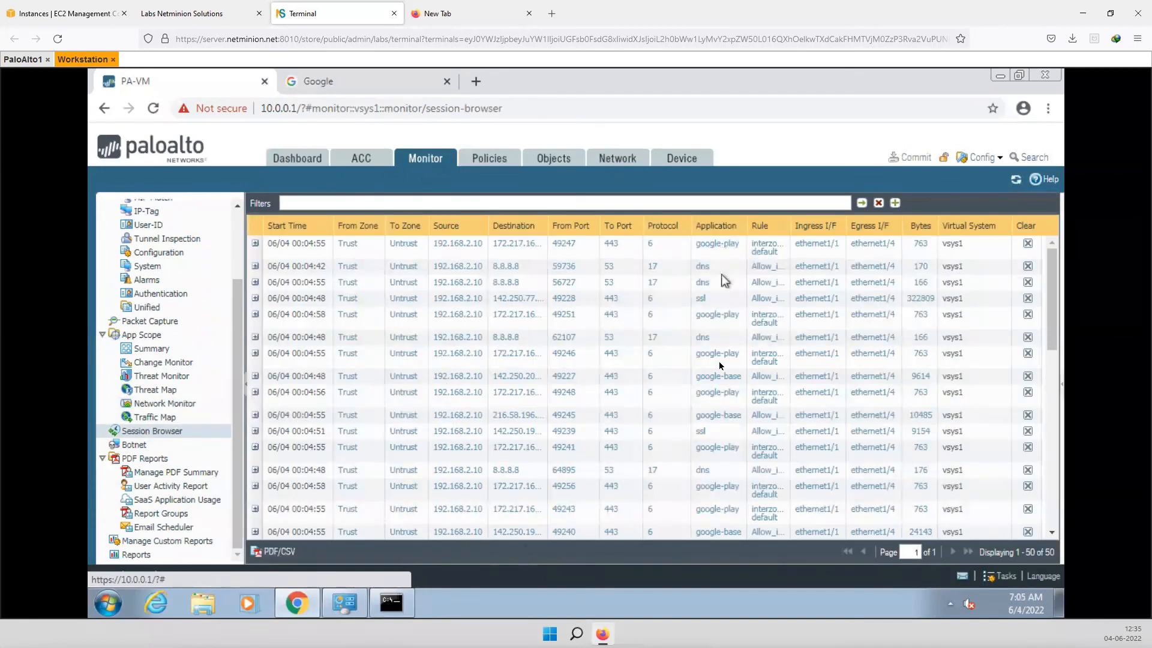
pyautogui.scroll(-5, 567, 474)
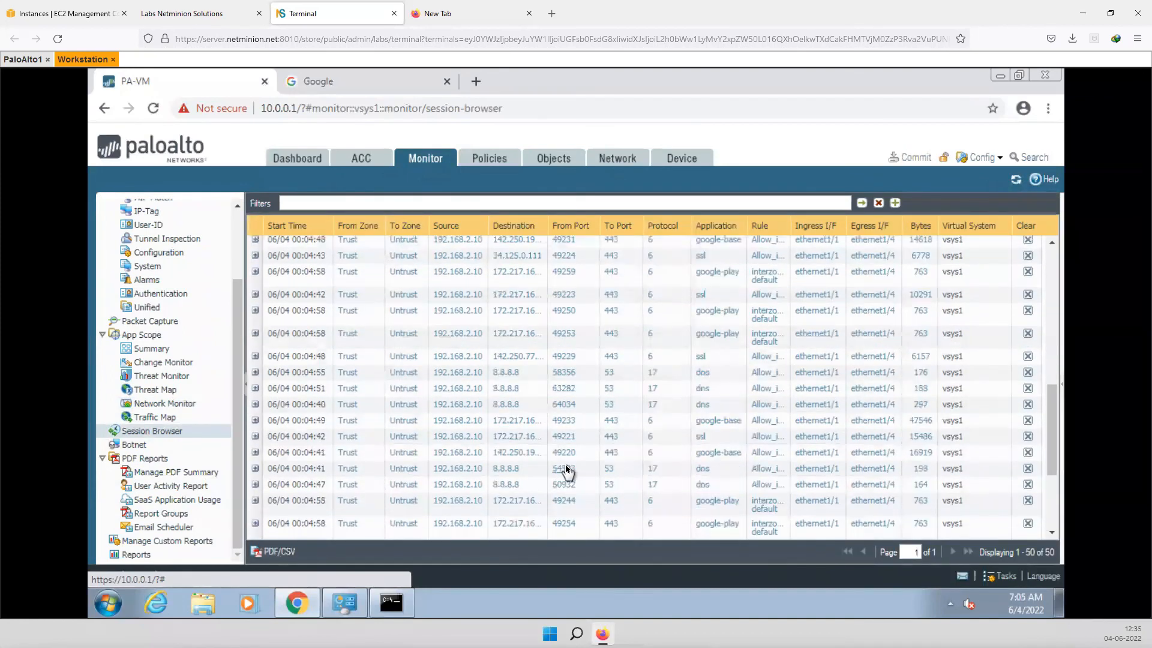
pyautogui.scroll(-3, 566, 474)
pyautogui.scroll(8, 567, 474)
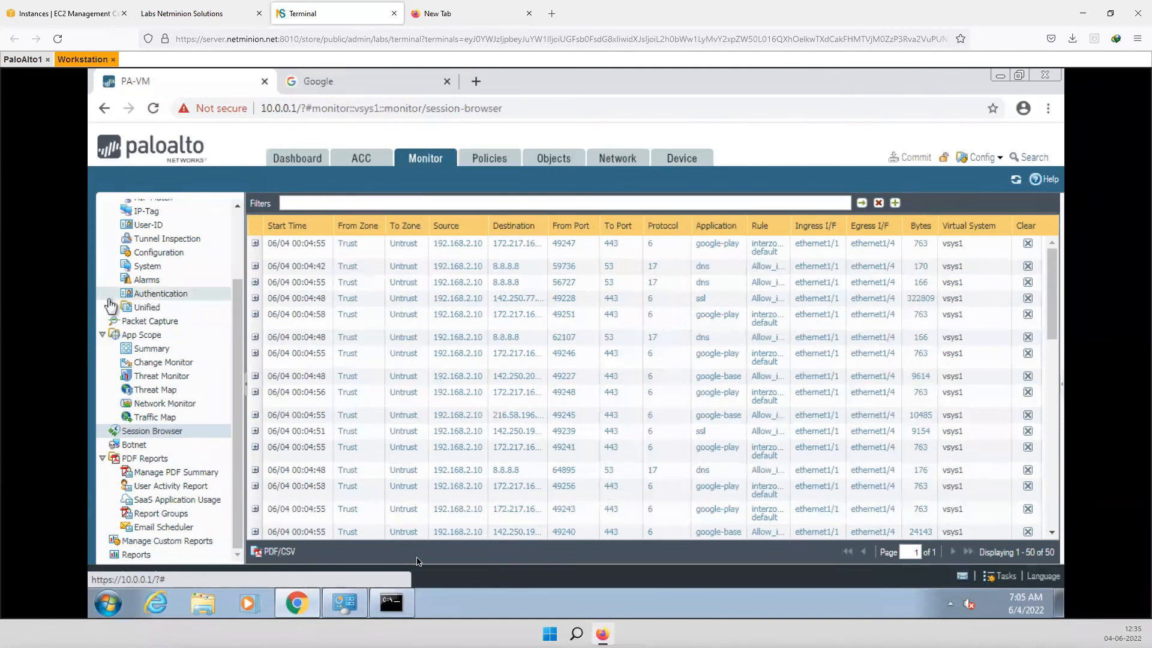
pyautogui.click(310, 164)
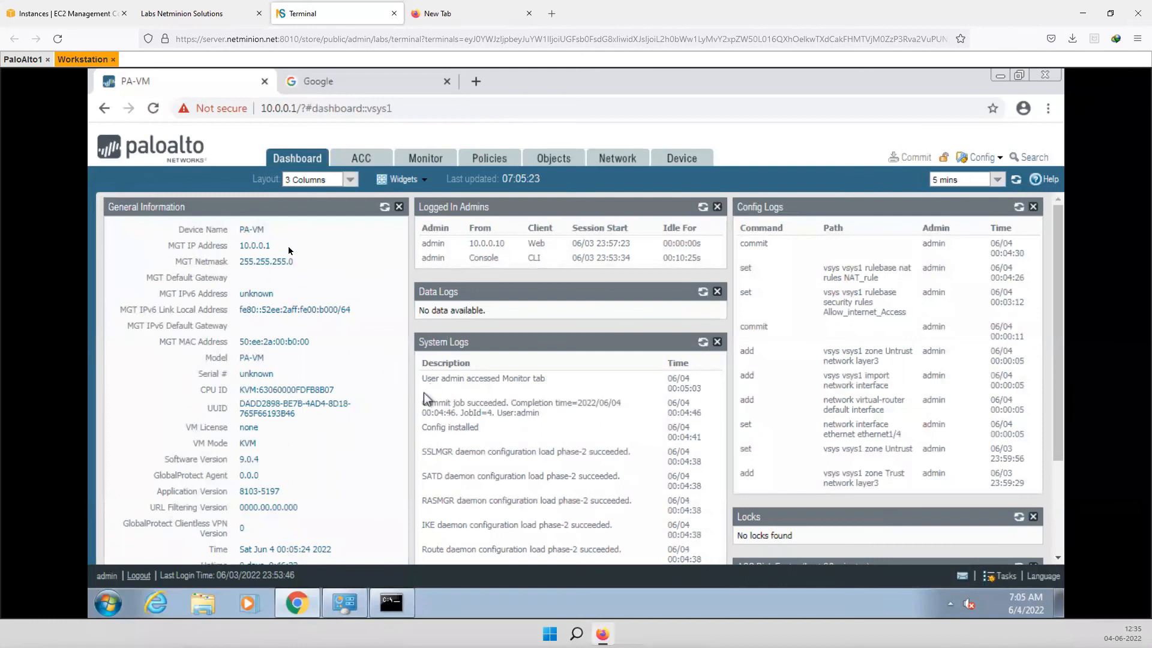
pyautogui.click(367, 159)
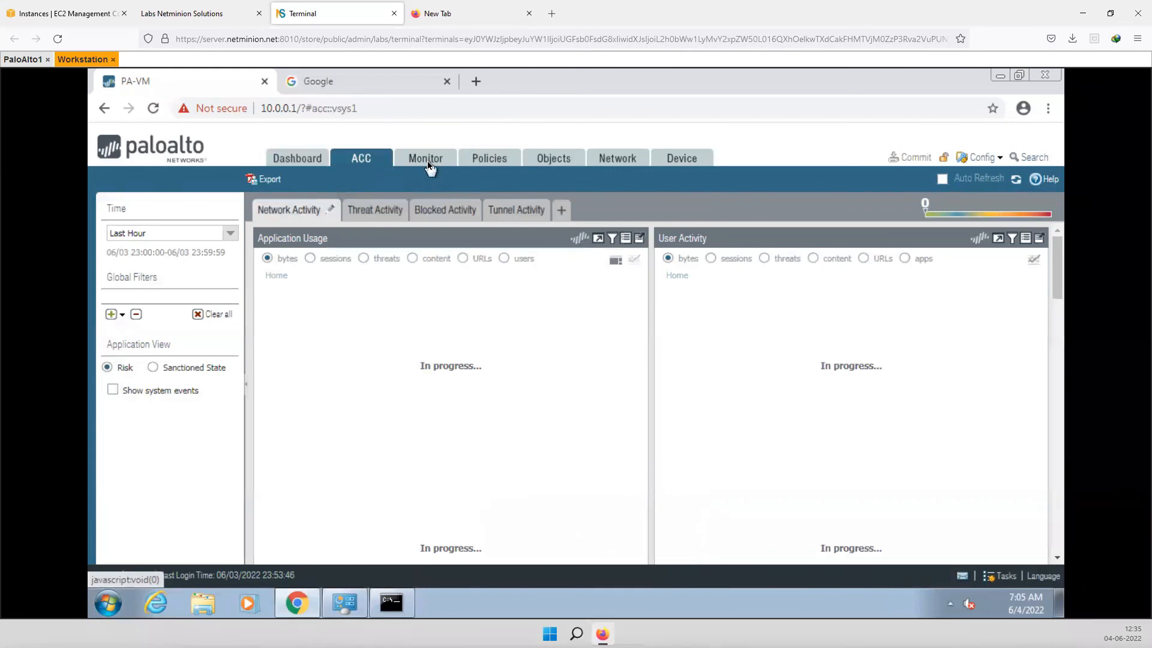
pyautogui.click(427, 159)
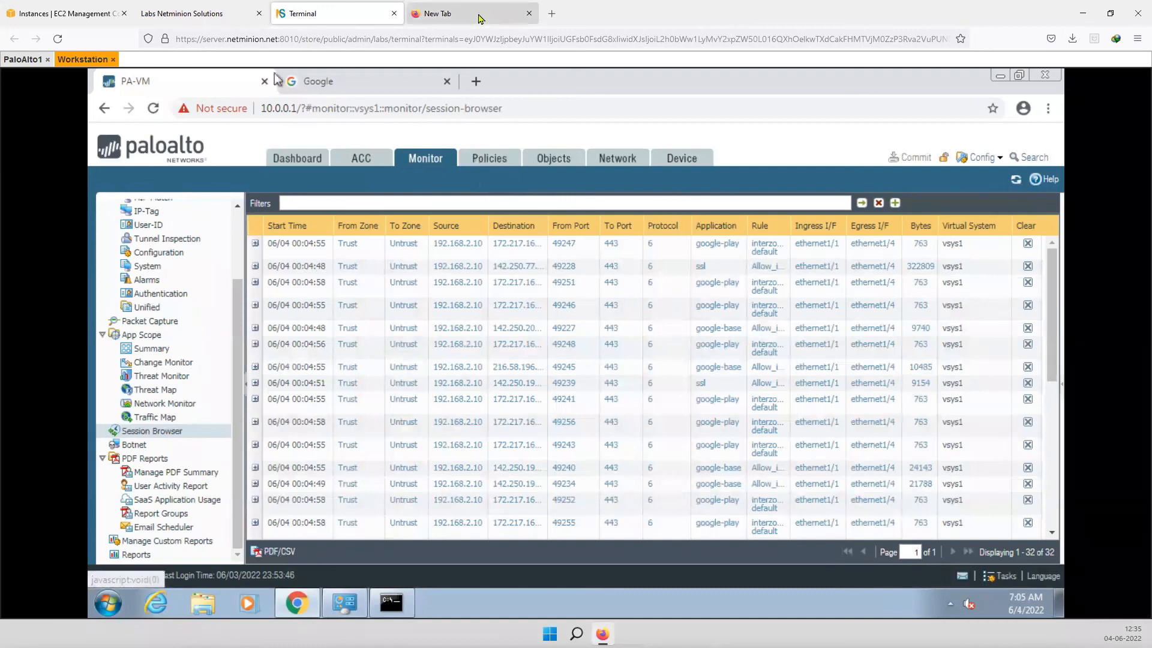
# - Go to netminion.net and open the Palo Alto course page from the Courses menu
pyautogui.click(447, 14)
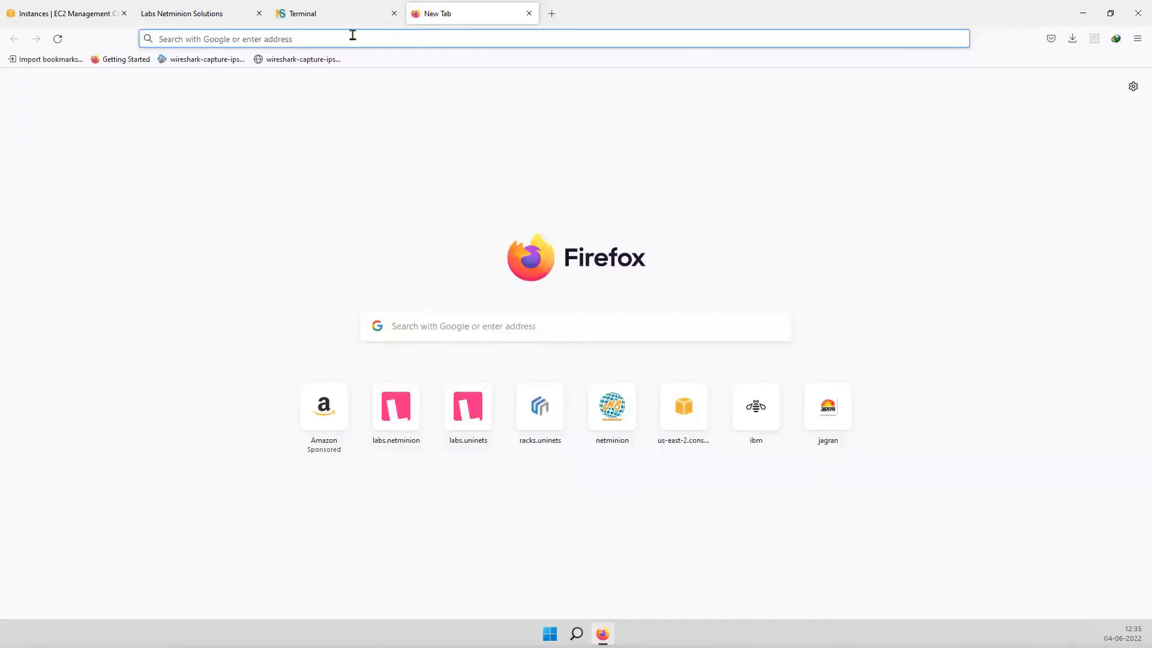
pyautogui.write('netminion.net/')
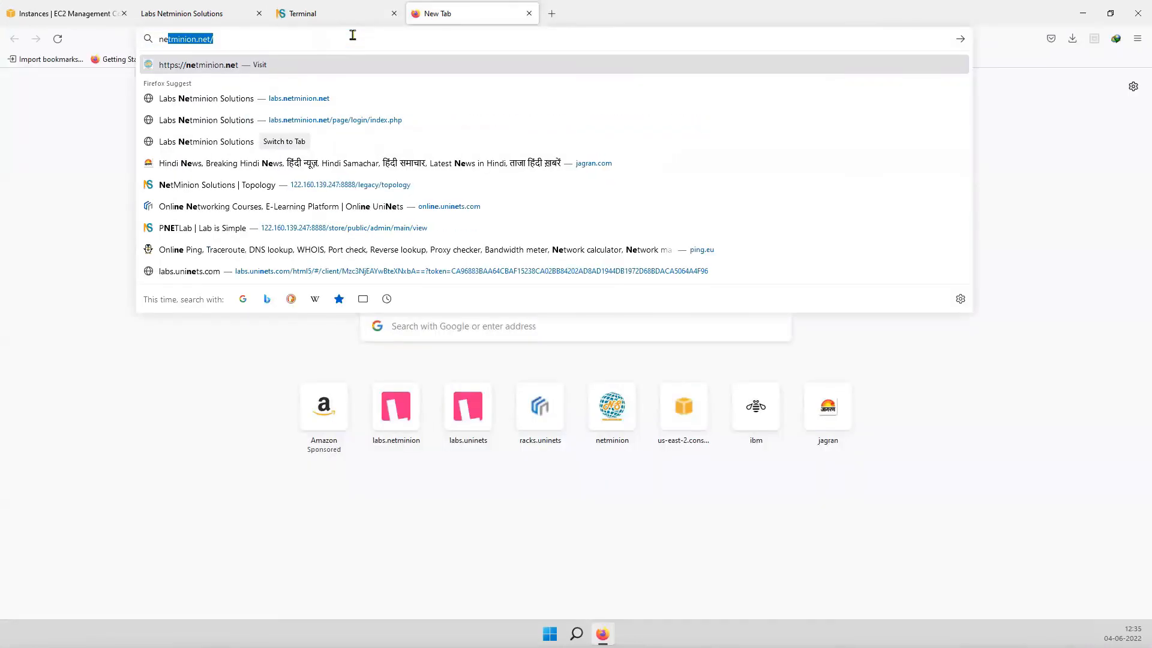
pyautogui.press('Return')
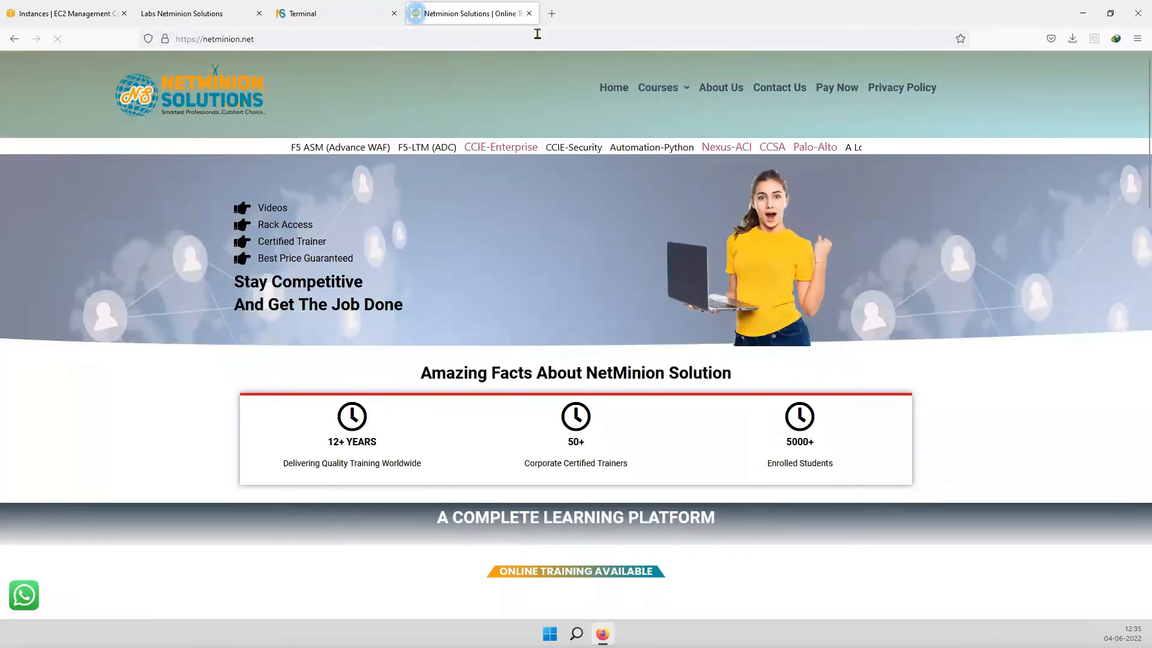
pyautogui.moveTo(669, 93)
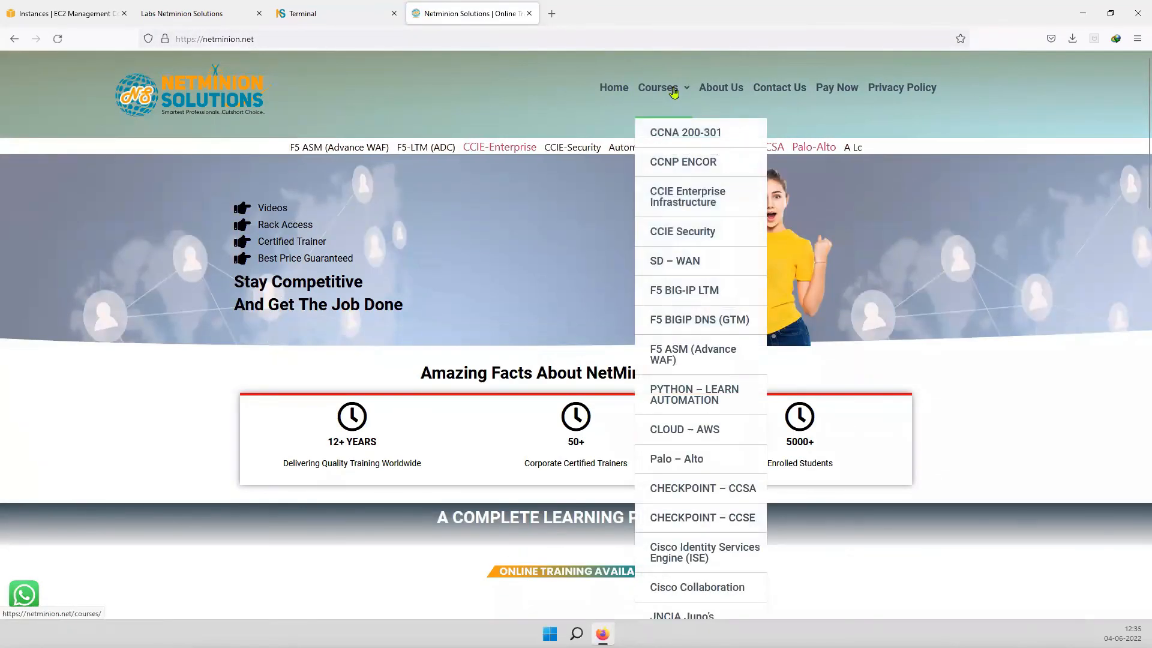
pyautogui.click(671, 459)
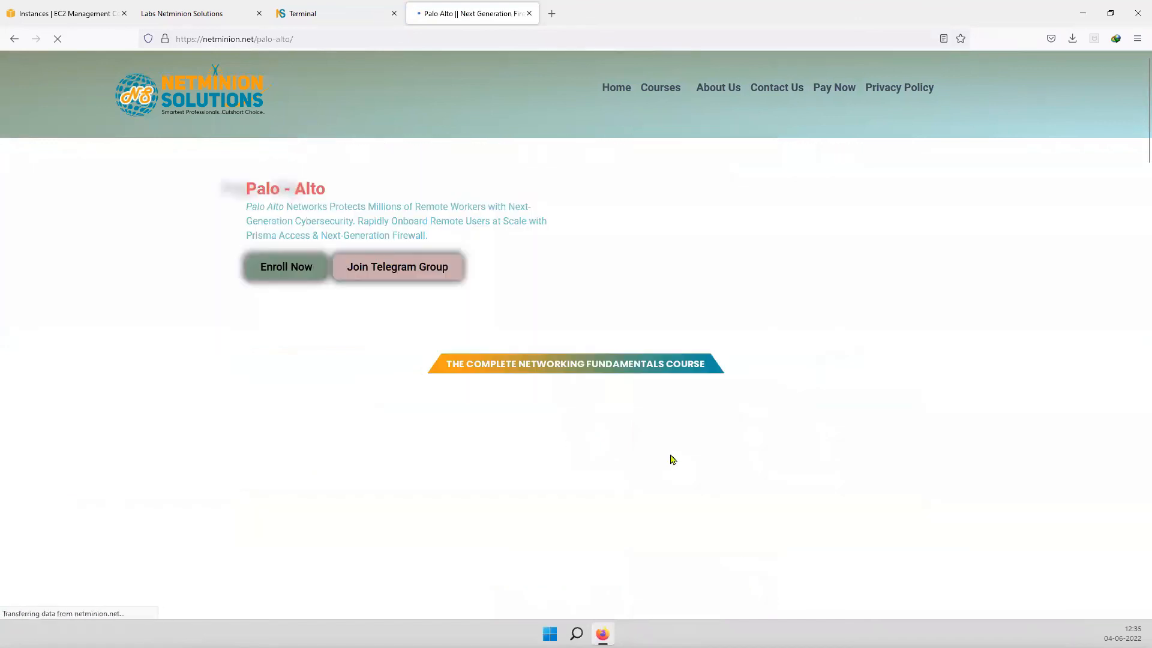
# - Scroll through the Palo Alto course page, then start a blank new tab
pyautogui.scroll(-2, 395, 483)
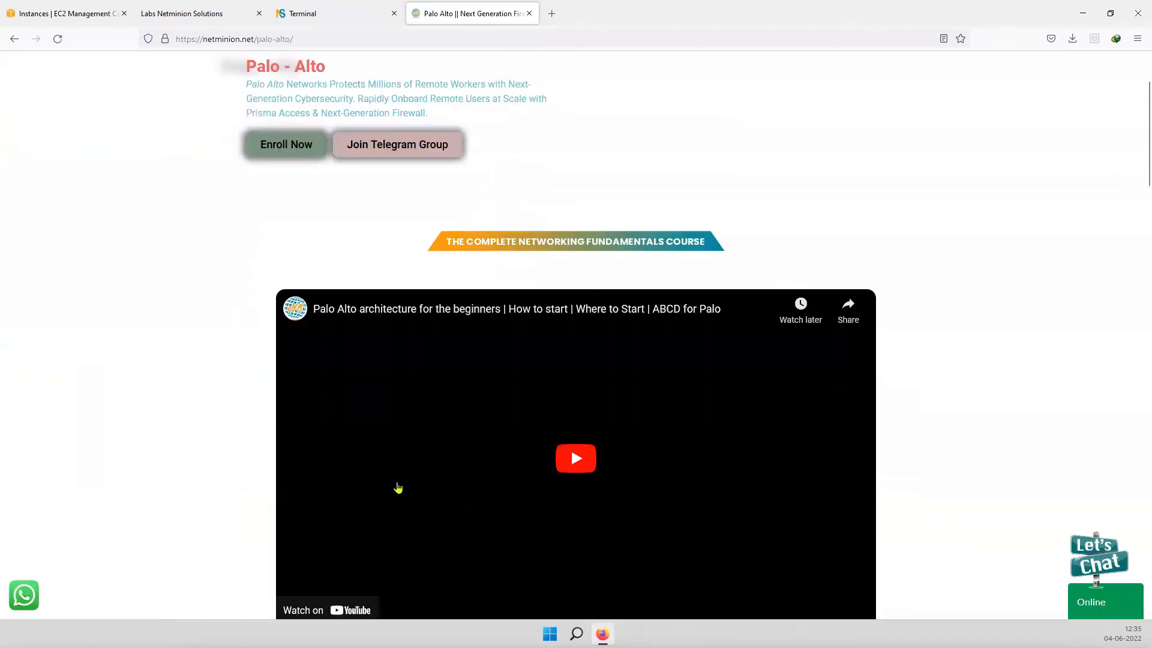
pyautogui.scroll(-2, 217, 389)
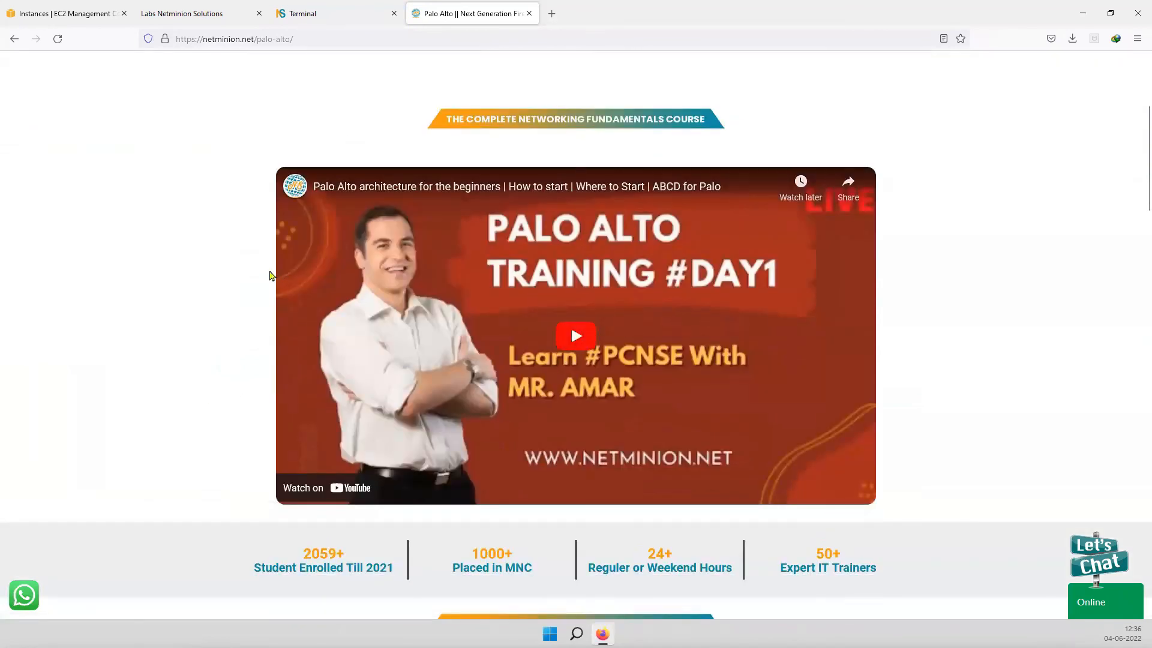
pyautogui.scroll(4, 270, 275)
pyautogui.scroll(-15, 268, 373)
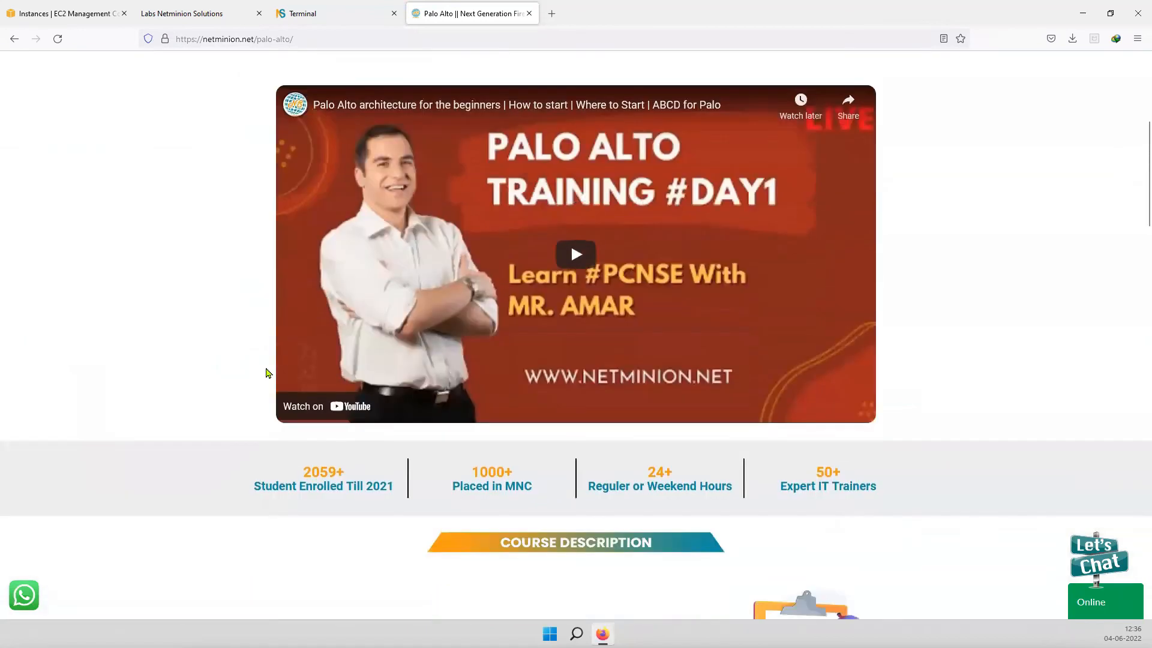
pyautogui.scroll(-12, 484, 435)
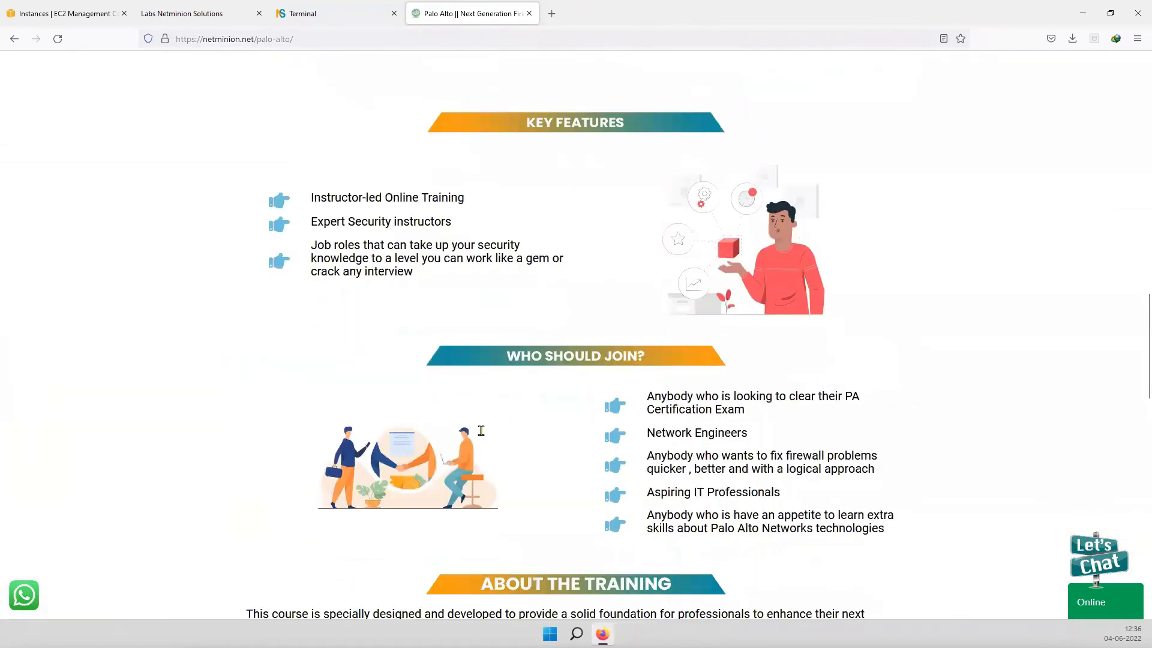
pyautogui.scroll(-5, 581, 256)
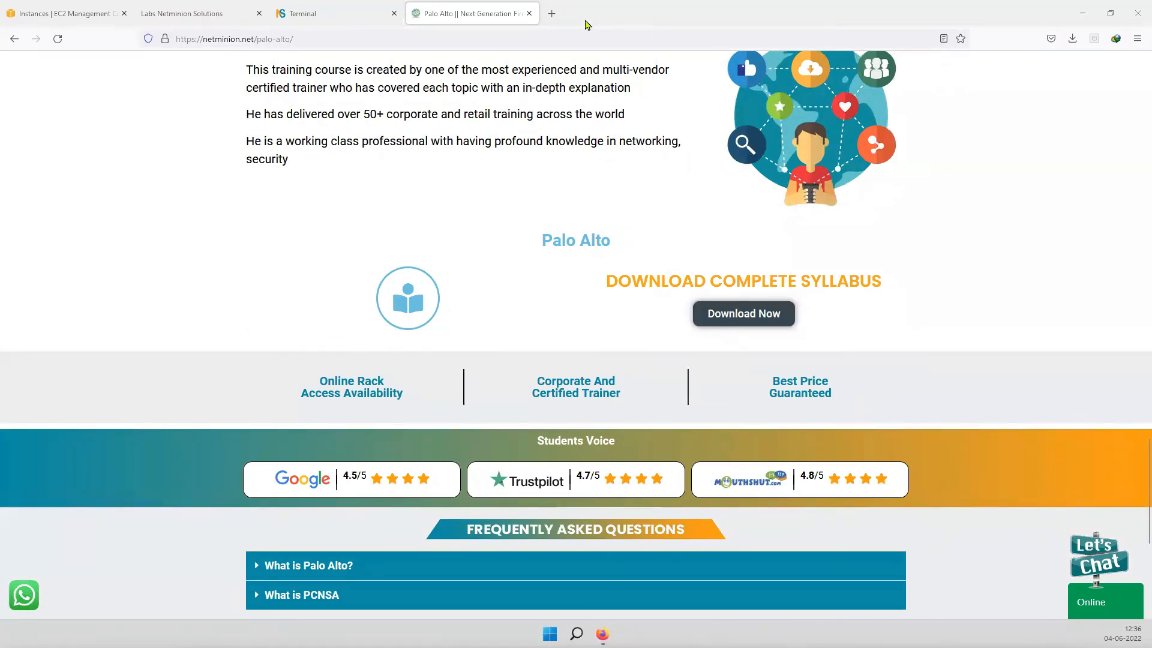
pyautogui.click(551, 13)
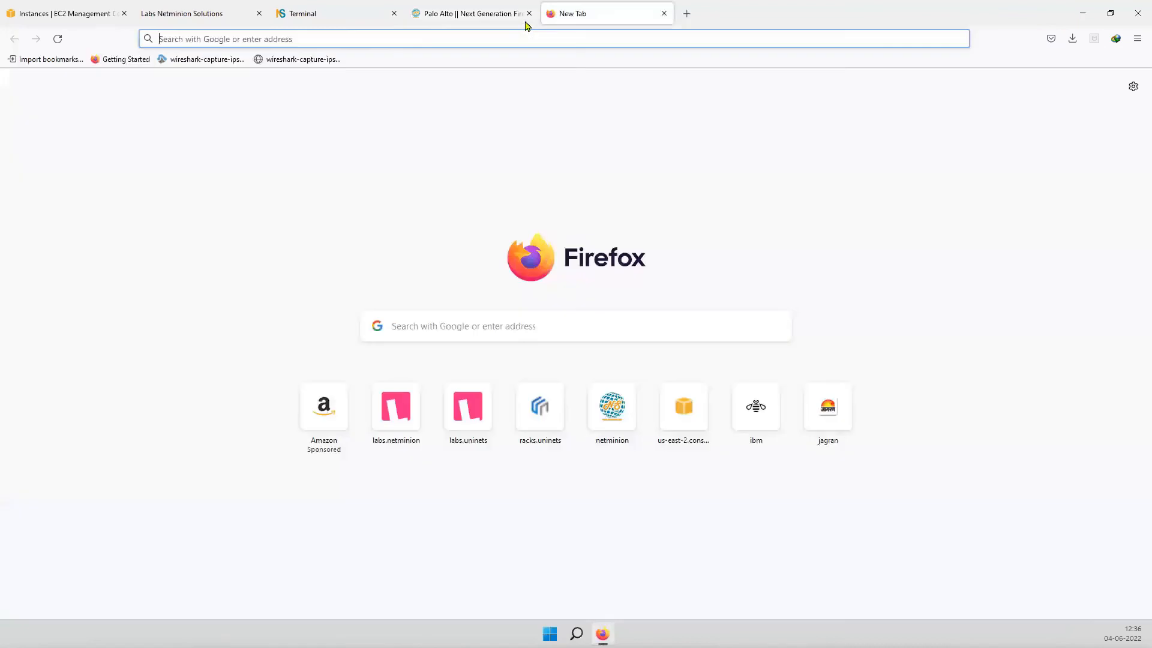
# - Open Palo-Alto-Course-Content.pdf in Firefox by pasting its file path
pyautogui.write('file:///C:/Users/mith_/Downloads/Documents/Palo-Alto-Course-Content.pdf')
pyautogui.click(372, 60)
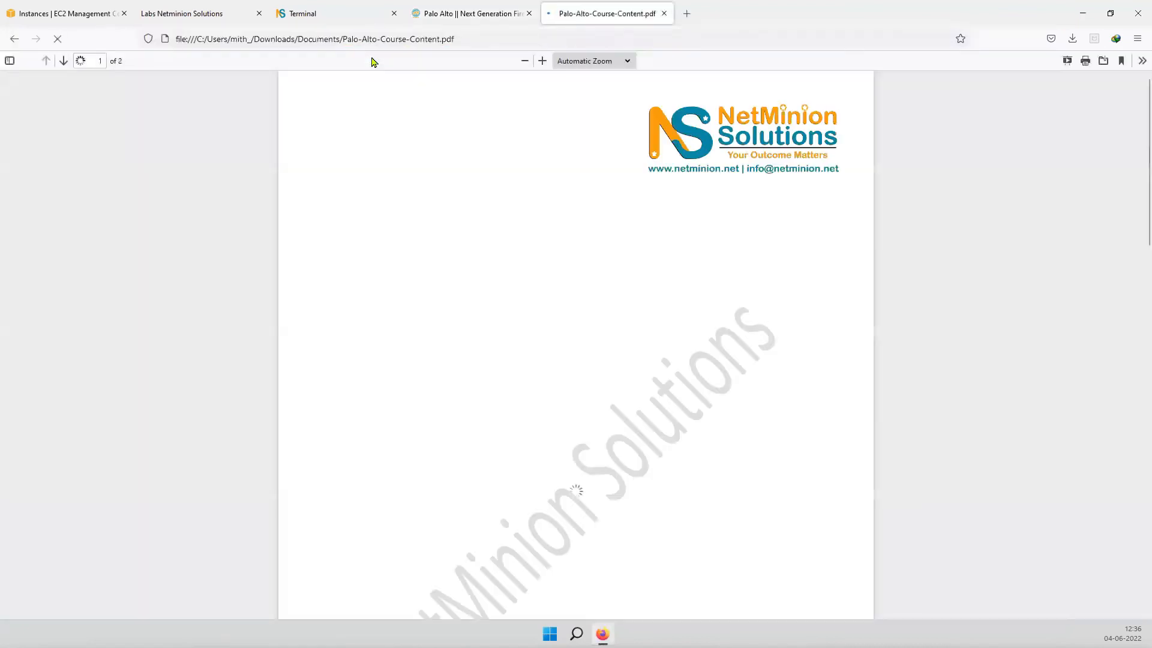
pyautogui.scroll(-5, 573, 357)
pyautogui.scroll(4, 574, 357)
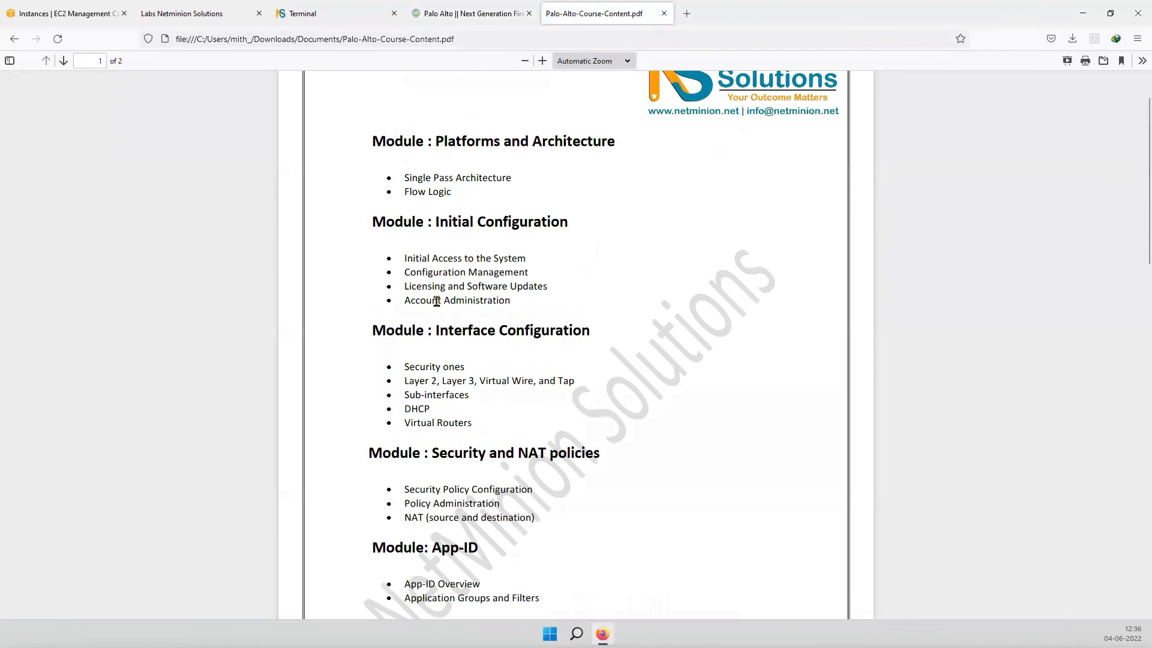
# - Highlight the Initial Configuration, Interface Configuration, Security and NAT policies, App-ID and Content-ID headings
pyautogui.moveTo(451, 223); pyautogui.dragTo(540, 221)
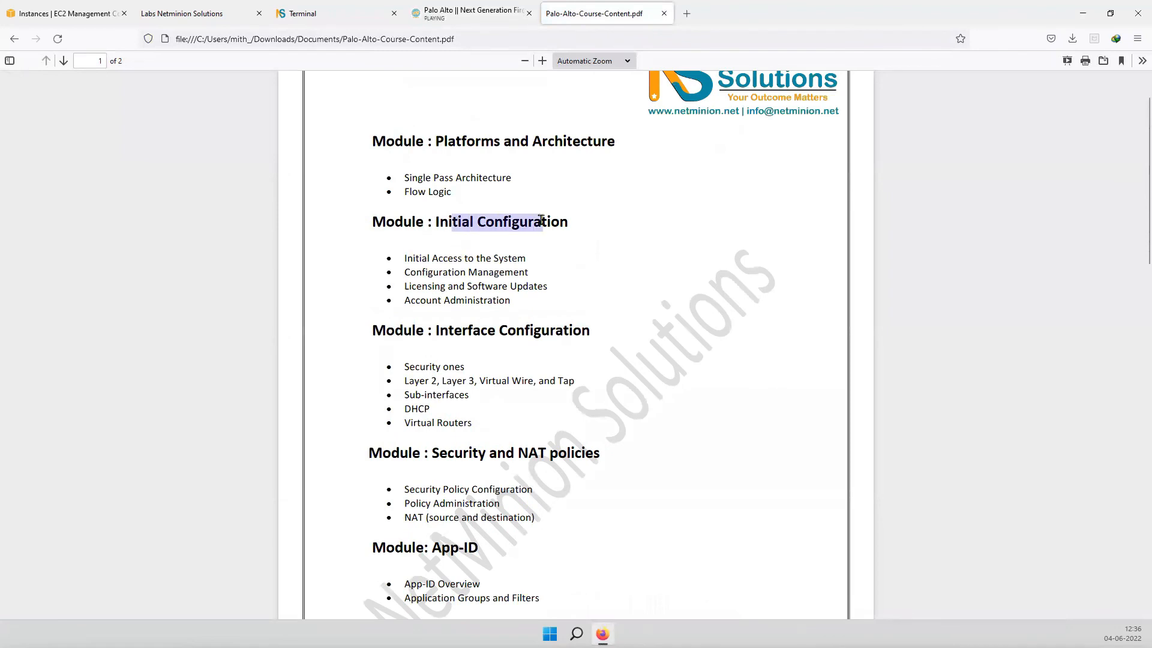
pyautogui.moveTo(440, 333); pyautogui.dragTo(602, 332)
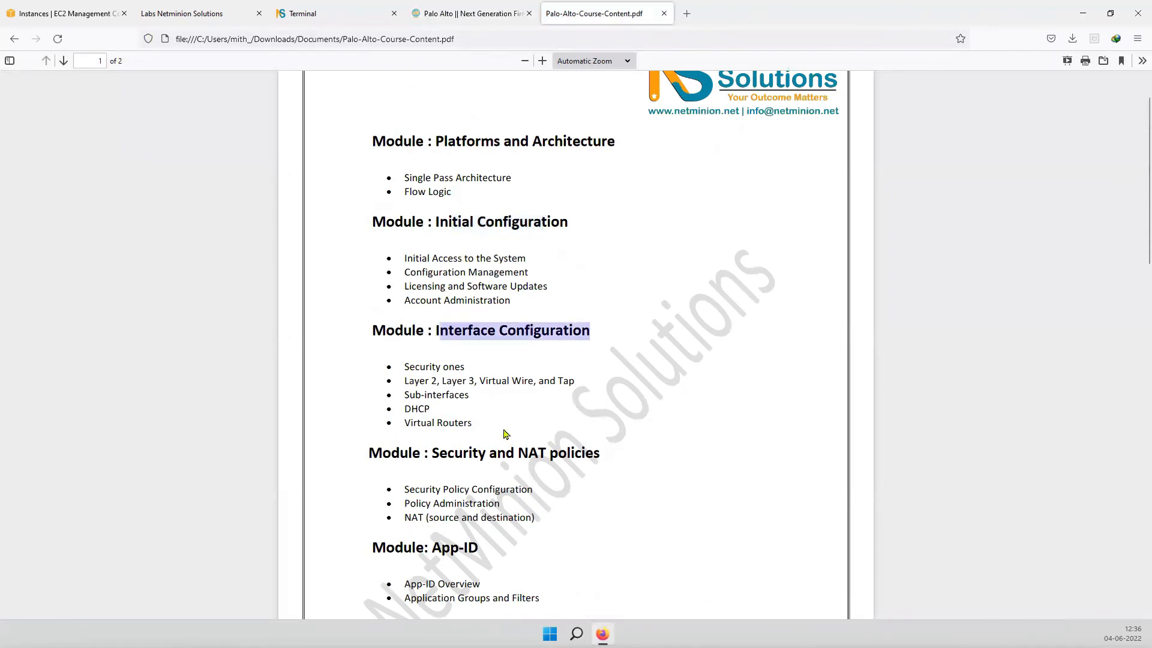
pyautogui.moveTo(440, 453); pyautogui.dragTo(619, 465)
pyautogui.scroll(-3, 604, 501)
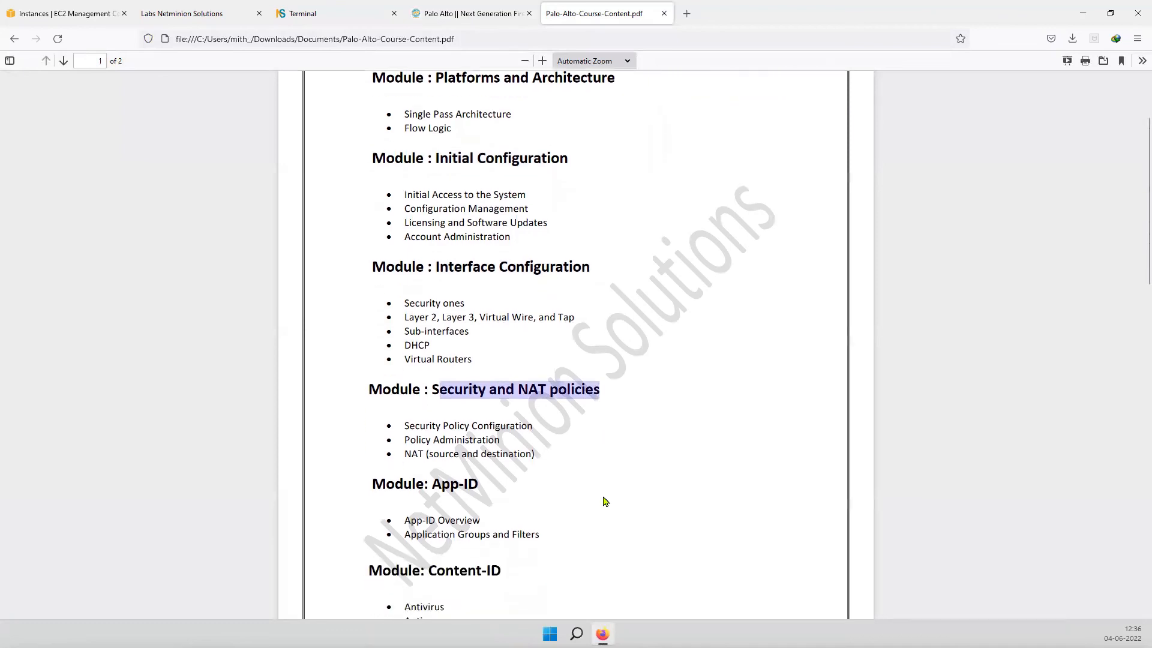
pyautogui.moveTo(430, 317); pyautogui.dragTo(489, 318)
pyautogui.moveTo(427, 403); pyautogui.dragTo(531, 410)
pyautogui.scroll(-3, 520, 457)
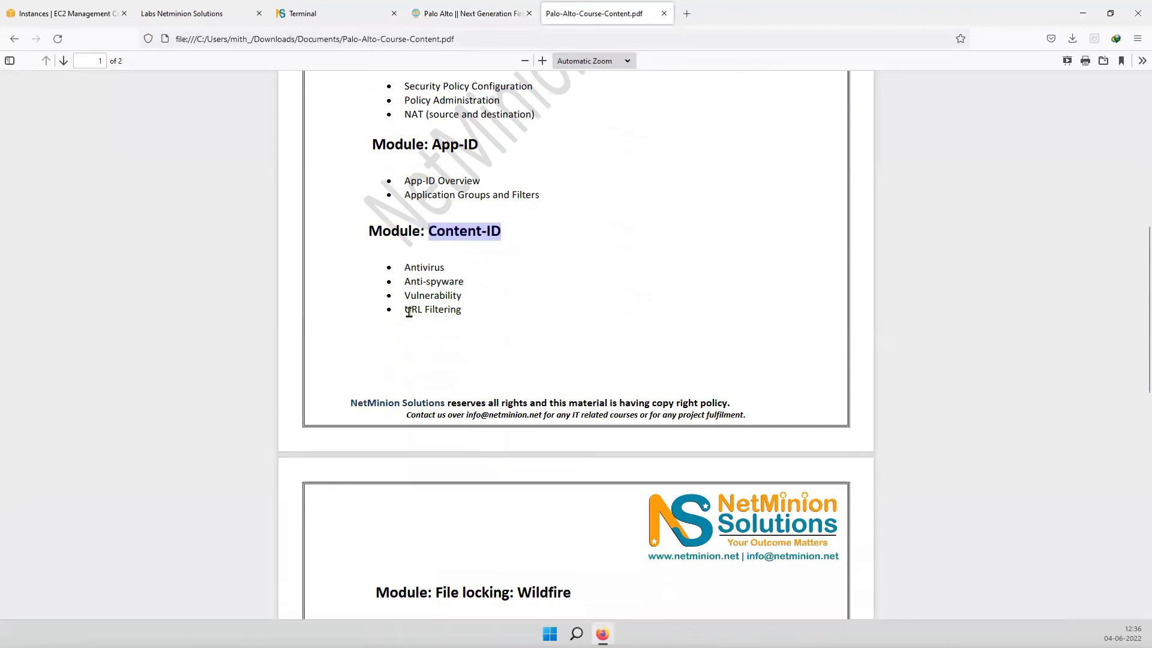
pyautogui.scroll(-2, 404, 473)
# - Highlight the Wildfire and Decryption module headings, then return to the Palo Alto lab topology tab
pyautogui.tripleClick(481, 477)
pyautogui.moveTo(482, 477); pyautogui.dragTo(463, 477)
pyautogui.scroll(-2, 413, 470)
pyautogui.moveTo(522, 454); pyautogui.dragTo(490, 554)
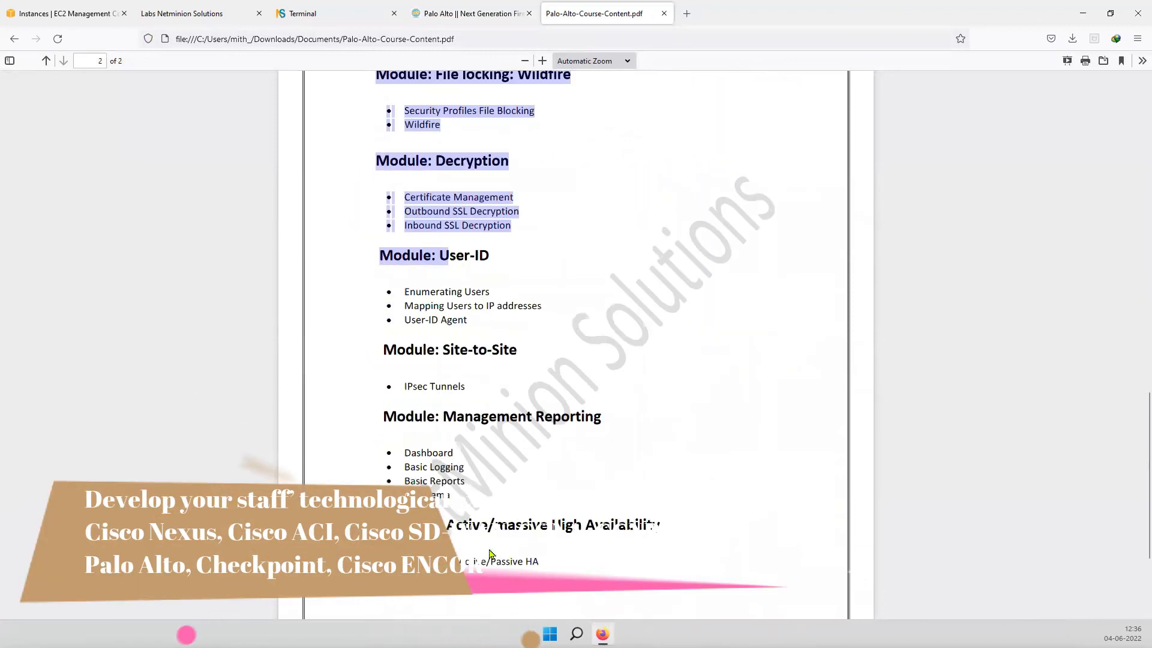
pyautogui.moveTo(601, 416); pyautogui.dragTo(463, 417)
pyautogui.scroll(-2, 466, 490)
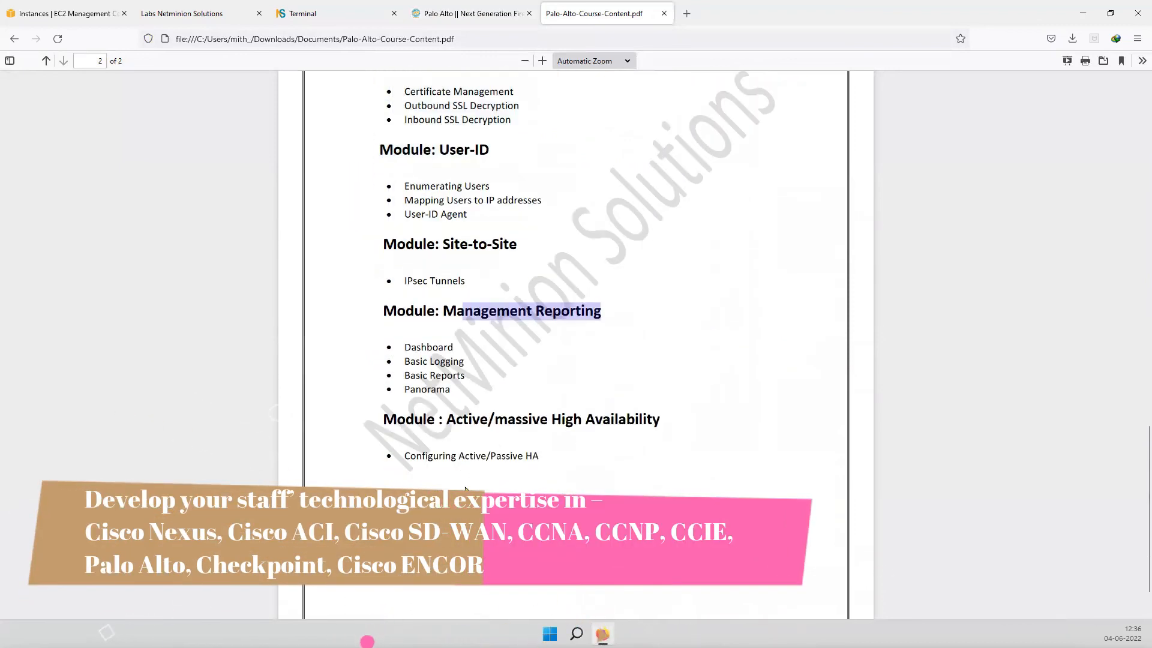
pyautogui.scroll(-1, 465, 490)
pyautogui.moveTo(468, 358); pyautogui.dragTo(628, 358)
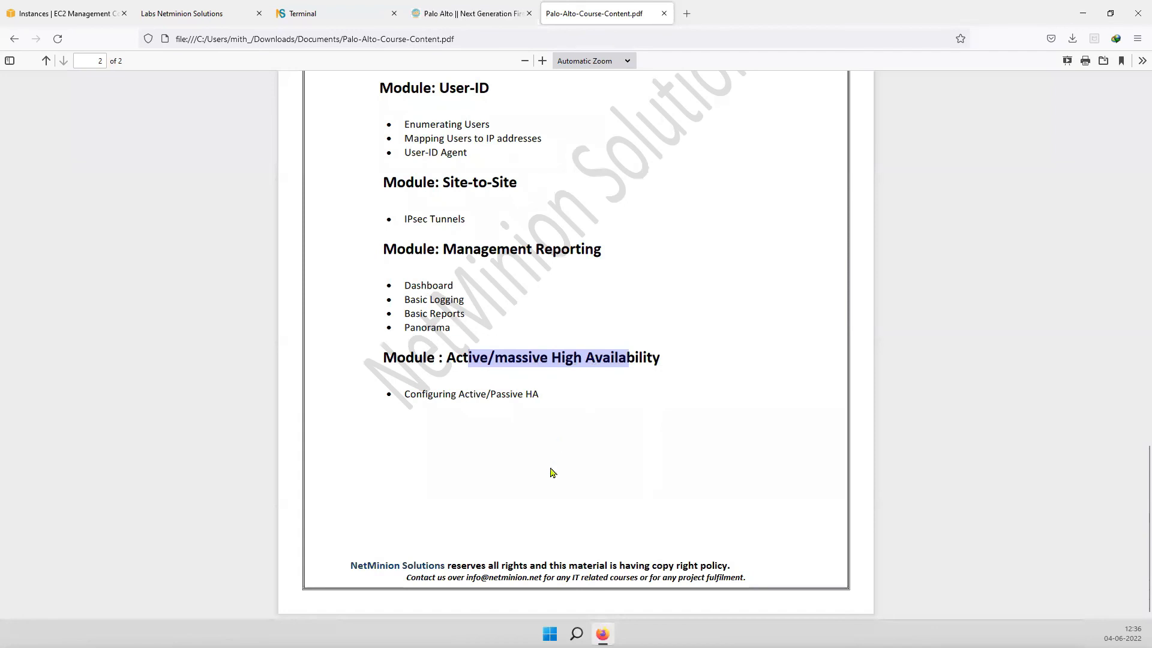
pyautogui.scroll(15, 552, 473)
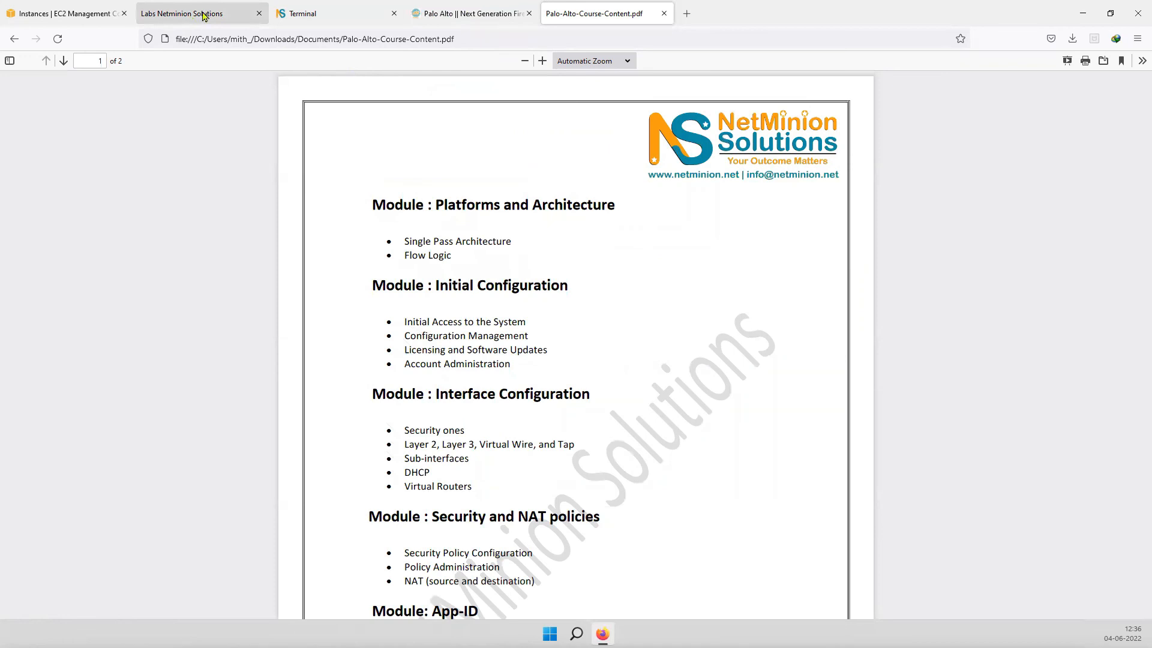
pyautogui.click(252, 13)
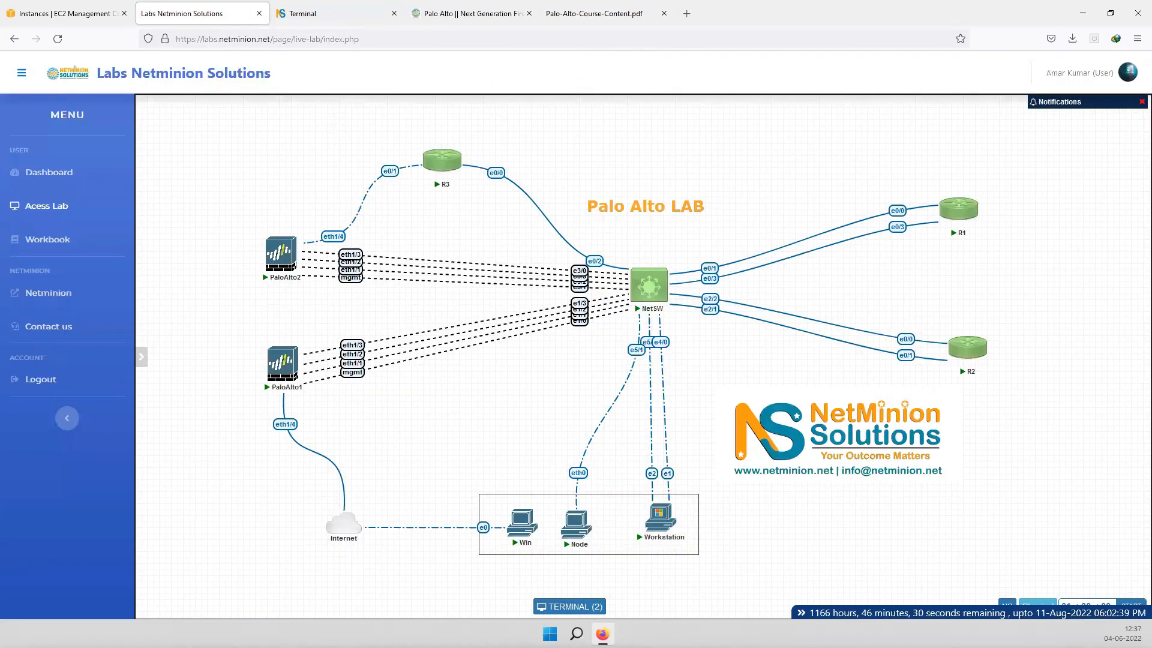